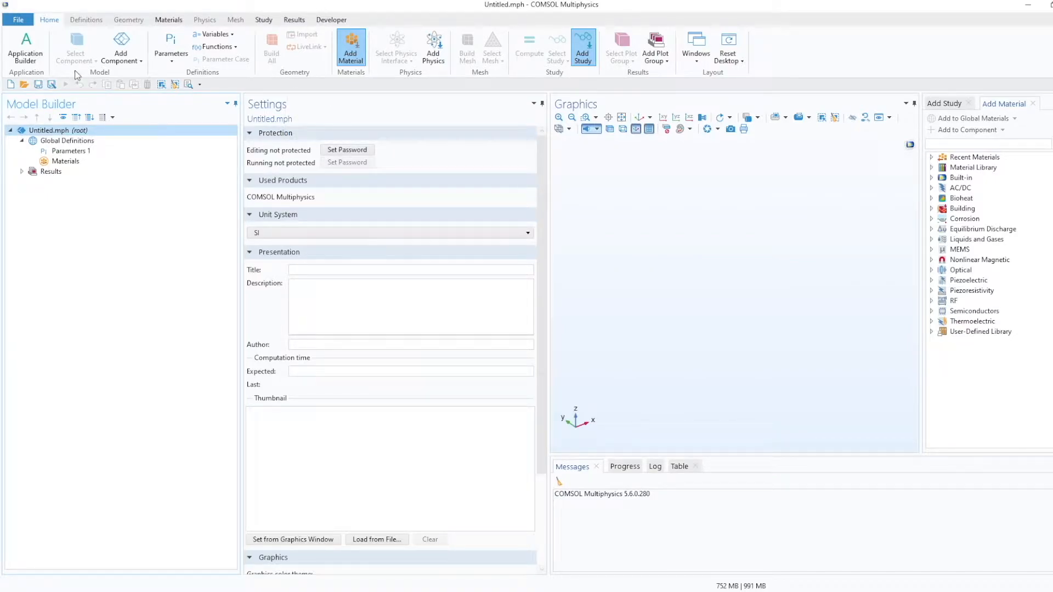
Start a new model with the Model Wizard and choose the 2D space dimension.
click(24, 21)
click(28, 35)
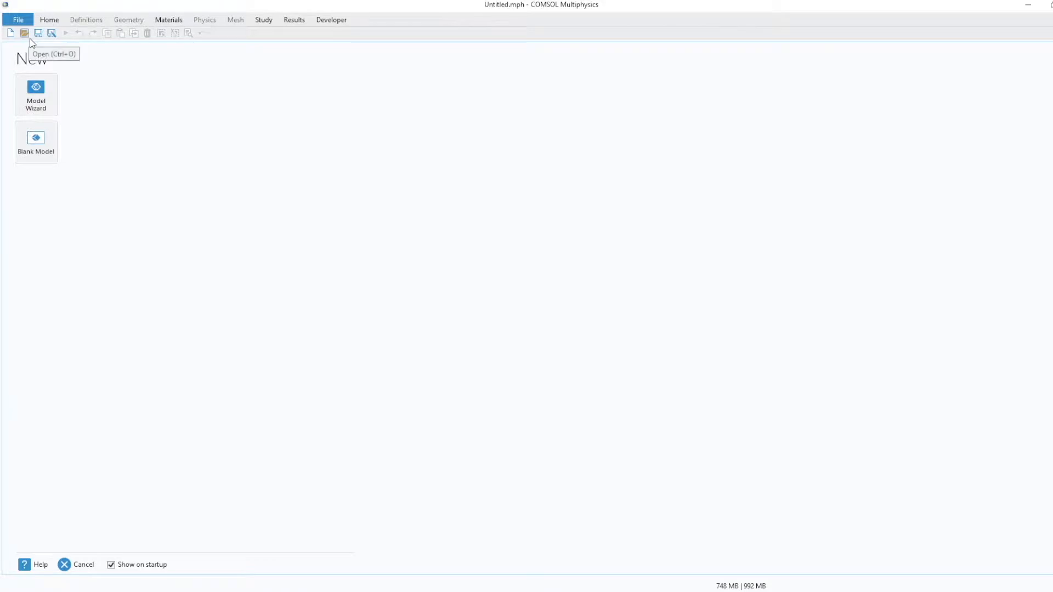
click(36, 102)
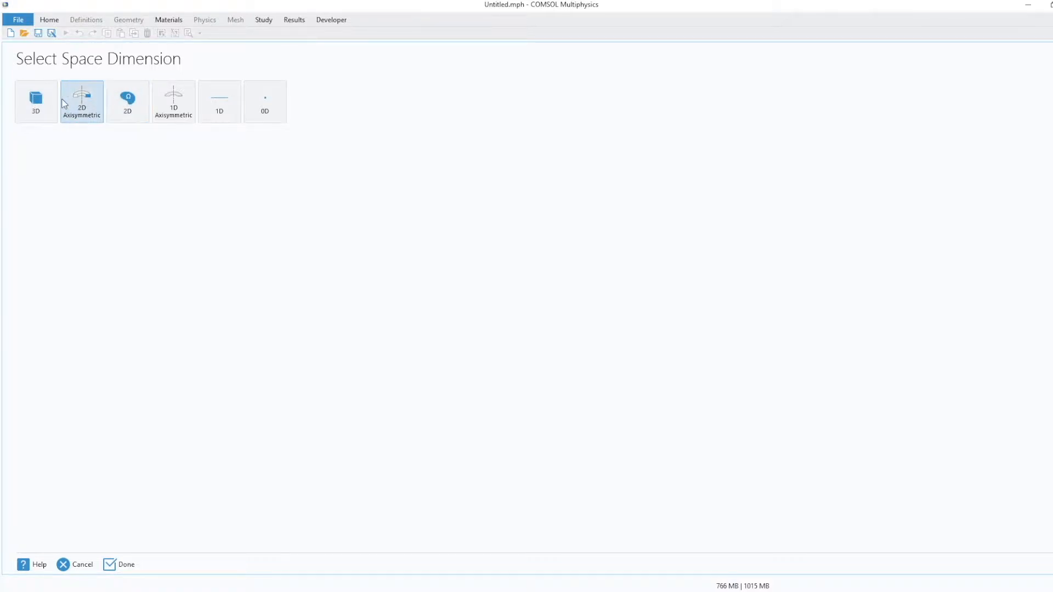
click(130, 108)
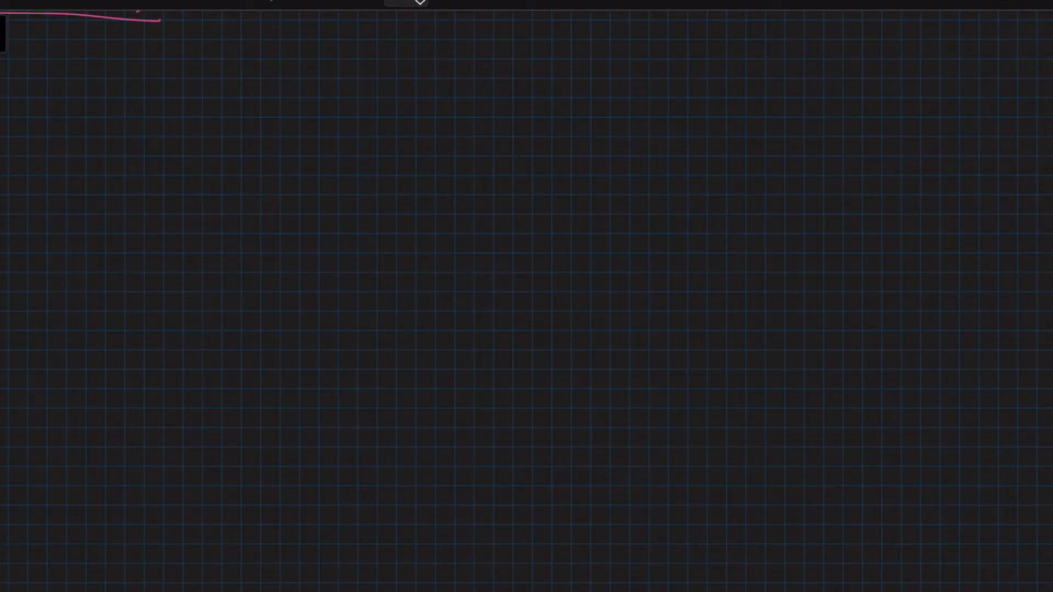
Switch to the whiteboard and sketch a rectangular substrate labelled LiNbO3.
click(636, 3)
mouse_move(560, 166)
mouse_down()
mouse_move(561, 269)
mouse_move(774, 256)
mouse_move(738, 162)
mouse_move(562, 170)
mouse_up()
mouse_move(747, 248)
mouse_down()
mouse_move(794, 277)
mouse_move(775, 281)
mouse_move(830, 298)
mouse_up()
click(830, 282)
mouse_move(839, 277)
mouse_down()
mouse_move(840, 293)
mouse_move(851, 272)
mouse_move(857, 289)
mouse_move(868, 276)
mouse_move(890, 295)
mouse_up()
drag(806, 309, 911, 309)
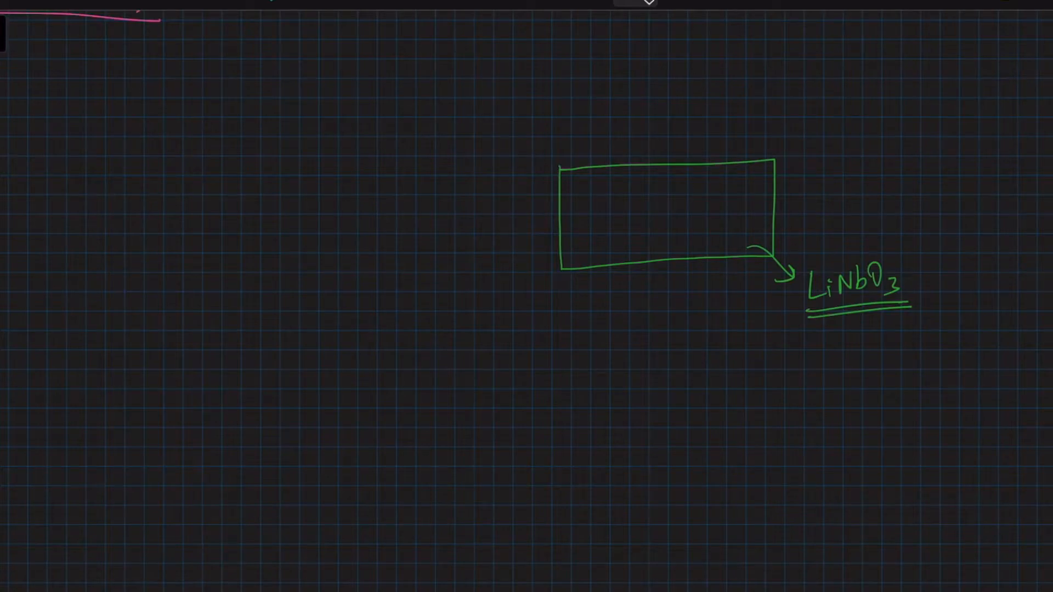
Draw interdigitated electrodes on the substrate with an arrow labelled 100.
drag(629, 184, 707, 177)
mouse_move(628, 187)
mouse_down()
mouse_move(708, 180)
mouse_move(626, 189)
mouse_move(651, 227)
mouse_move(643, 192)
mouse_move(647, 226)
mouse_move(649, 218)
mouse_move(667, 242)
mouse_move(661, 216)
mouse_move(698, 229)
mouse_up()
mouse_move(700, 226)
mouse_down()
mouse_move(694, 210)
mouse_move(701, 224)
mouse_up()
mouse_move(634, 245)
mouse_down()
mouse_move(719, 233)
mouse_move(705, 235)
mouse_move(835, 186)
mouse_move(854, 194)
mouse_up()
drag(865, 179, 898, 187)
drag(861, 205, 898, 193)
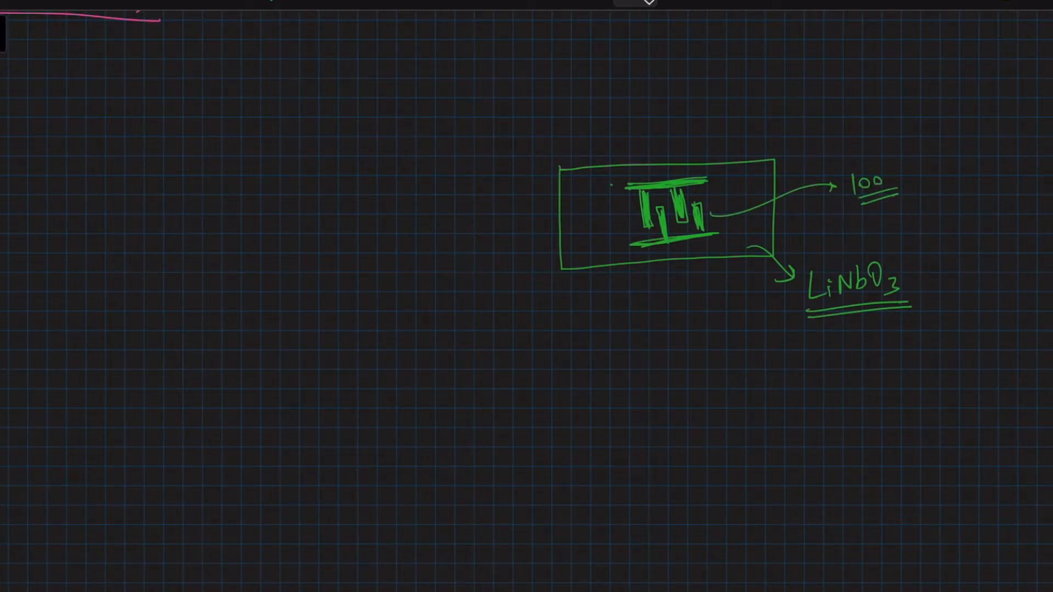
Draw an AC source circuit wired to the two electrode sets.
mouse_move(663, 183)
mouse_down()
mouse_move(662, 135)
mouse_move(452, 149)
mouse_move(454, 204)
mouse_up()
mouse_move(667, 243)
mouse_down()
mouse_move(670, 305)
mouse_move(450, 328)
mouse_move(448, 271)
mouse_up()
mouse_move(448, 224)
mouse_down()
mouse_move(448, 271)
mouse_move(465, 245)
mouse_up()
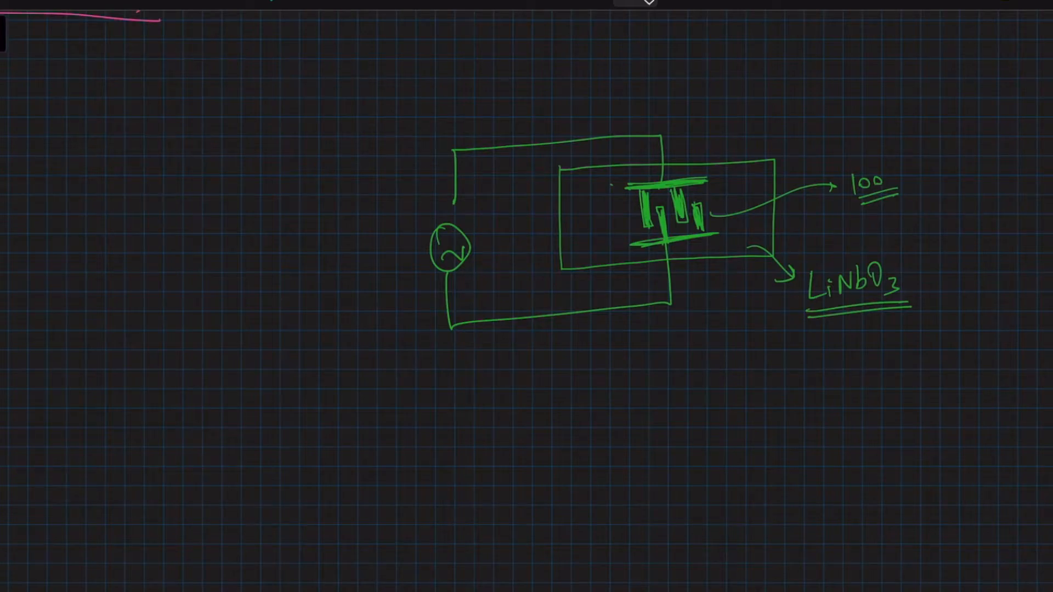
Sketch surface waves travelling away from the electrodes on both sides of the substrate.
mouse_move(626, 206)
mouse_down()
mouse_move(601, 219)
mouse_move(579, 209)
mouse_up()
drag(710, 201, 757, 190)
drag(563, 172, 566, 268)
drag(571, 200, 626, 198)
drag(723, 185, 762, 188)
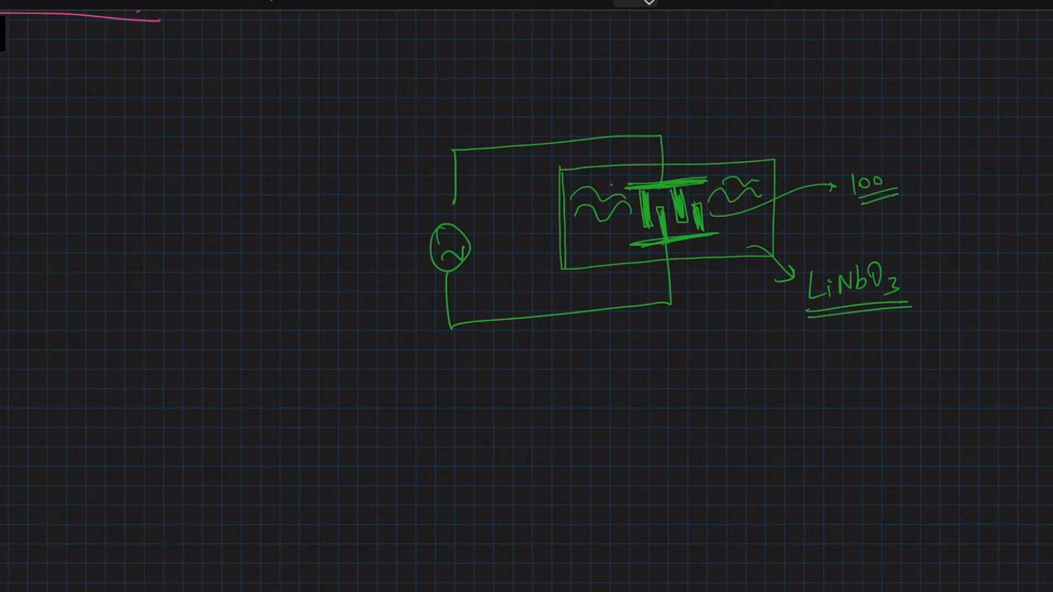
Back in COMSOL, add the Piezoelectricity, Solid interface under Electromagnetics-Structure Interaction.
scroll(527, 297, left, 10)
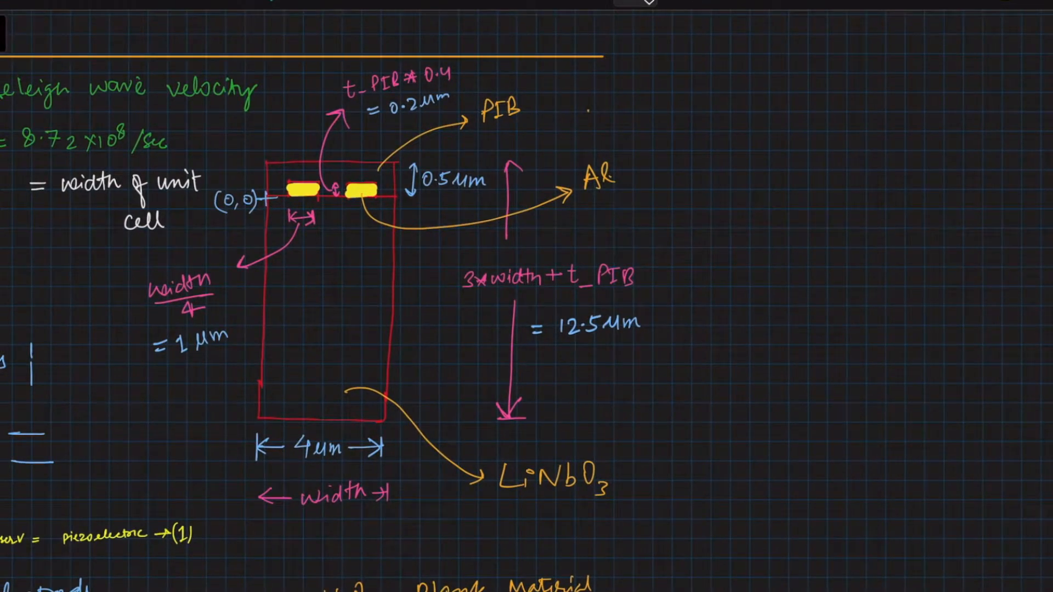
scroll(527, 296, left, 1)
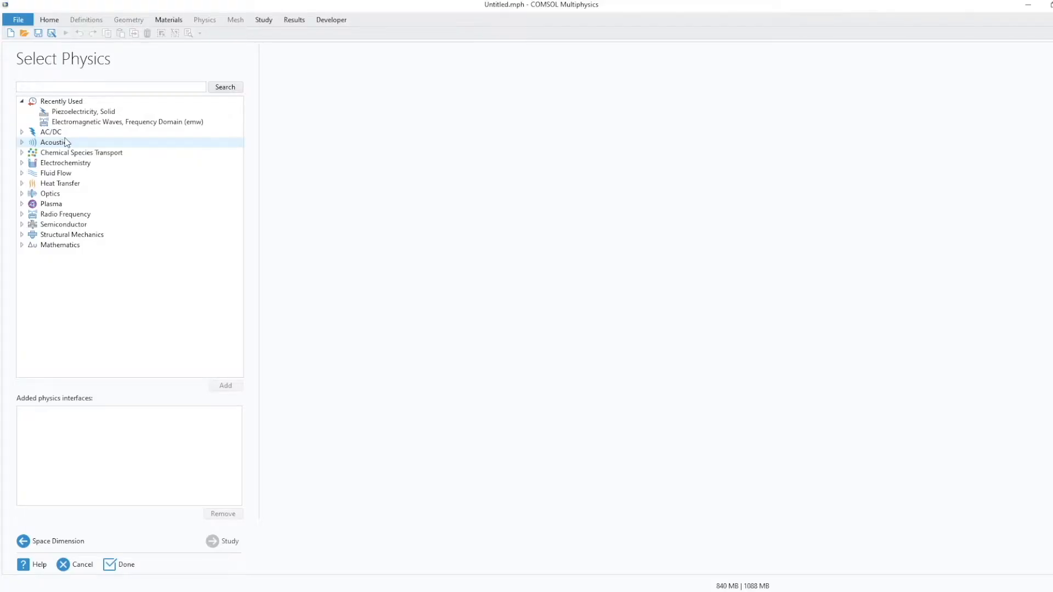
click(22, 234)
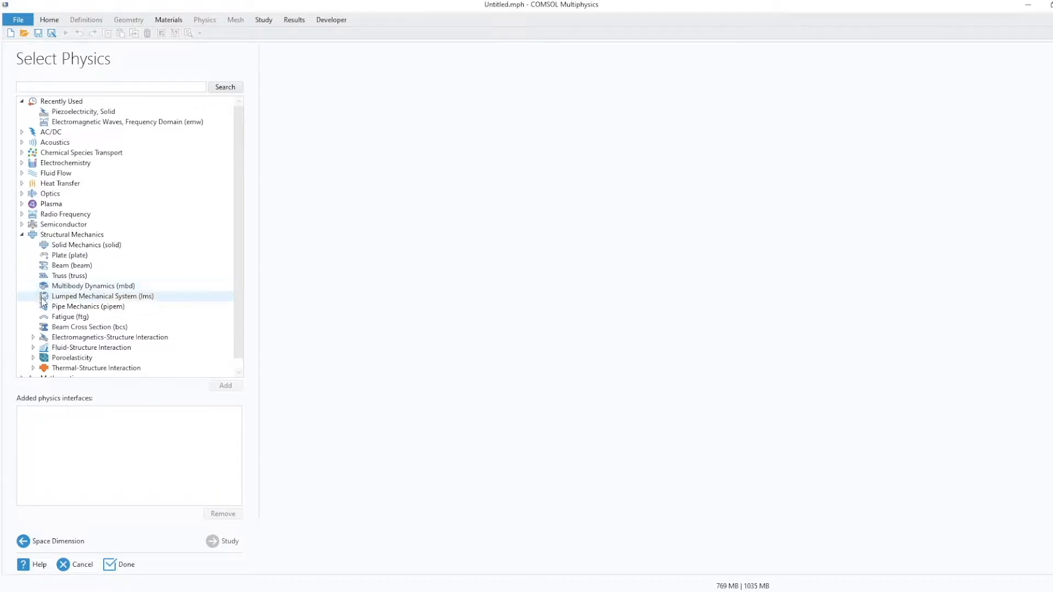
click(33, 337)
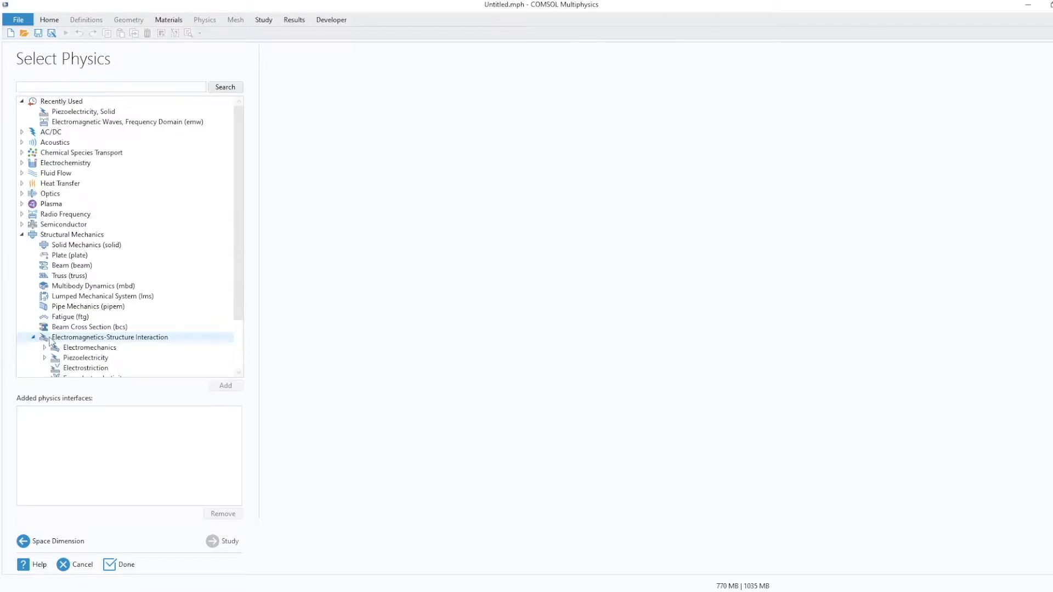
scroll(51, 337, down, 1)
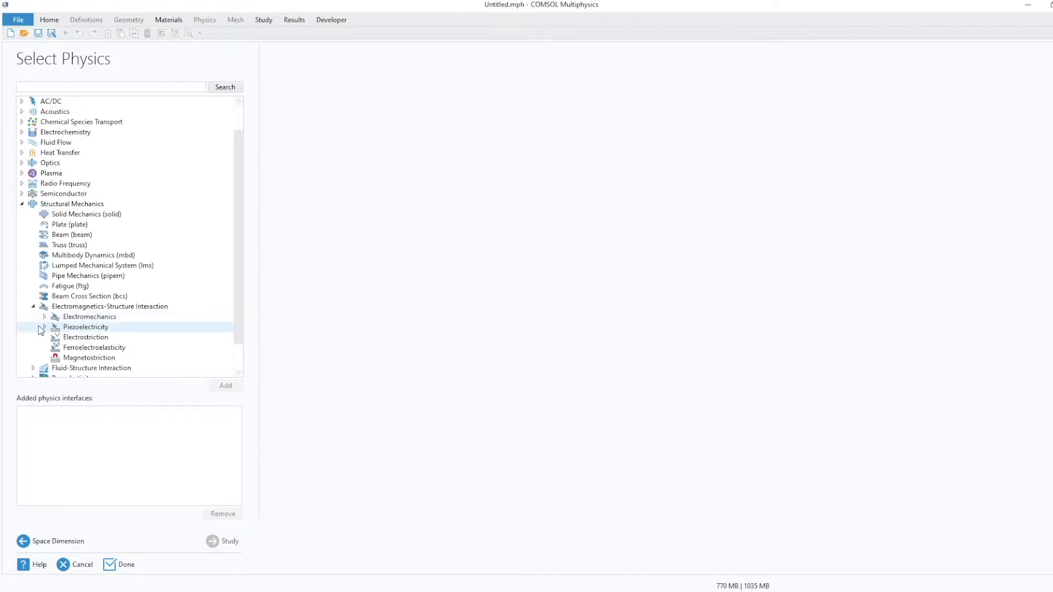
click(45, 328)
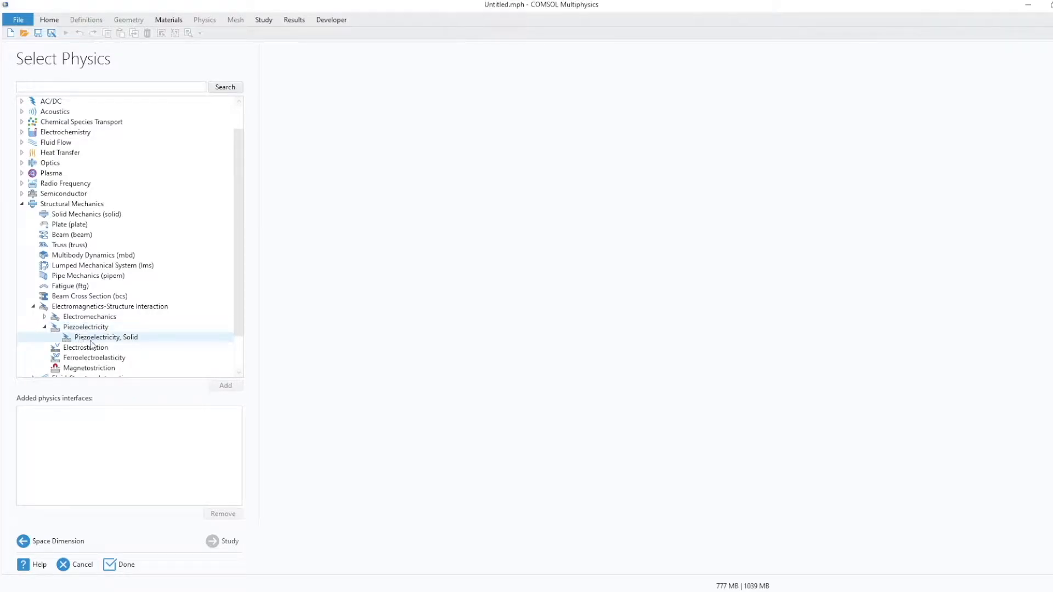
click(139, 338)
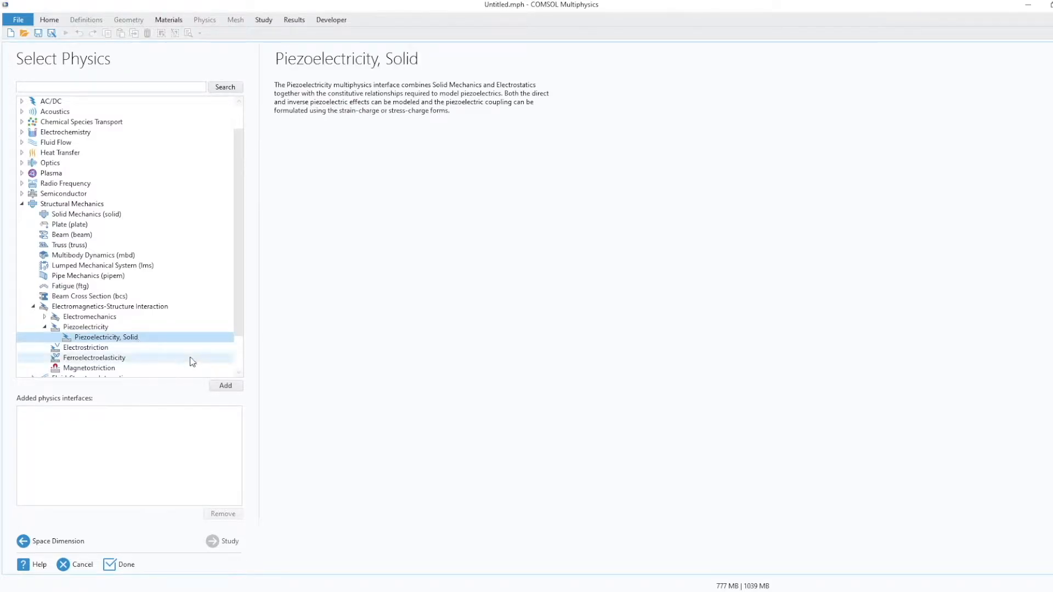
click(215, 389)
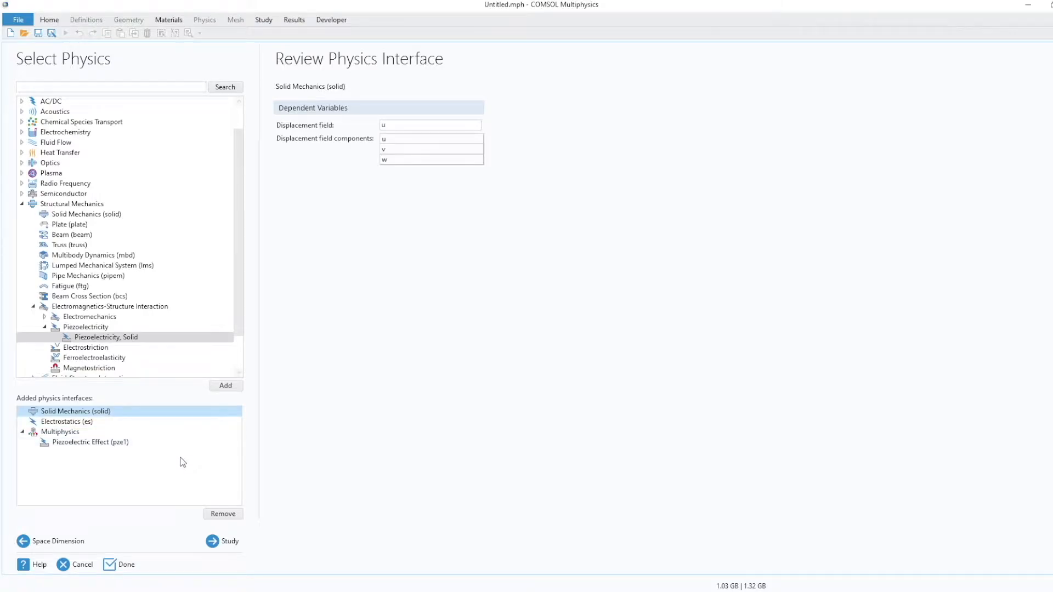
Choose the Eigenfrequency study for the selected multiphysics and finish the wizard.
click(216, 542)
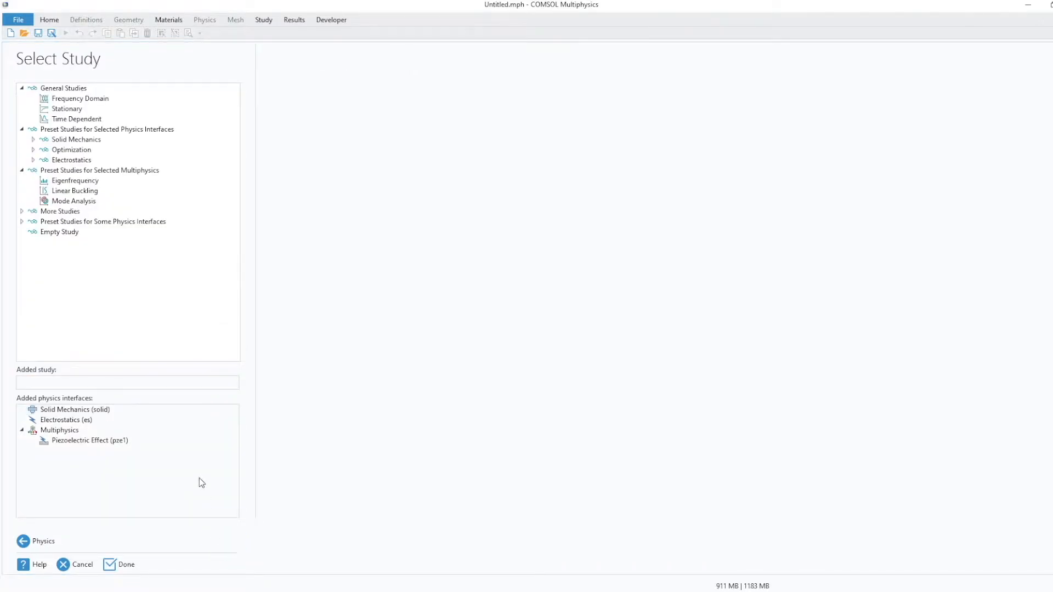
click(76, 184)
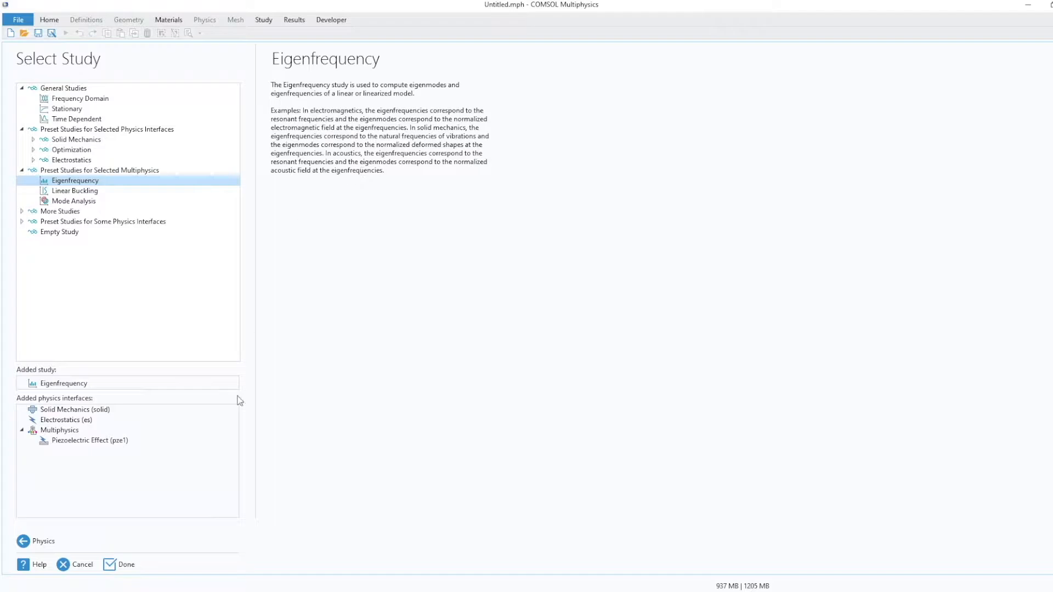
click(121, 570)
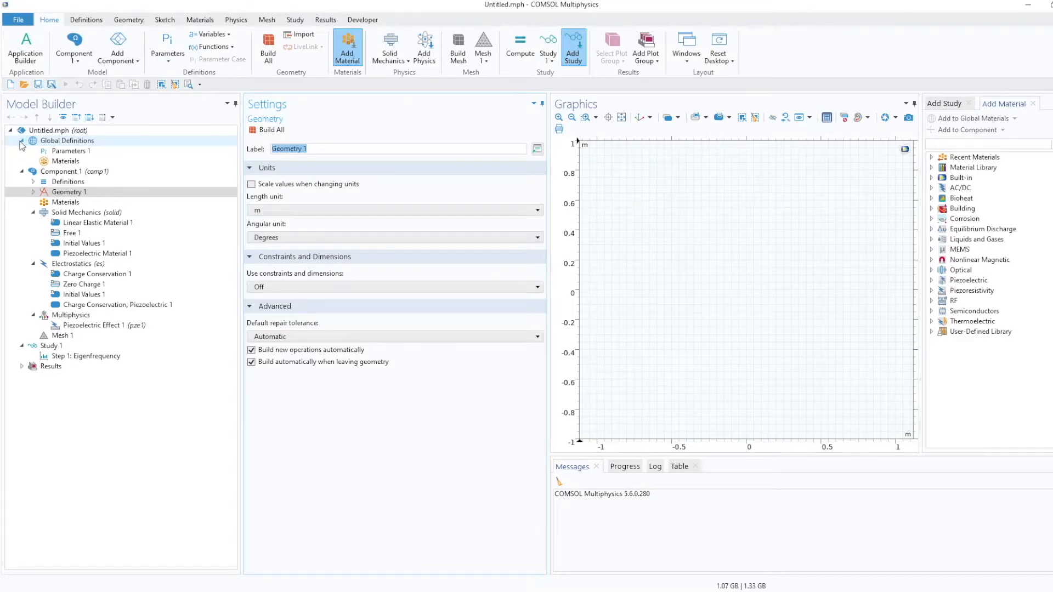
Browse the Model Builder nodes for the global definitions, component, study, results and physics interfaces.
click(109, 144)
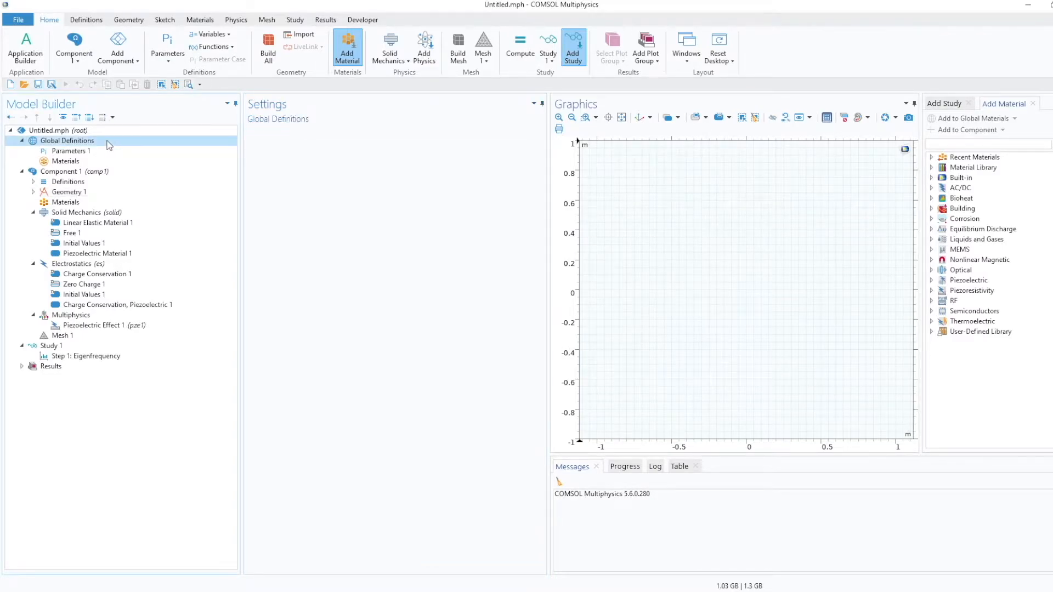
click(114, 171)
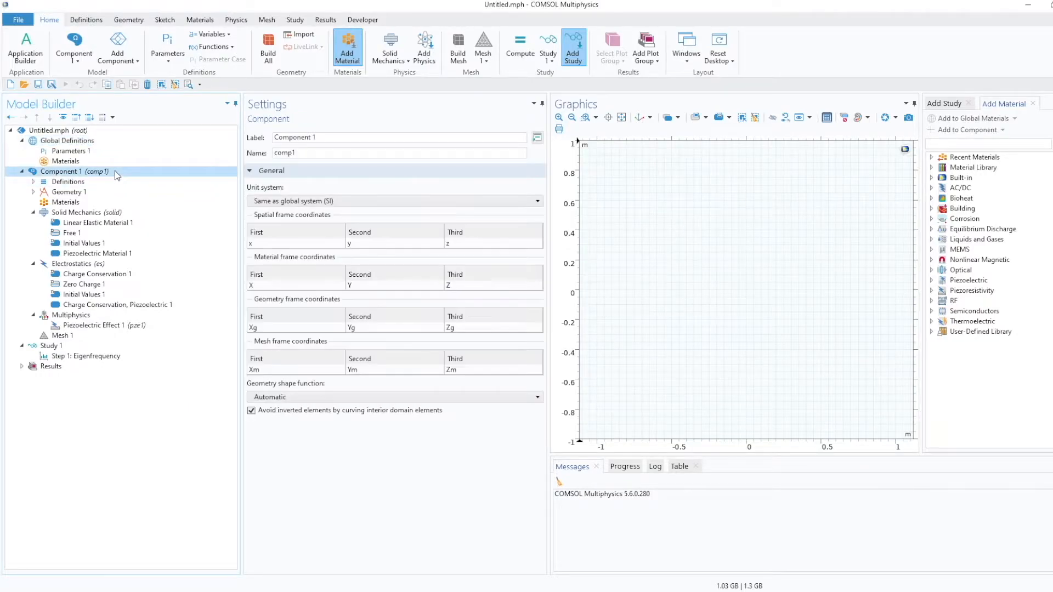
click(81, 345)
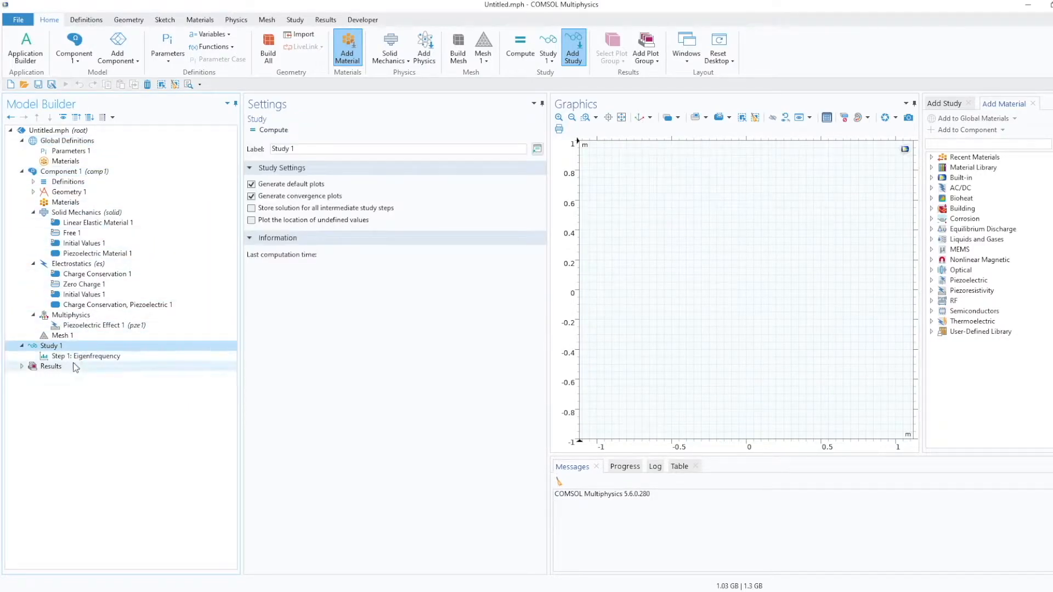
click(73, 364)
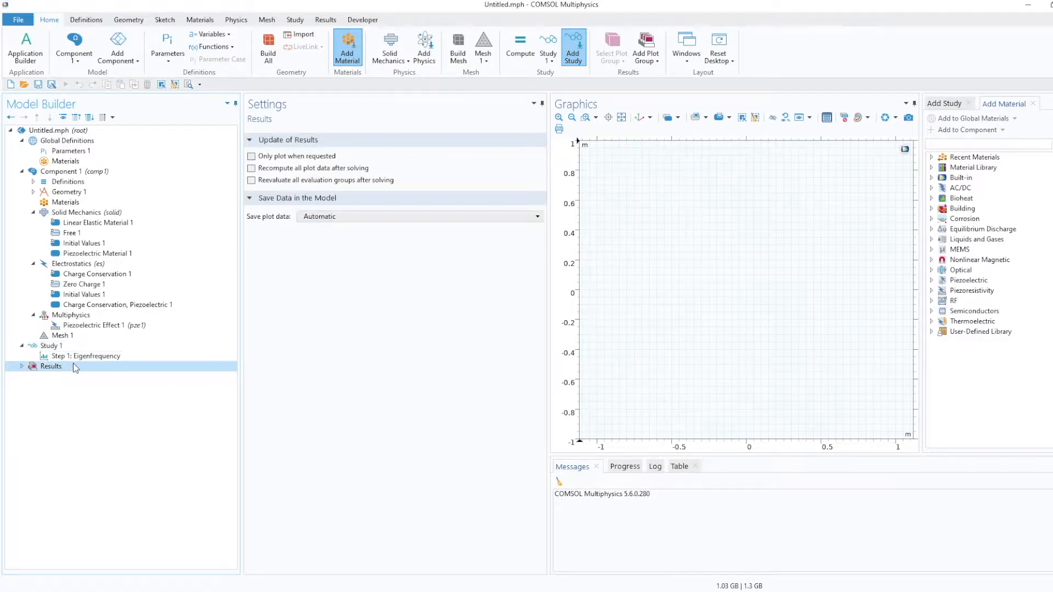
click(120, 172)
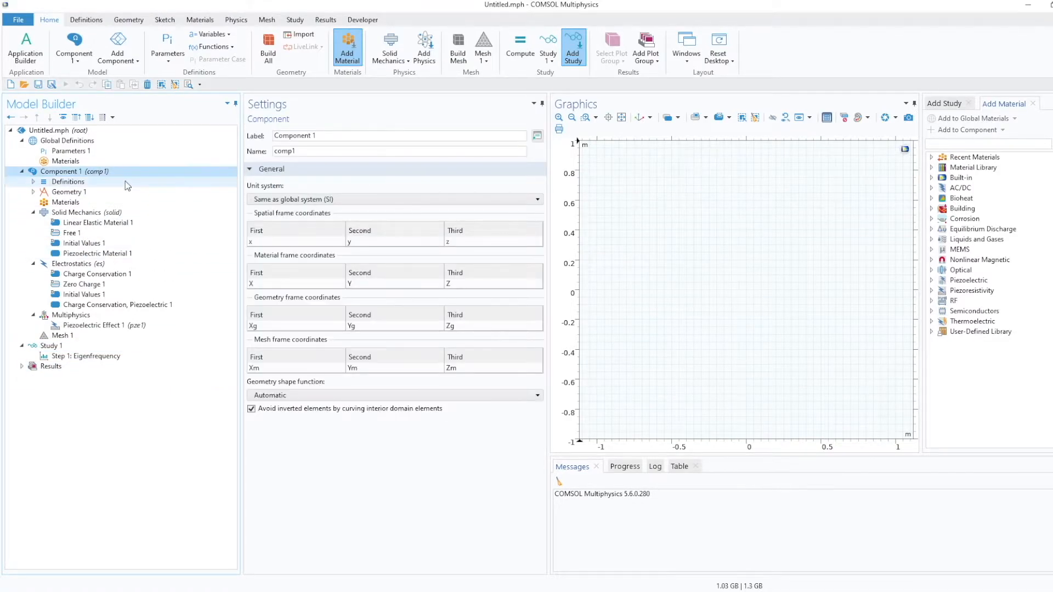
click(130, 192)
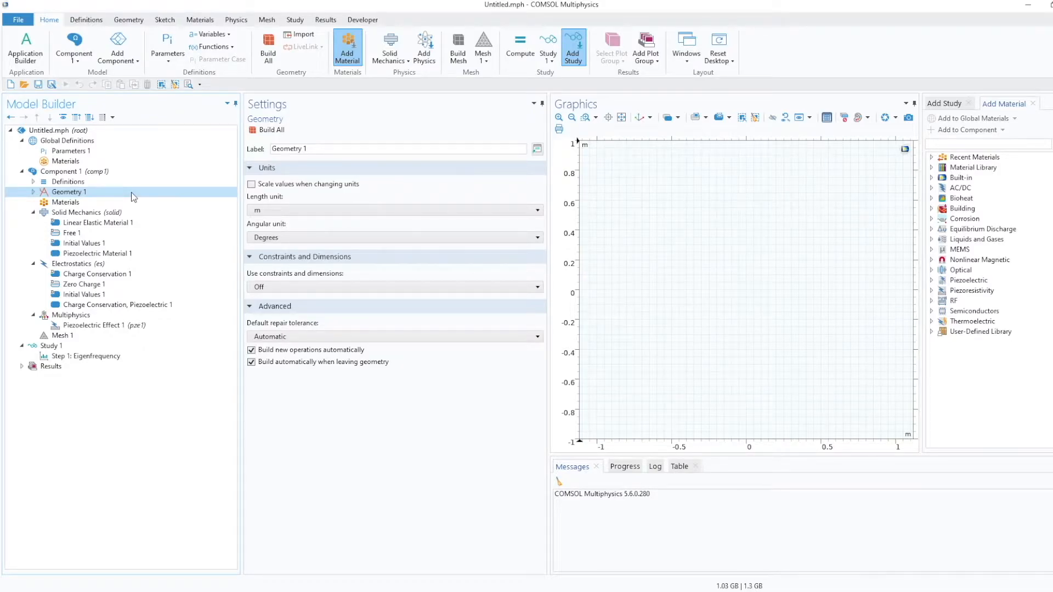
click(137, 202)
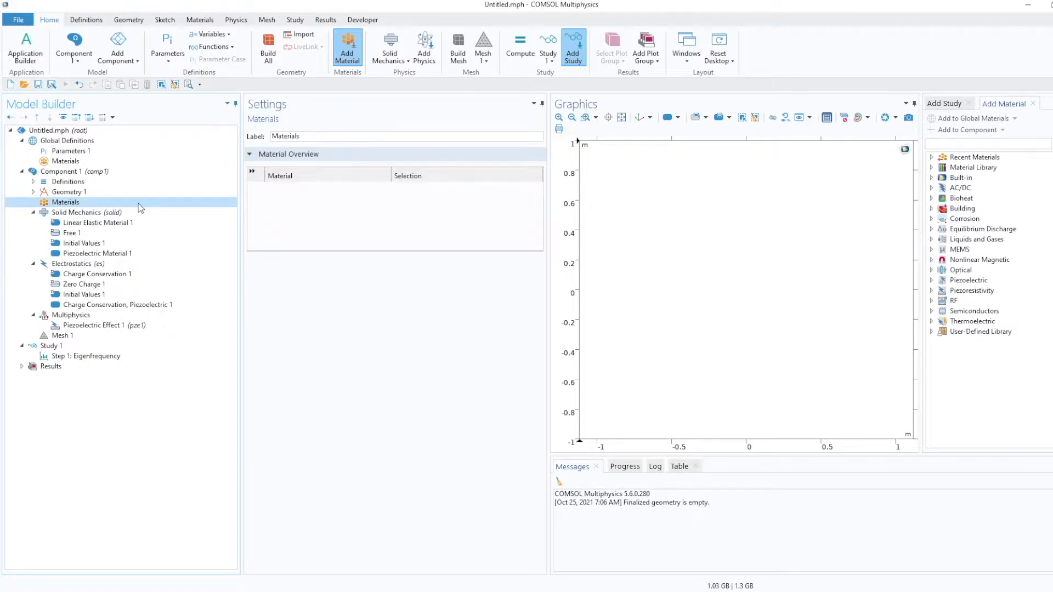
click(141, 213)
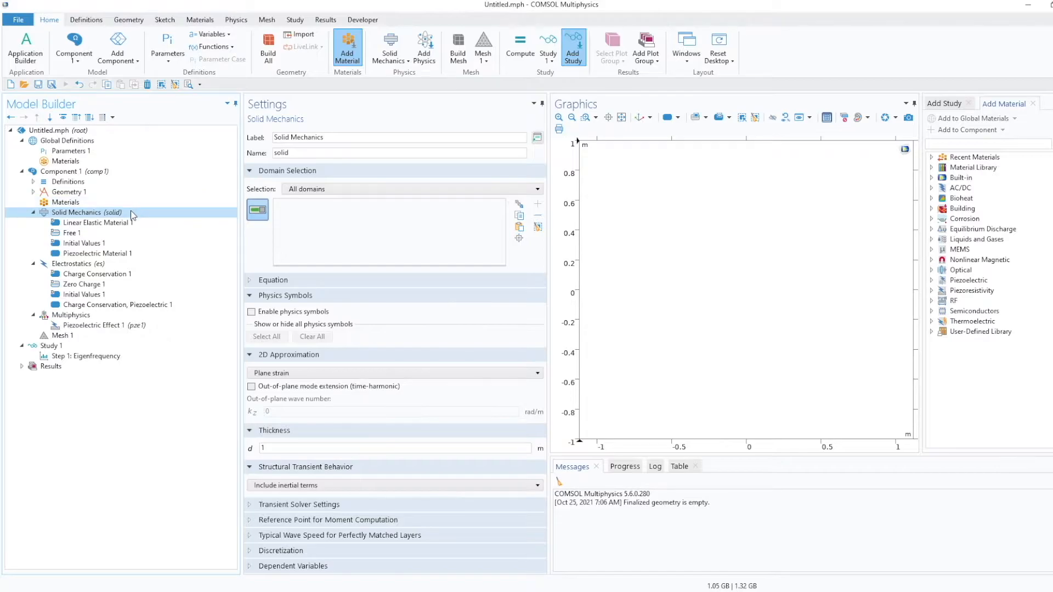
click(163, 266)
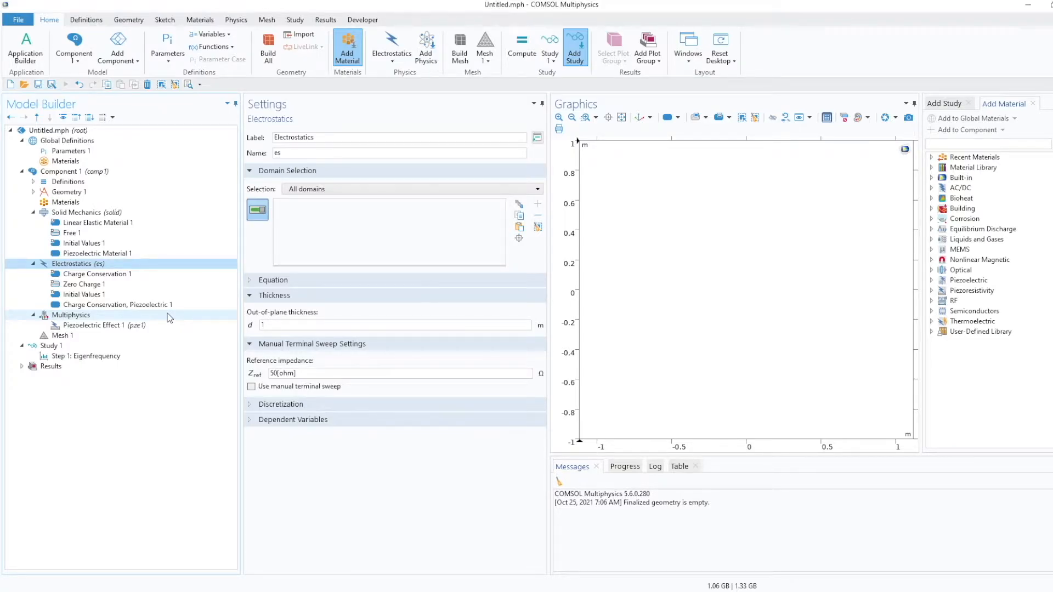
Bring up the reference tut_2_SAW_unitcell_gas_sens.mph model window and zoom into its geometry.
drag(1052, 90, 616, 56)
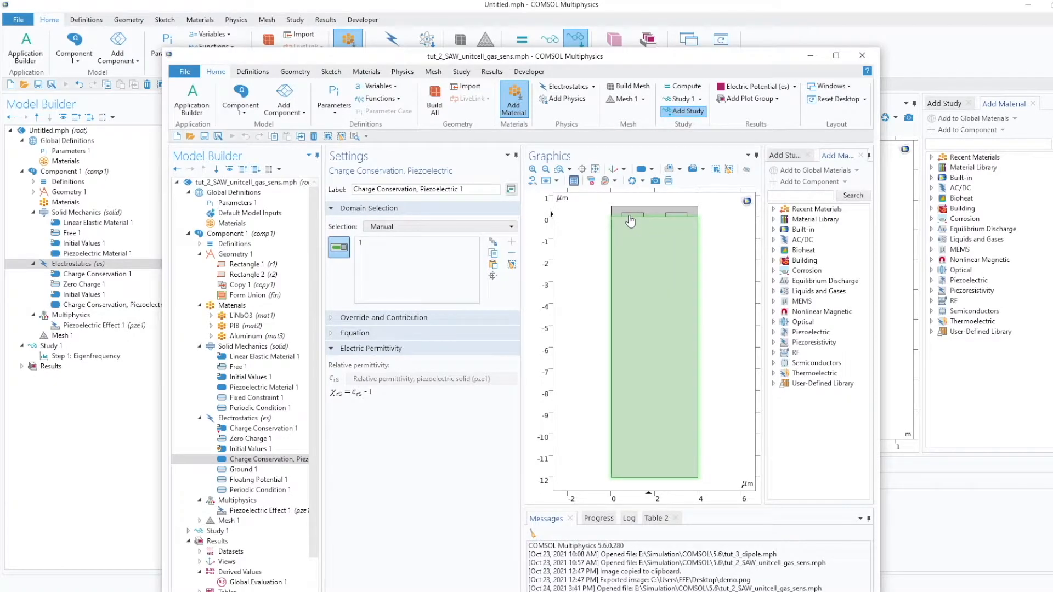
click(560, 169)
drag(592, 198, 716, 239)
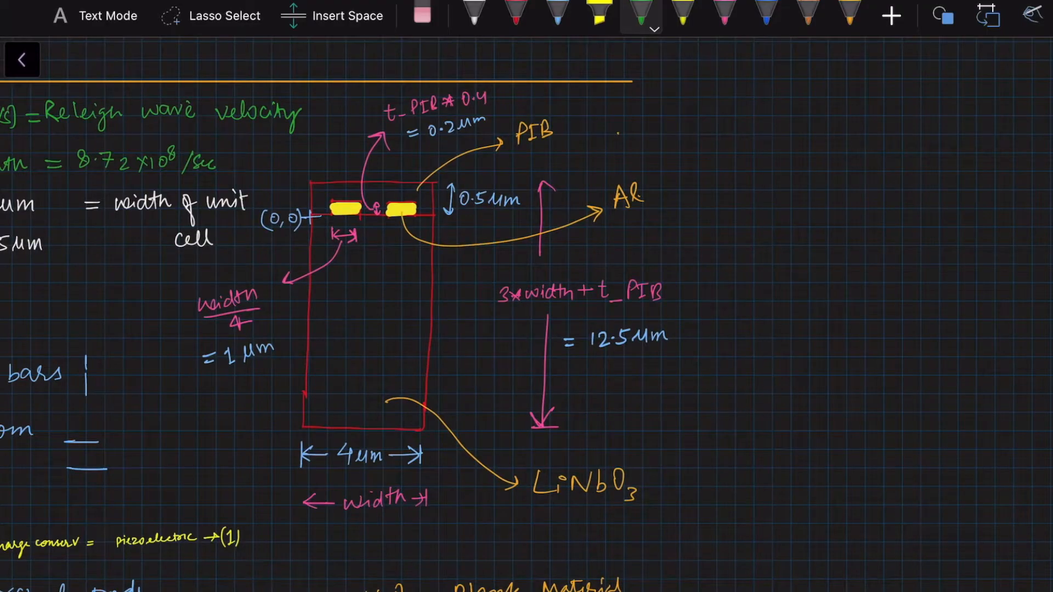
On the whiteboard unit-cell sketch, hatch the LiNbO3 domain in green.
drag(332, 224, 315, 237)
drag(373, 219, 315, 267)
mouse_move(406, 216)
mouse_down()
mouse_move(315, 290)
mouse_move(309, 317)
mouse_up()
drag(421, 258, 316, 341)
drag(424, 290, 313, 376)
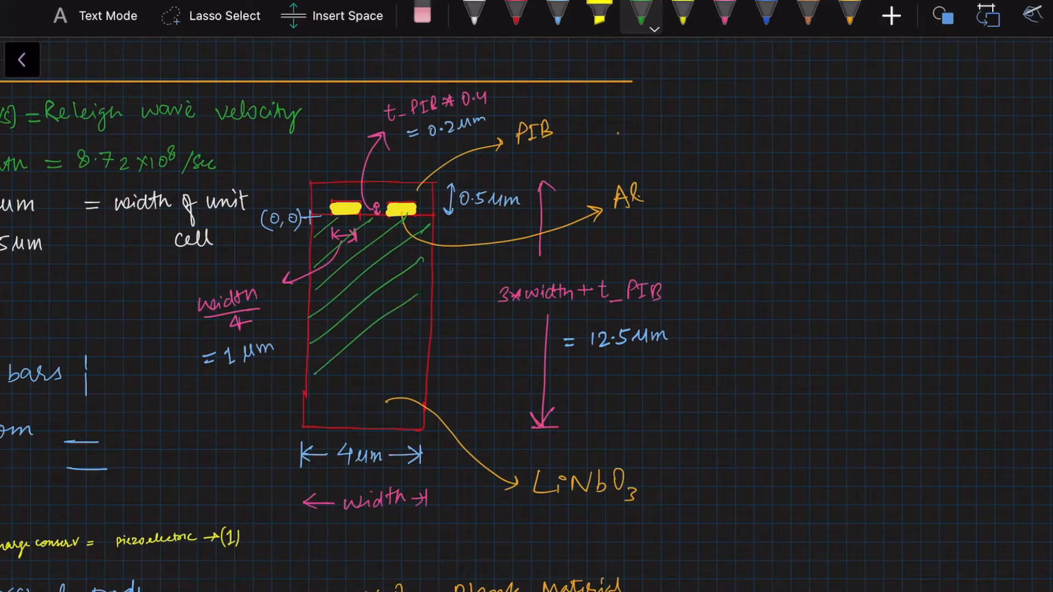
drag(416, 328, 320, 397)
drag(415, 362, 346, 410)
drag(415, 390, 365, 425)
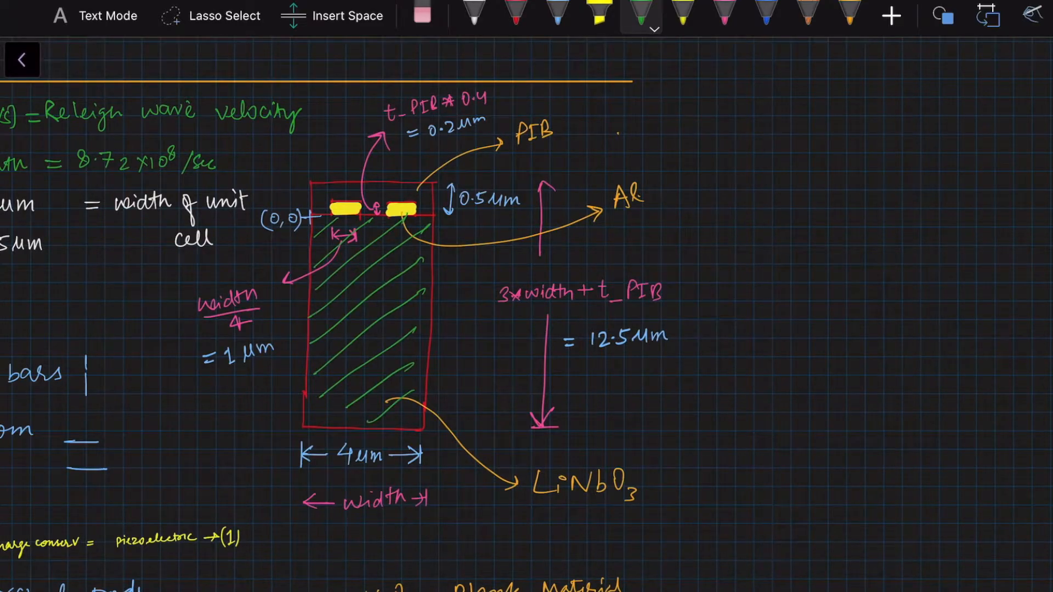
Draw a vertical arrow along the right side of the substrate domain.
ctrl+scroll(423, 279, up, 2)
ctrl+scroll(417, 434, up, 1)
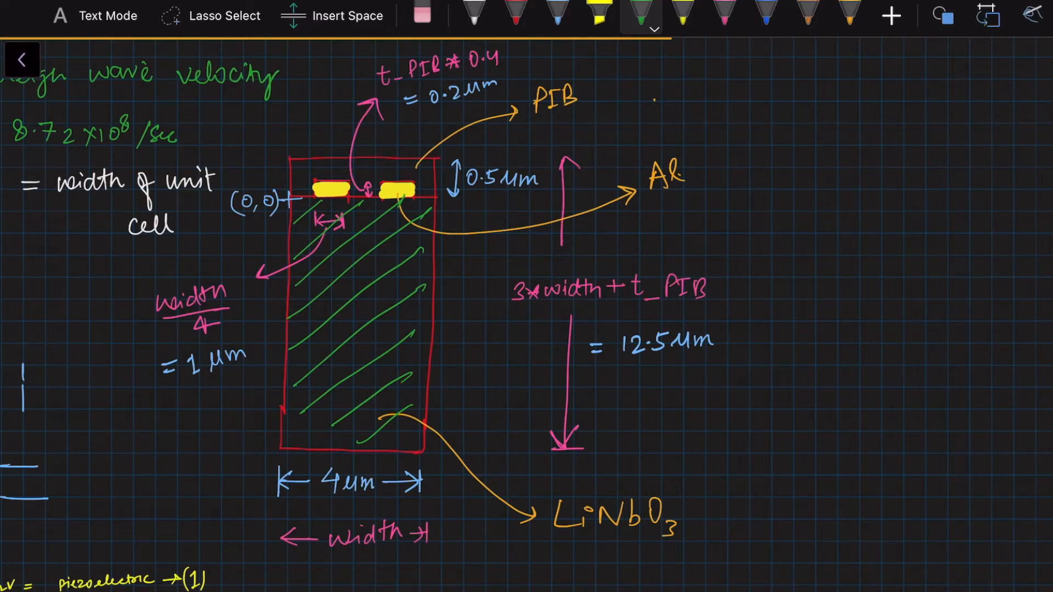
drag(446, 205, 449, 234)
drag(449, 246, 444, 451)
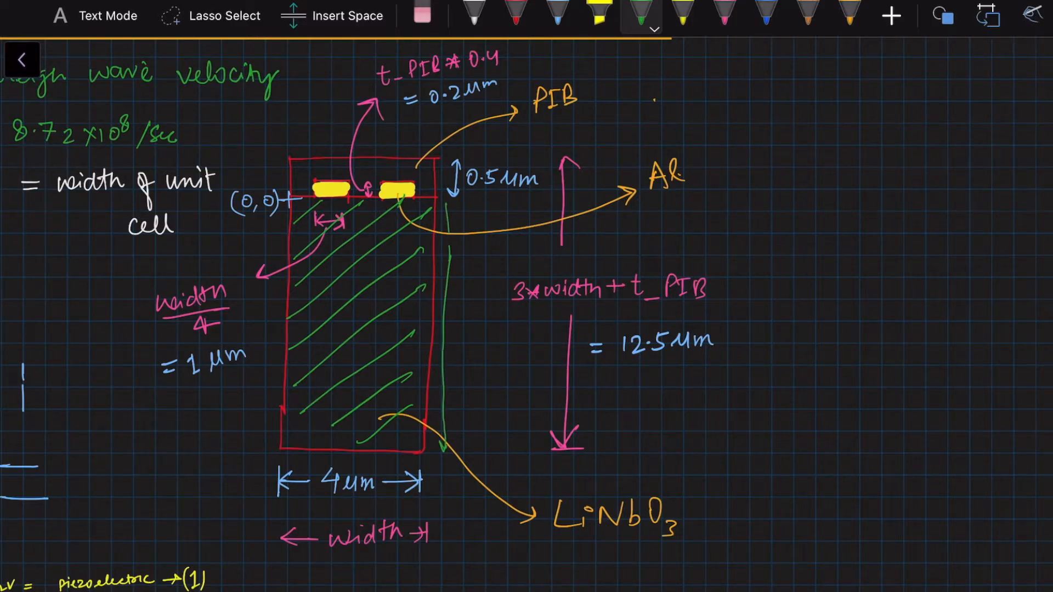
drag(439, 215, 451, 211)
click(422, 15)
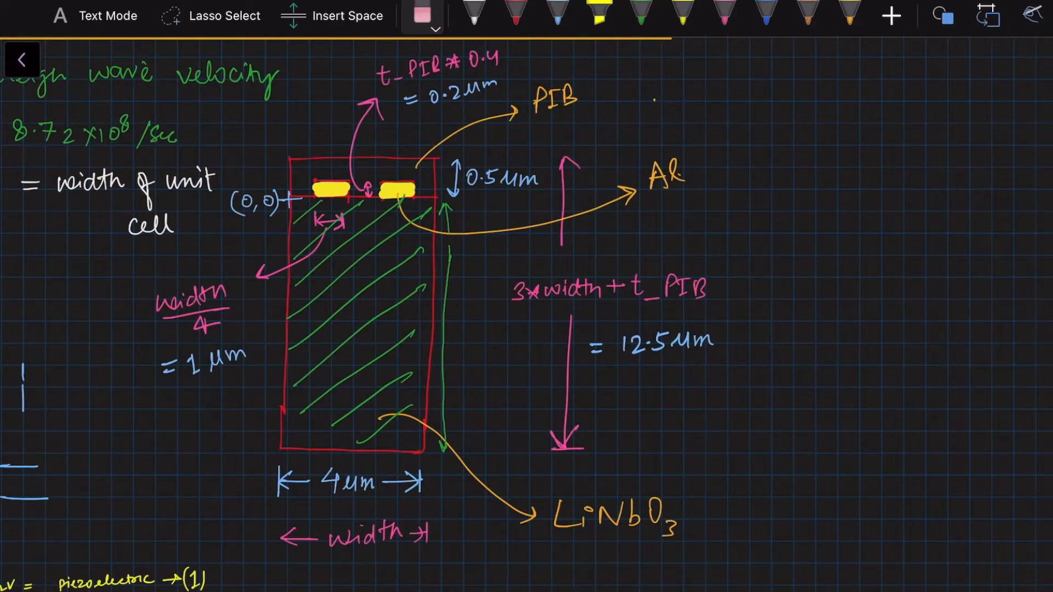
scroll(526, 314, right, 15)
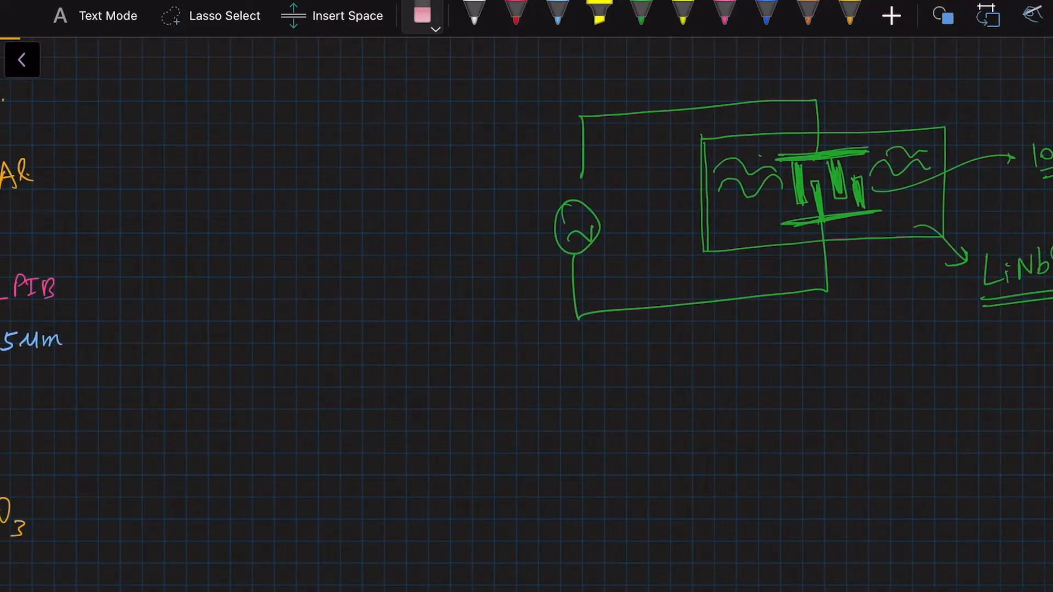
Review the whiteboard unit-cell sketch and the reference model's geometry before returning to the new model.
scroll(527, 314, left, 15)
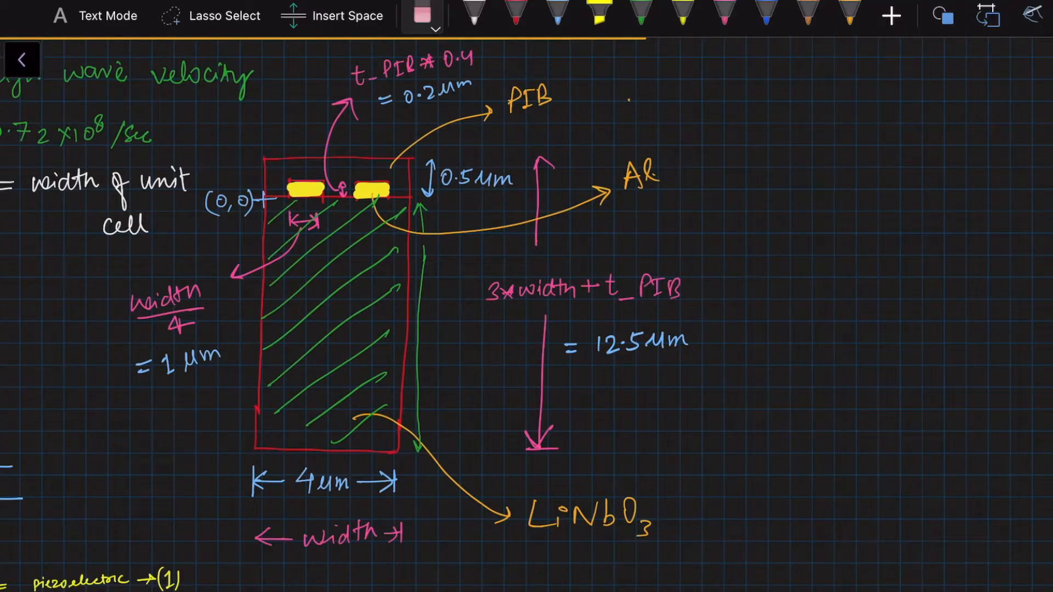
click(641, 15)
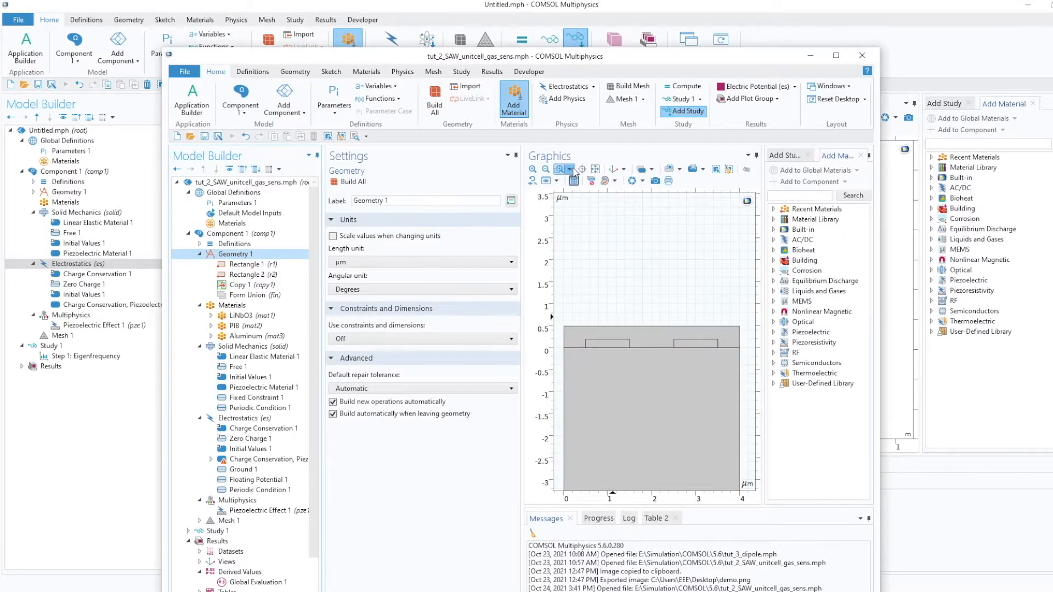
click(597, 172)
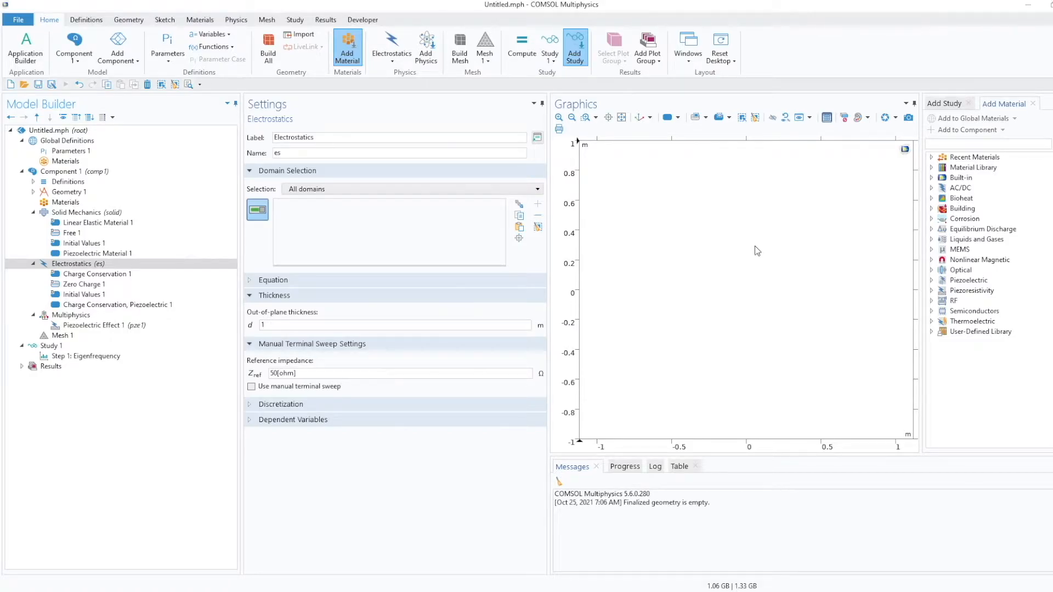
Load the global parameters from parameter_file into Parameters 1.
click(113, 155)
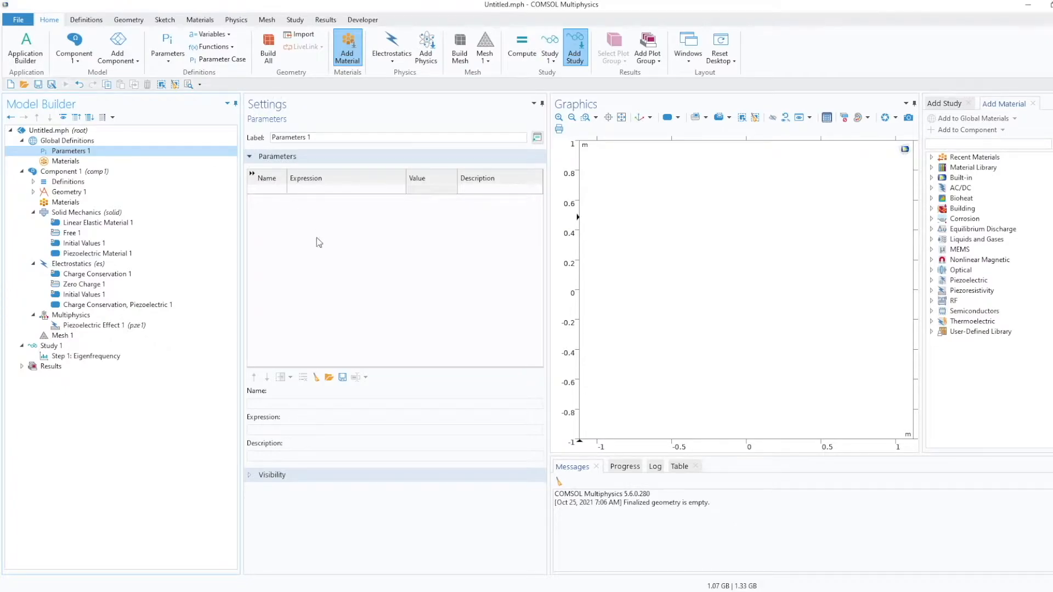
click(328, 377)
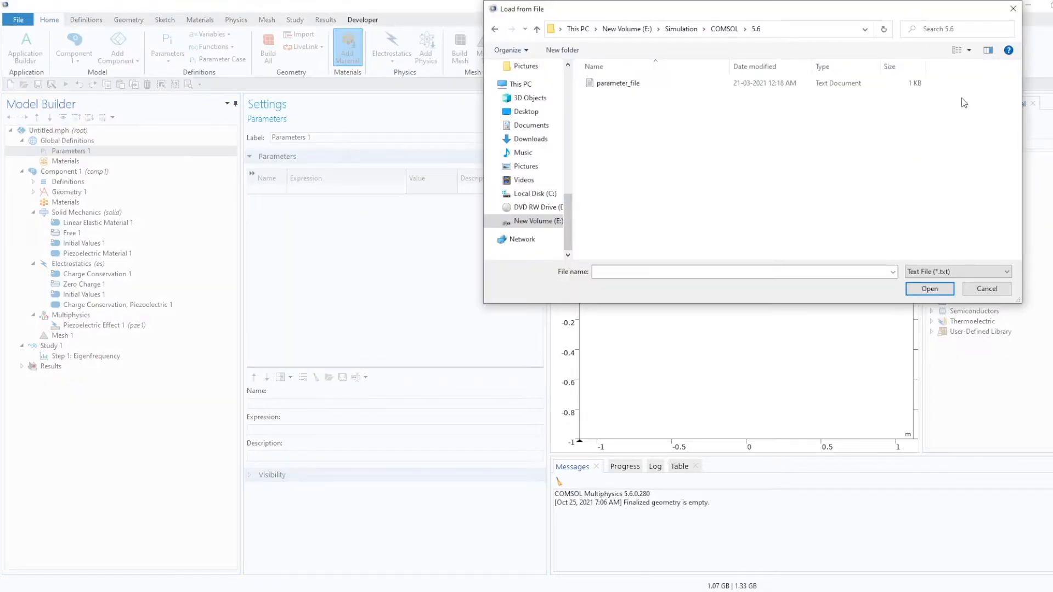
drag(929, 15, 843, 88)
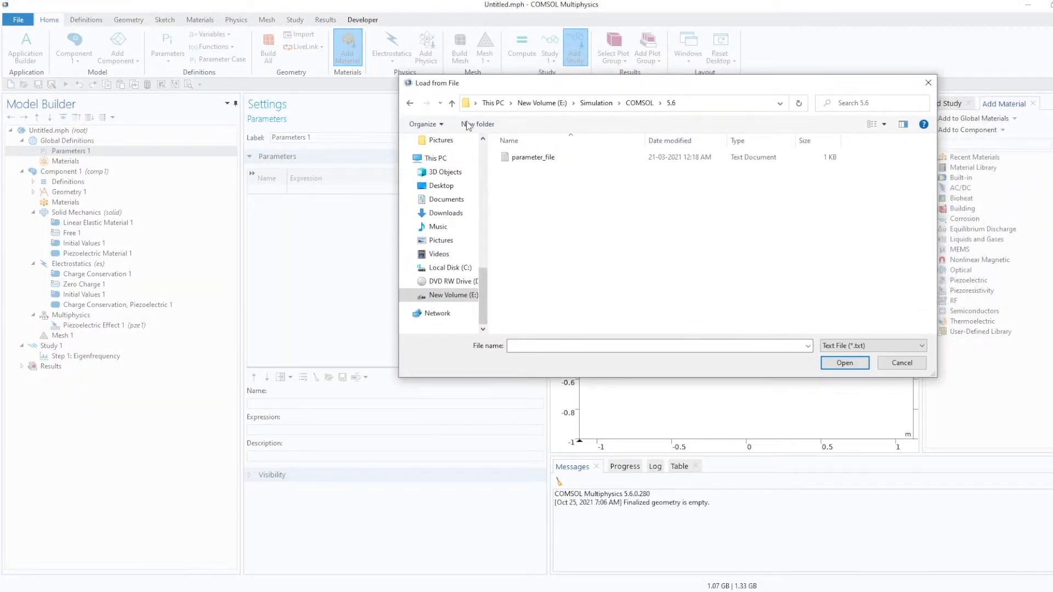
click(531, 159)
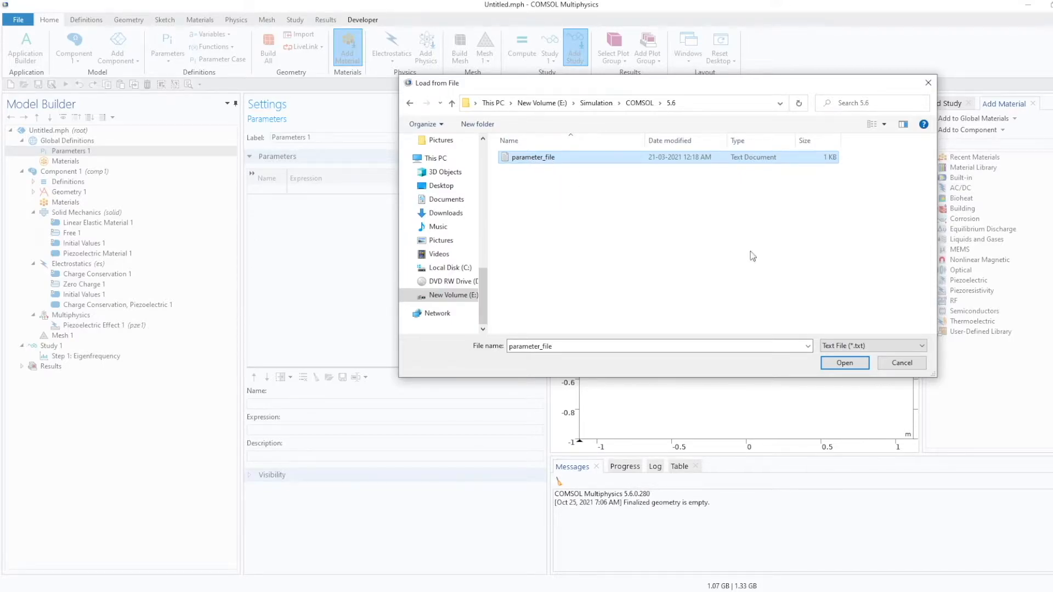
click(840, 363)
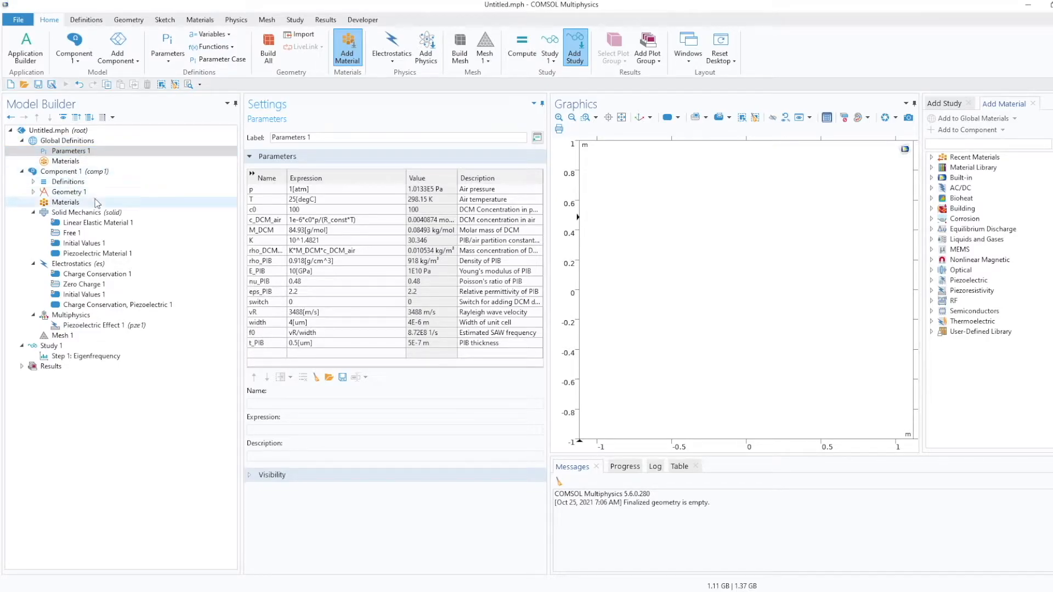
Set the geometry's length unit to µm.
click(54, 195)
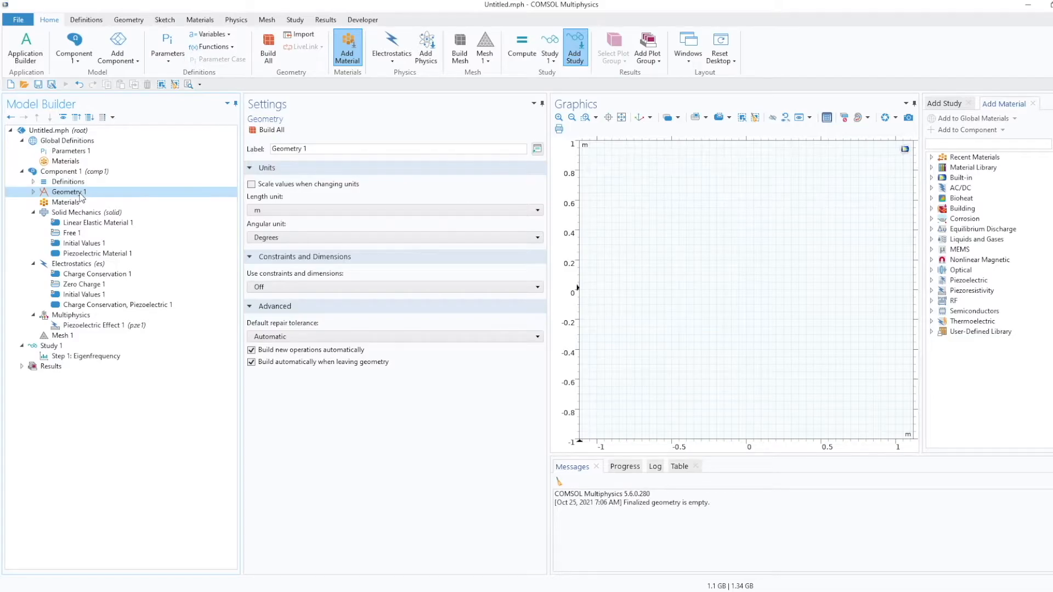
click(303, 213)
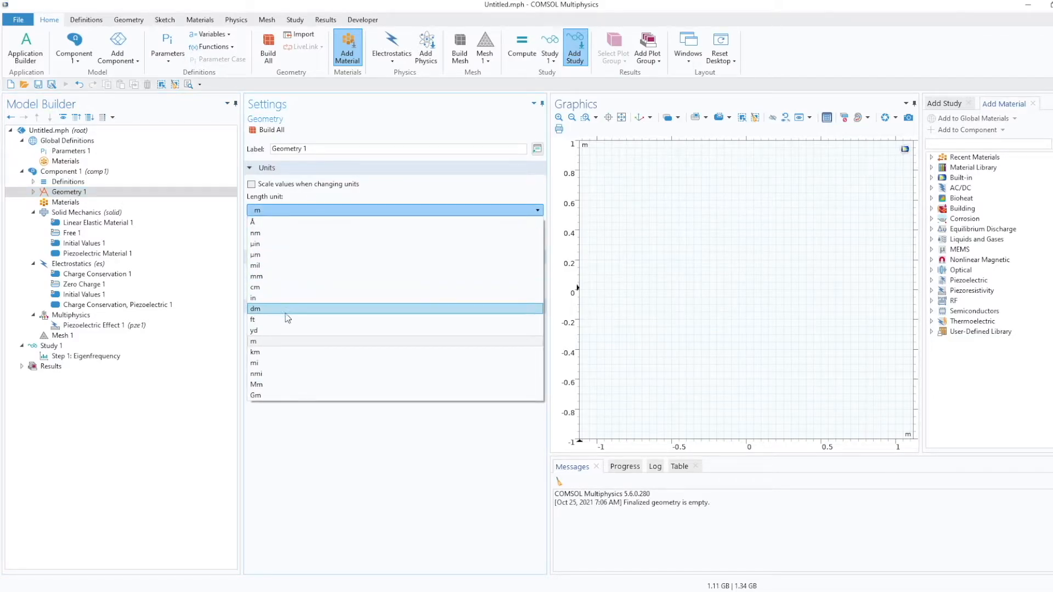
click(301, 256)
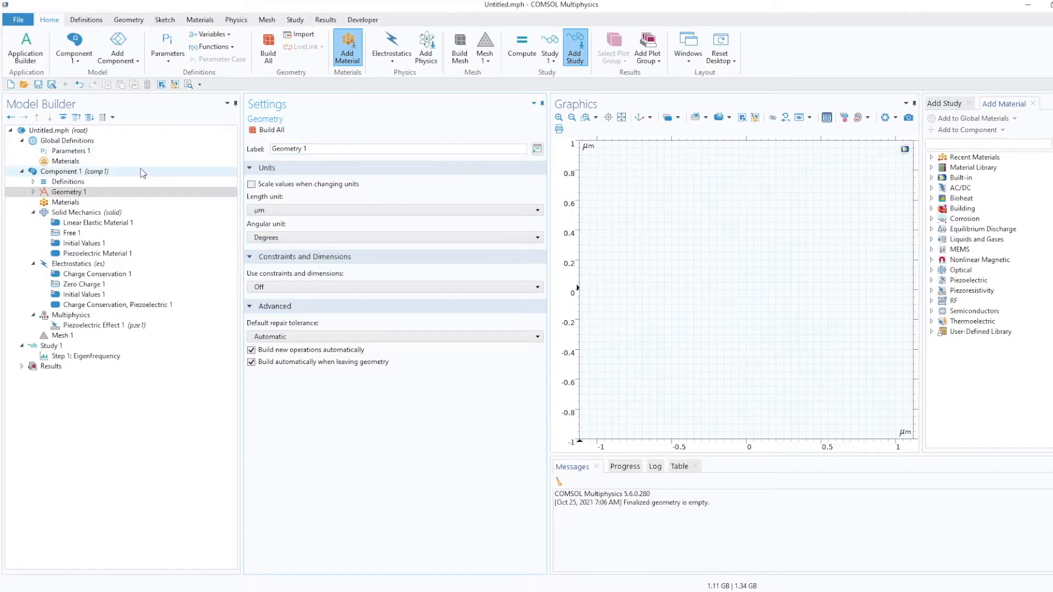
Add a rectangle with width set to width and height 3*width+t_PIB, and build it.
click(72, 192)
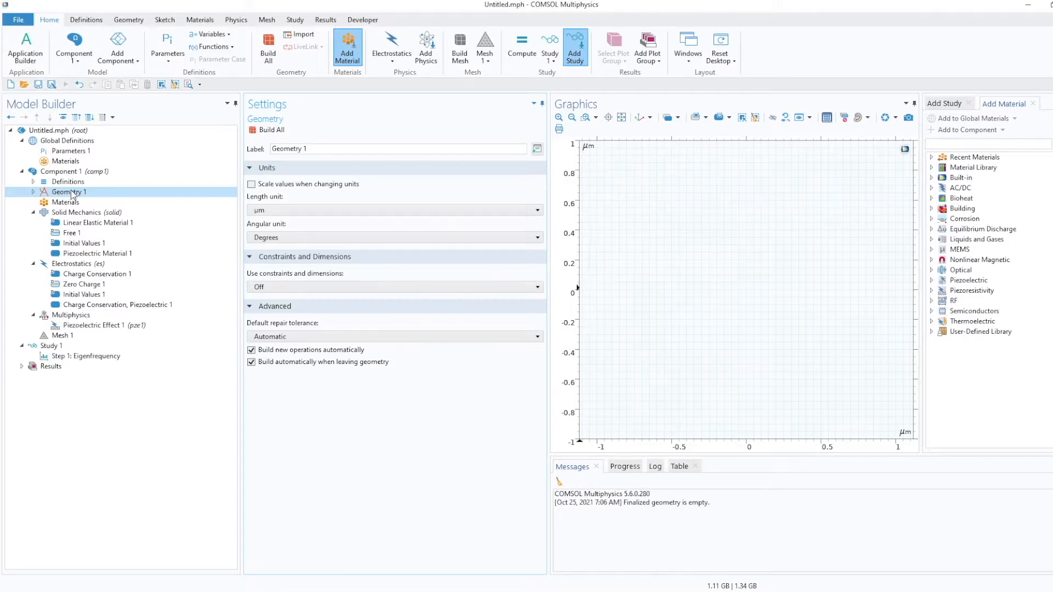
right_click(73, 194)
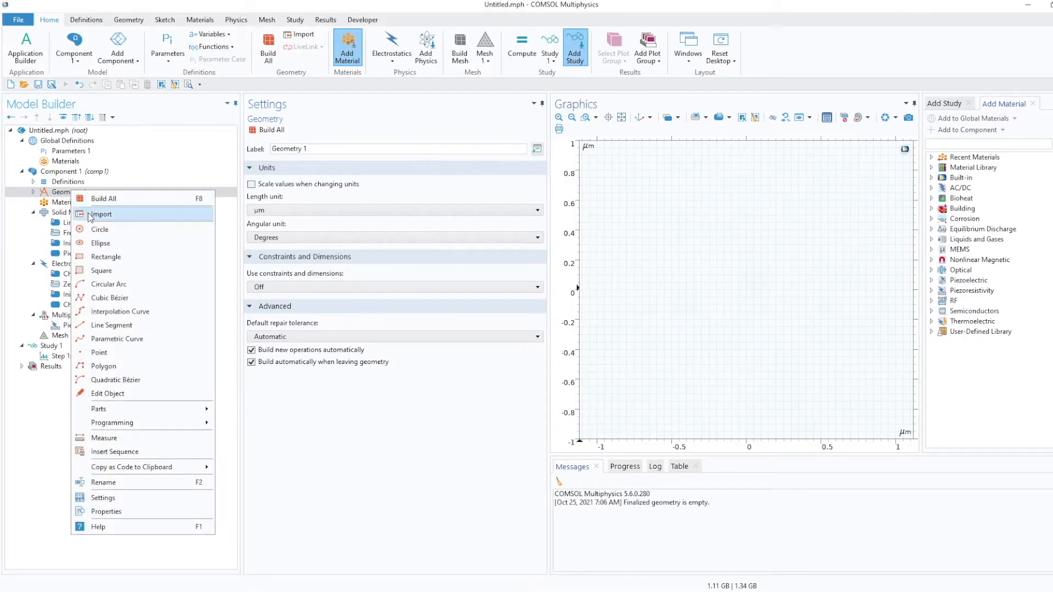
click(122, 260)
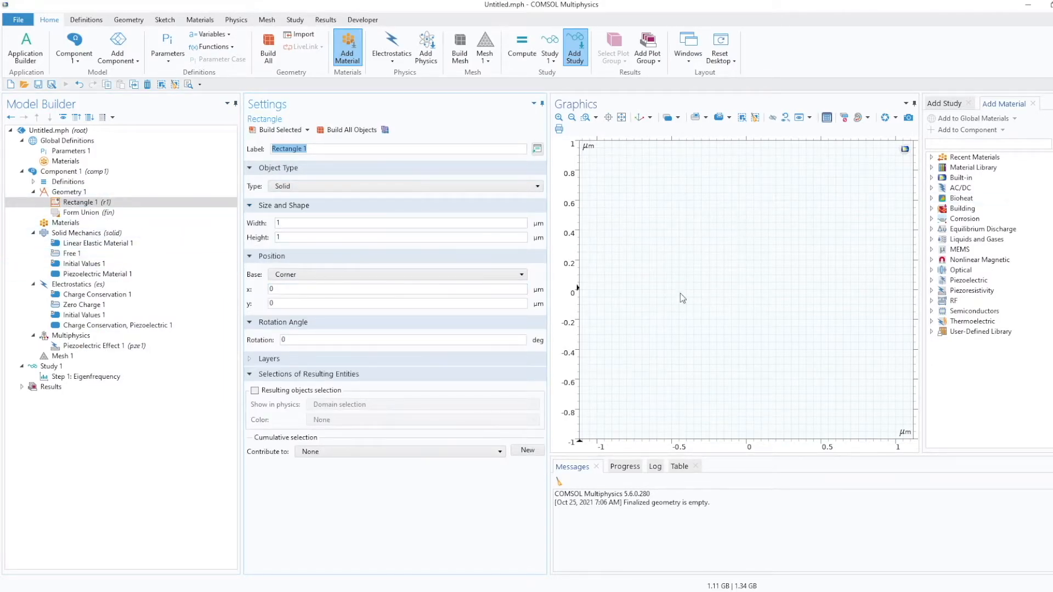
click(333, 223)
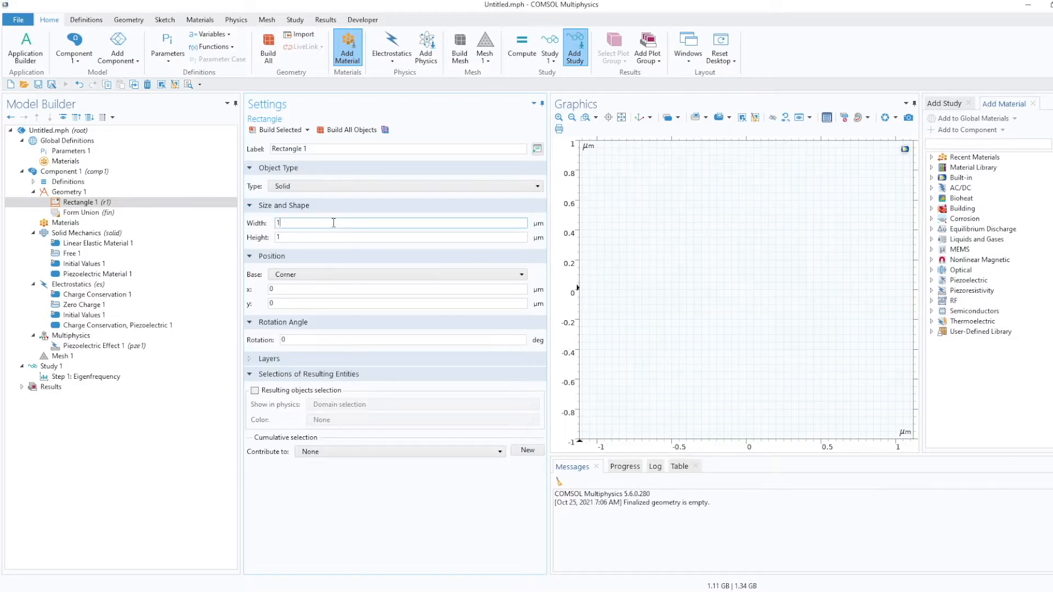
drag(293, 223, 274, 224)
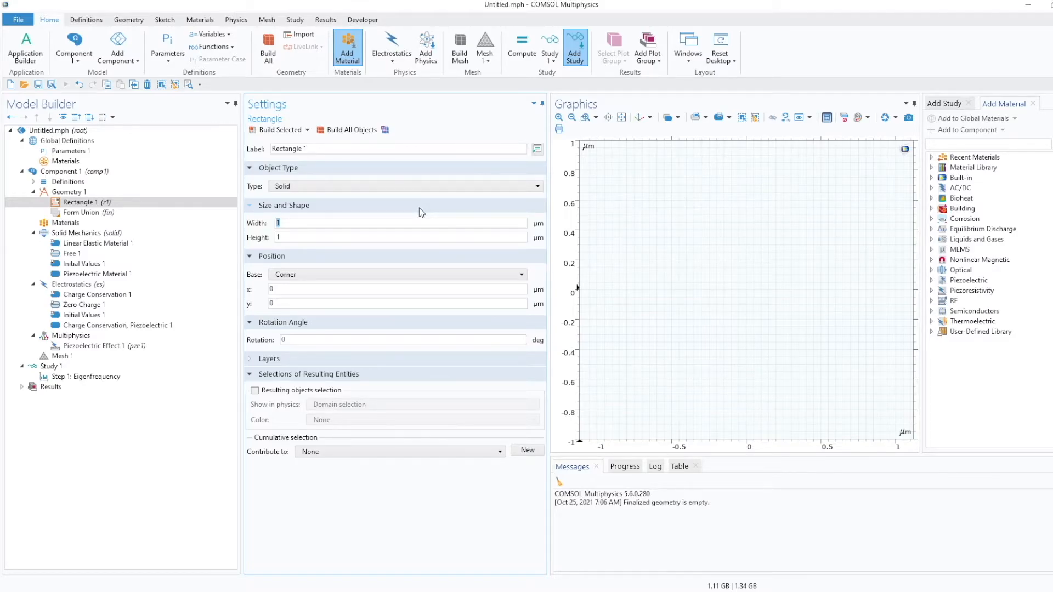
text(width)
drag(284, 237, 269, 236)
text(3*width+t_Pl)
text(B)
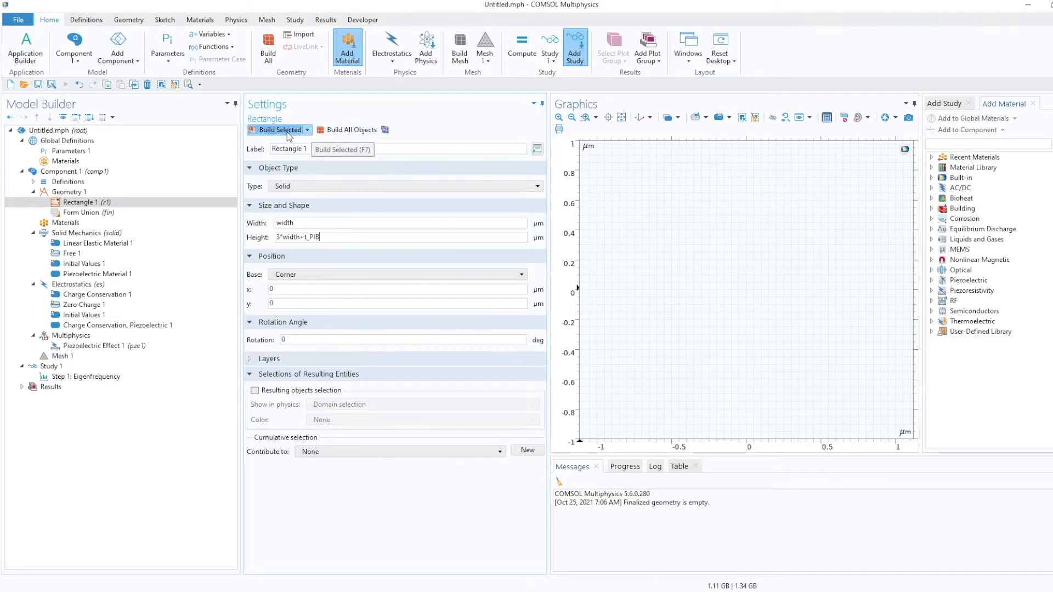
click(360, 133)
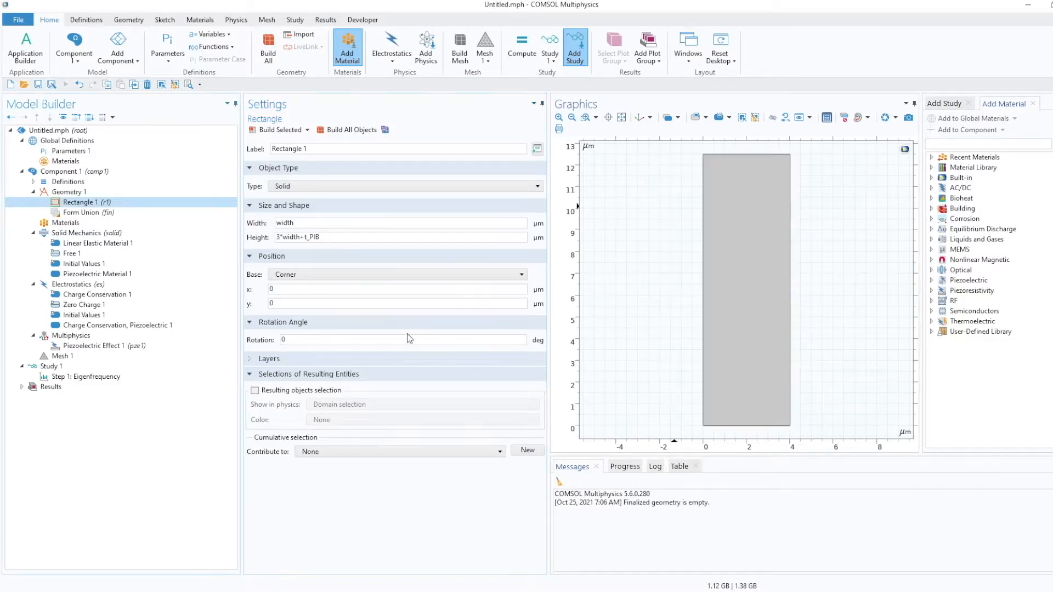
Give the rectangle a top layer of thickness t_PIB instead of a bottom layer, and build all objects.
click(250, 361)
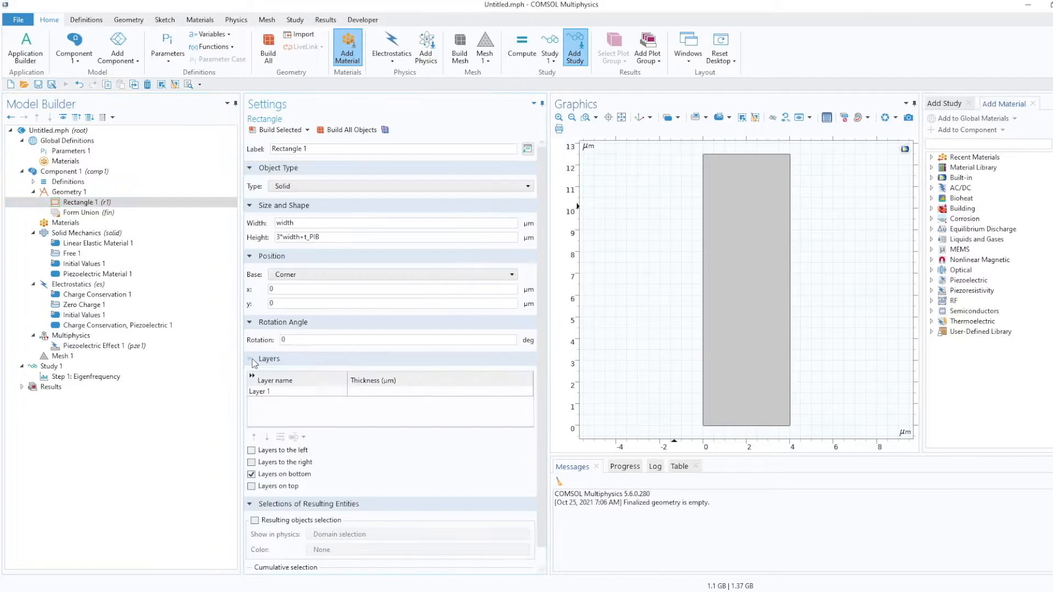
click(366, 391)
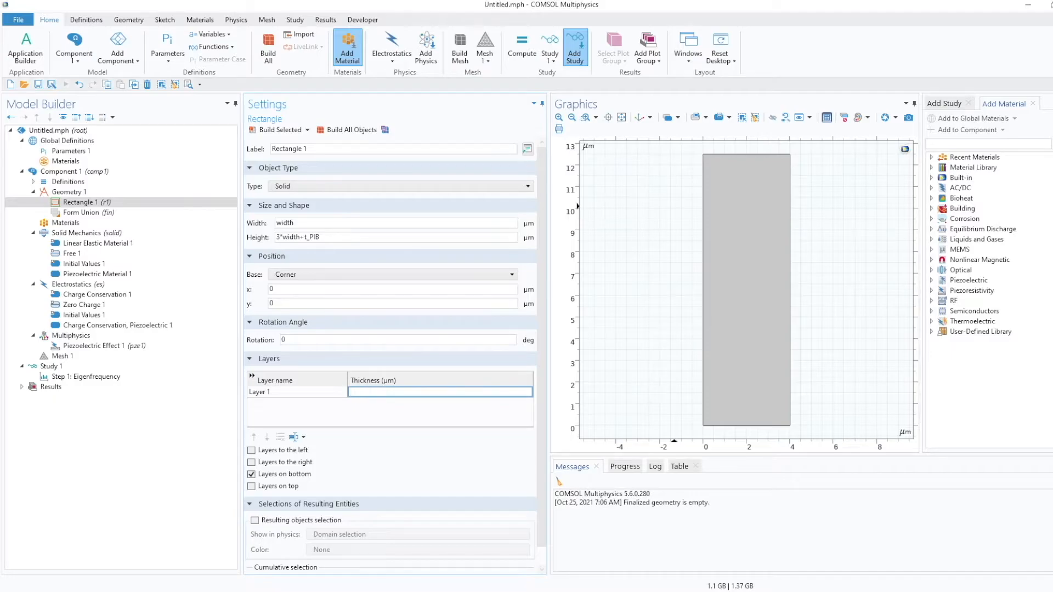
text(t_PIB)
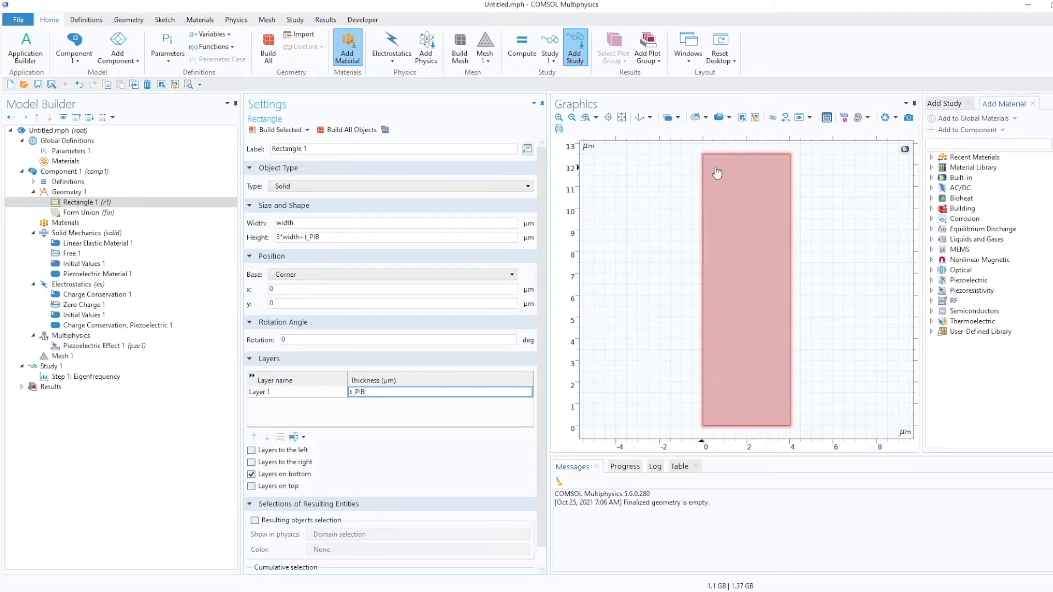
click(253, 487)
click(256, 475)
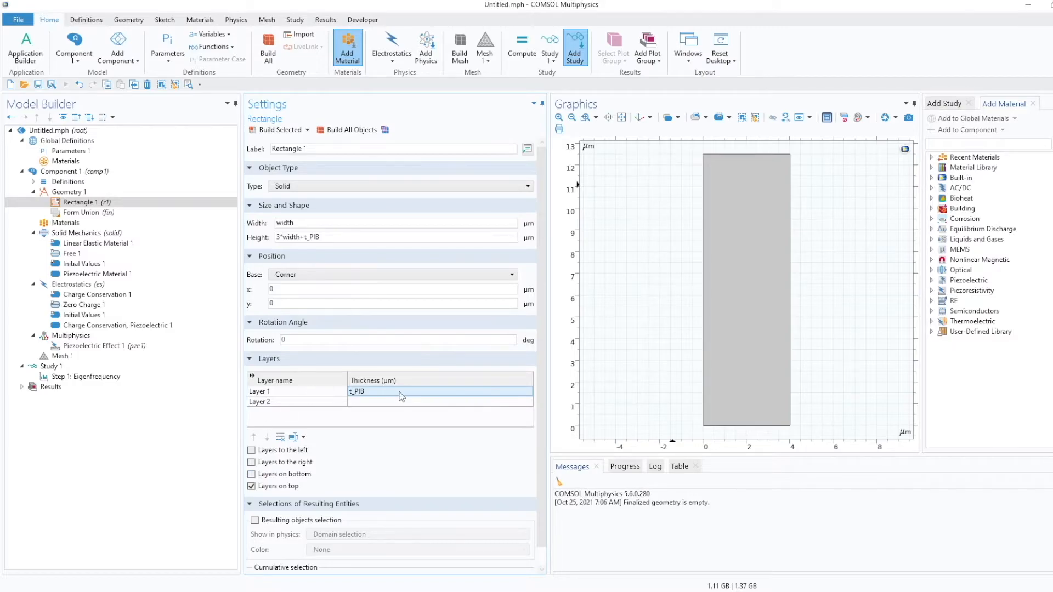
click(353, 130)
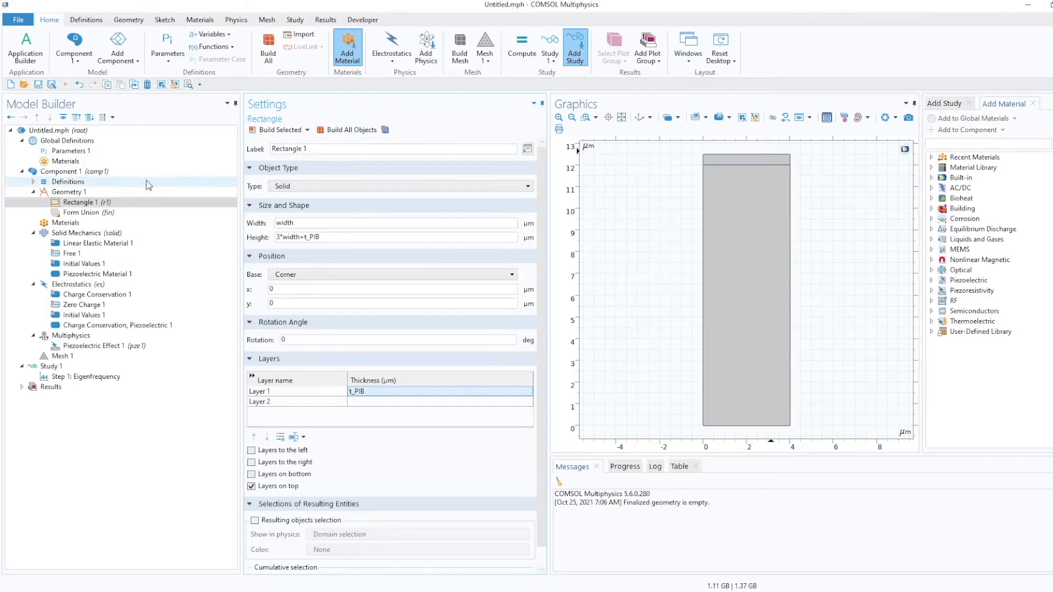
Add a second rectangle labelled IDT with width width/4 and height 0.4*t_PIB.
click(69, 191)
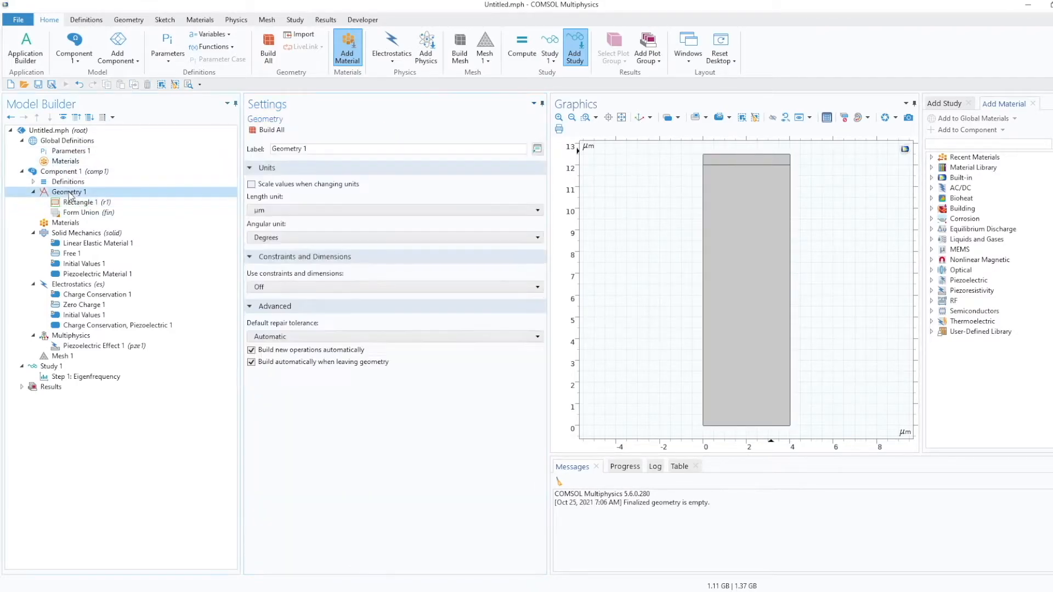
right_click(70, 191)
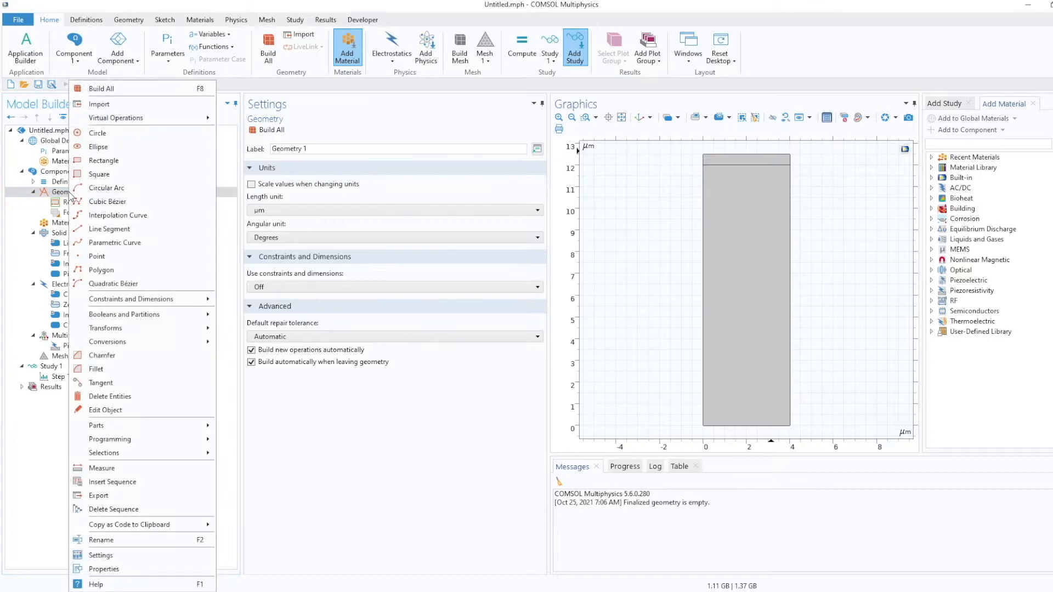
click(112, 160)
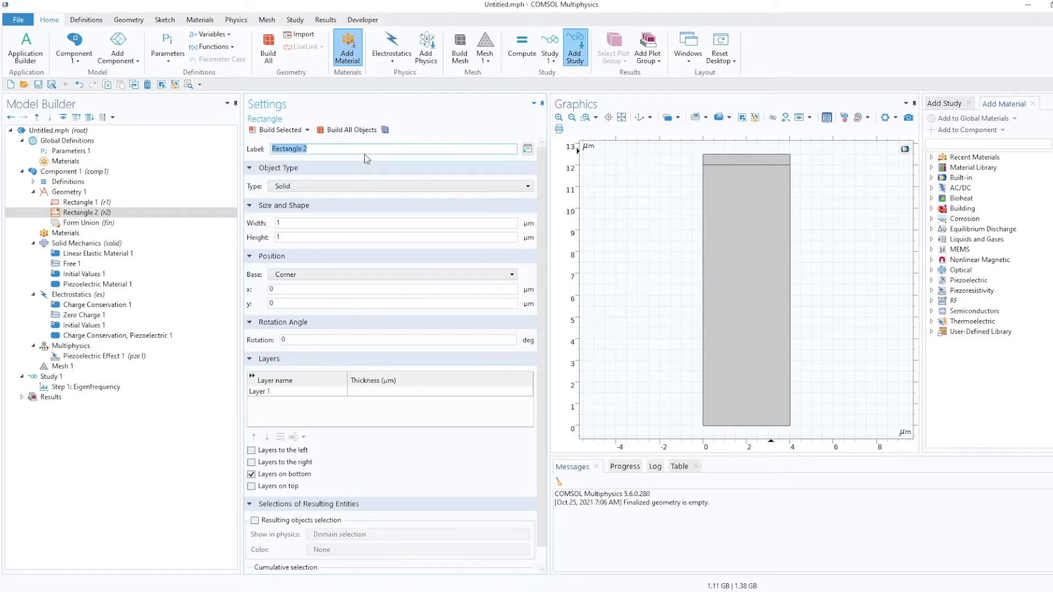
text(IP)
text(DT)
click(421, 220)
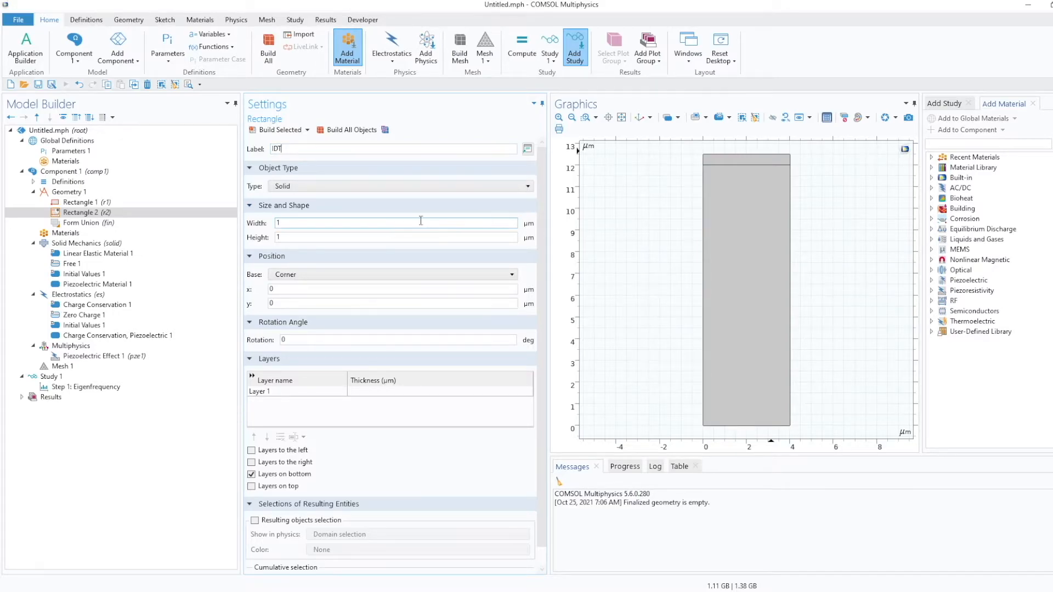
double_click(280, 223)
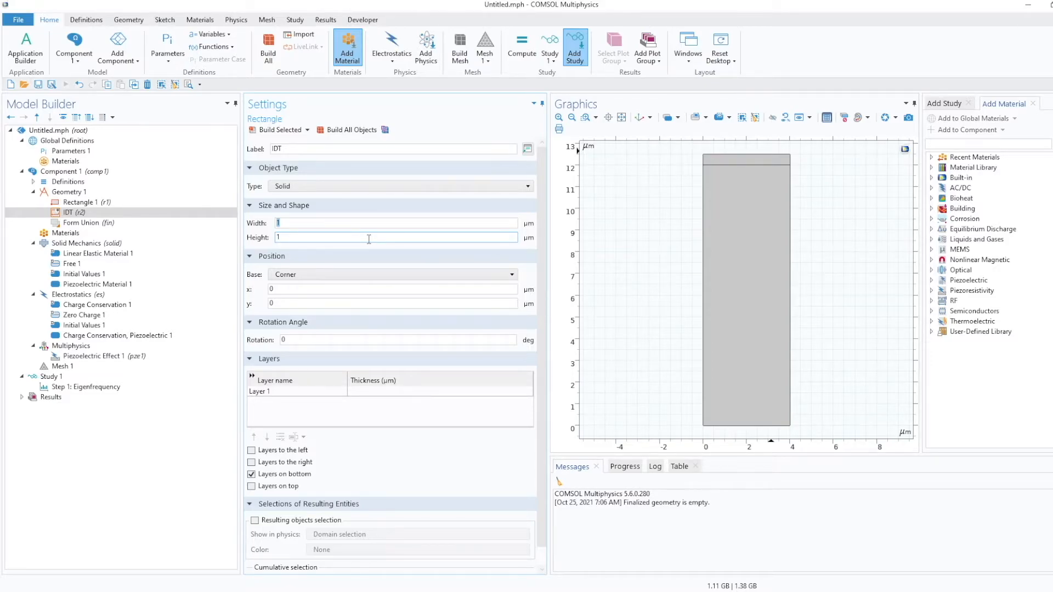
text(width/4)
double_click(289, 237)
text(0.4*t_PIB)
Position the IDT rectangle's corner at x = width/8 and y = 3*width, and build it.
click(275, 289)
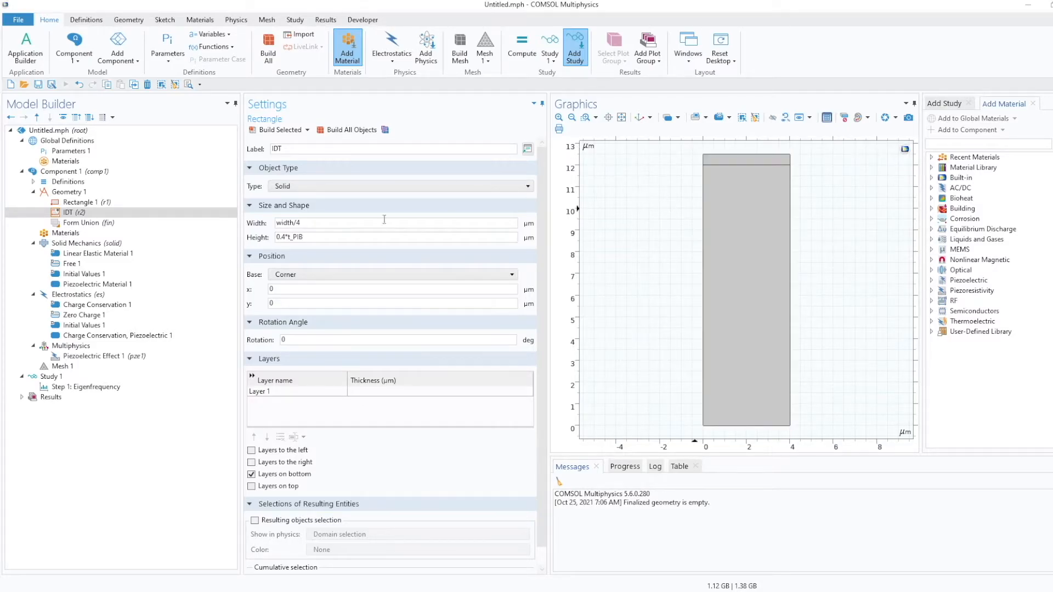
double_click(305, 290)
text(width/8)
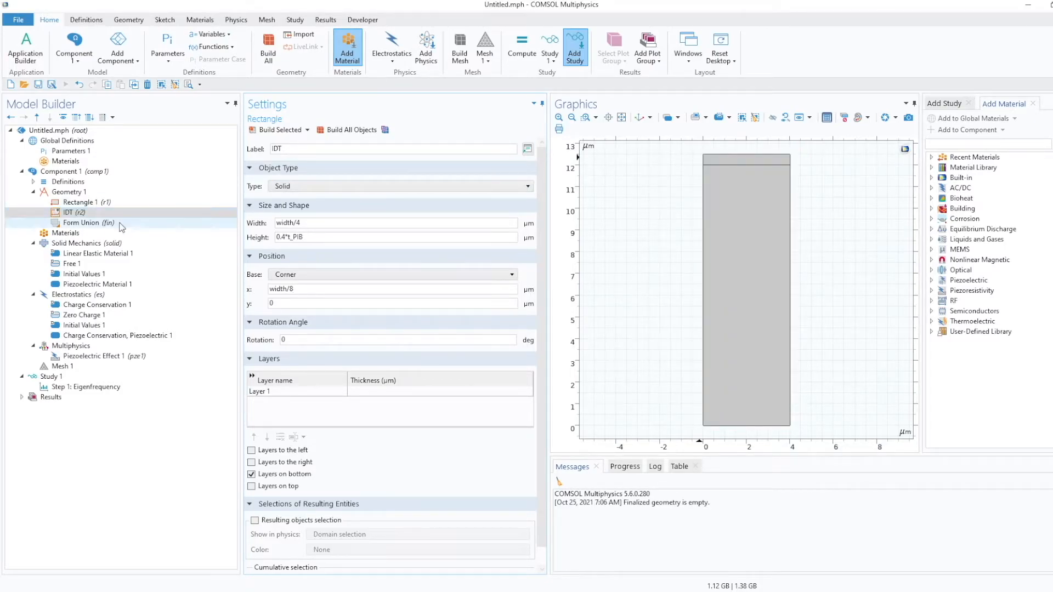
double_click(295, 303)
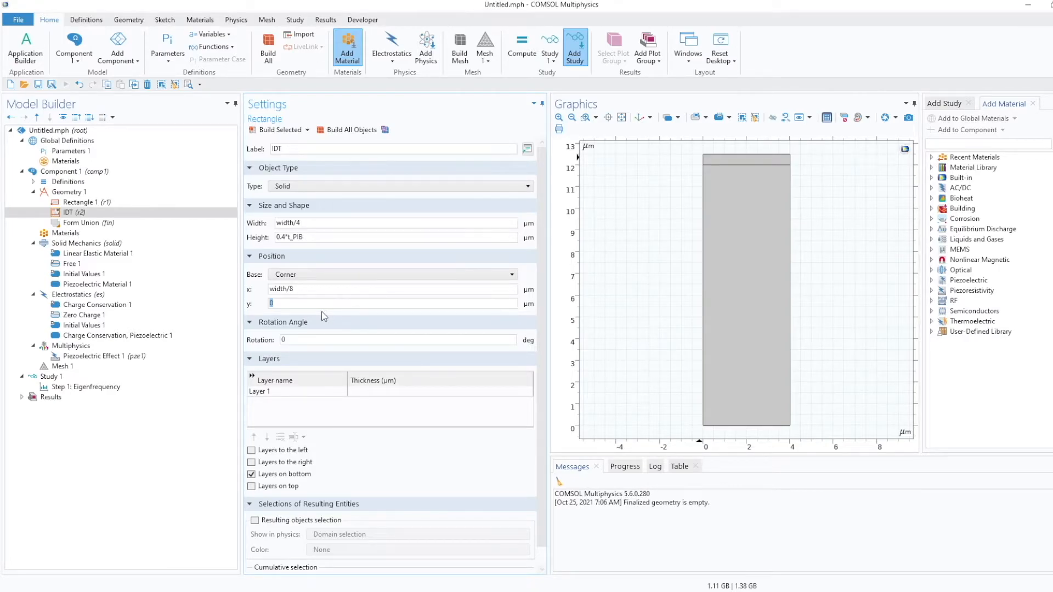
text(3*width)
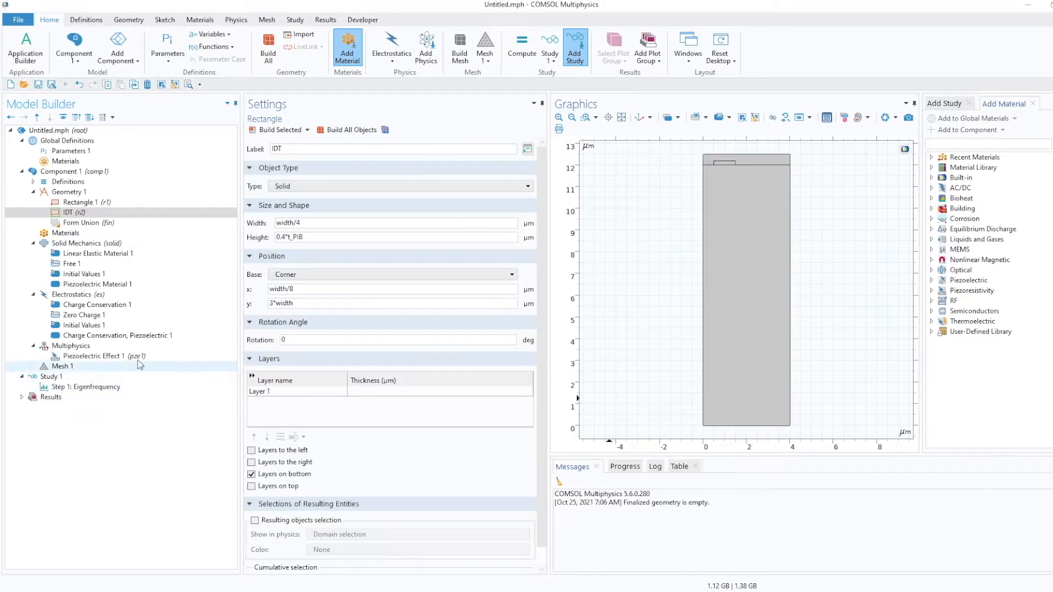
click(67, 213)
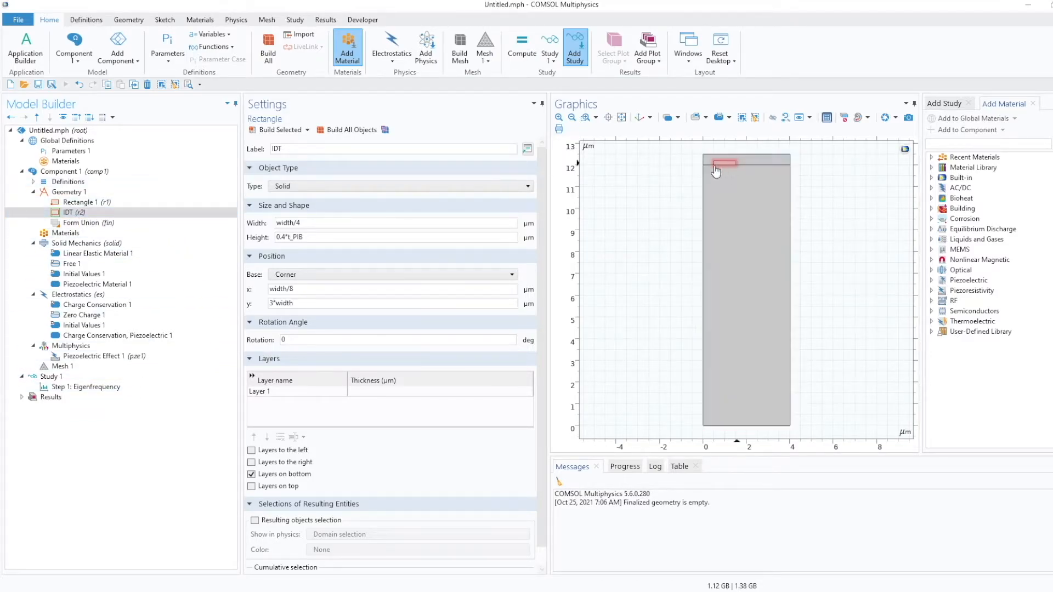
click(71, 214)
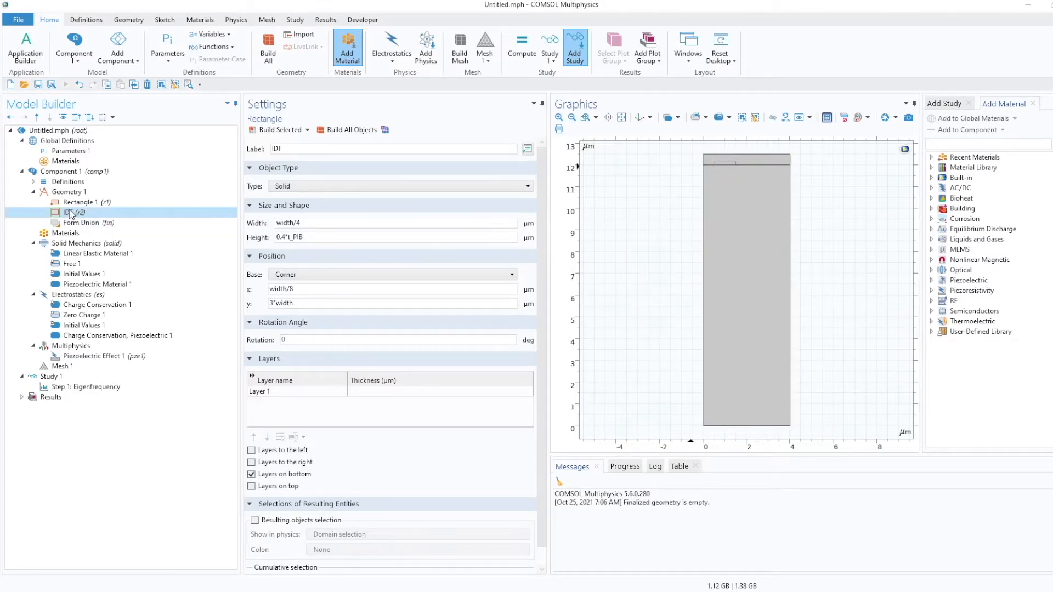
Add a Copy transform to the geometry and choose the IDT rectangle as its input object.
click(74, 193)
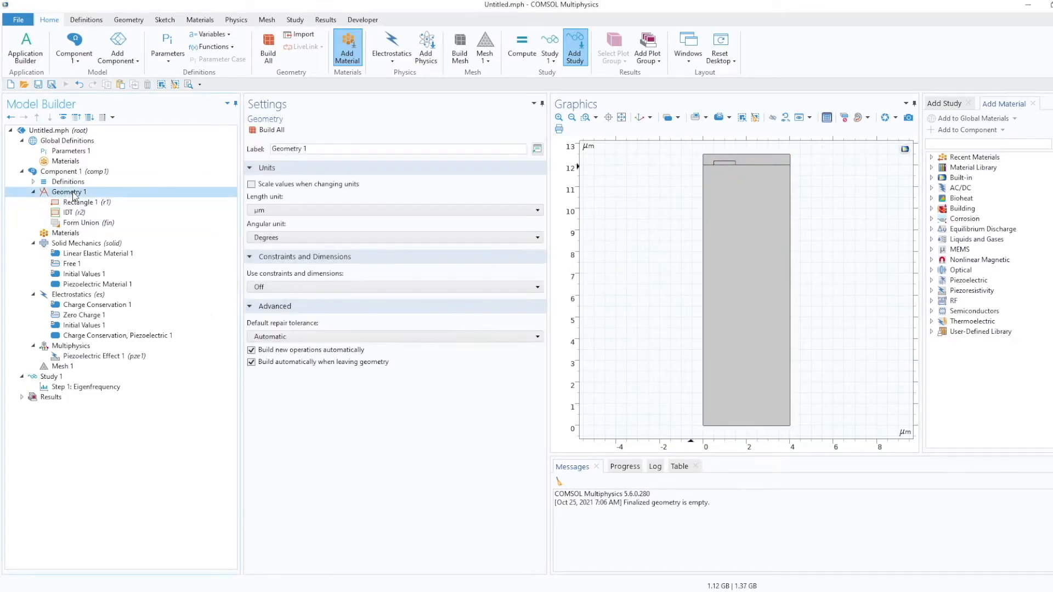
right_click(75, 196)
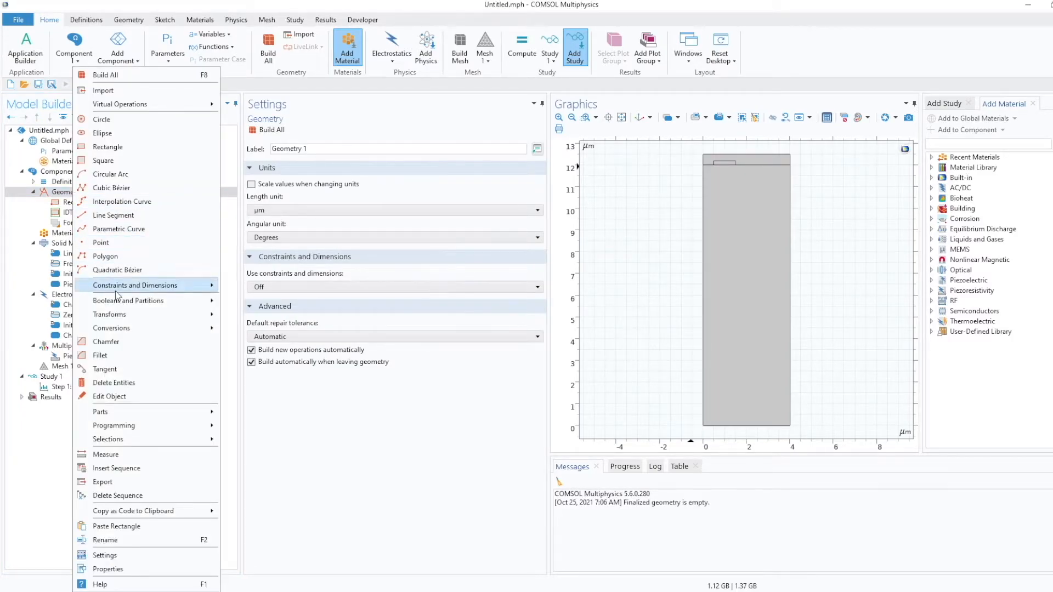
mouse_move(125, 316)
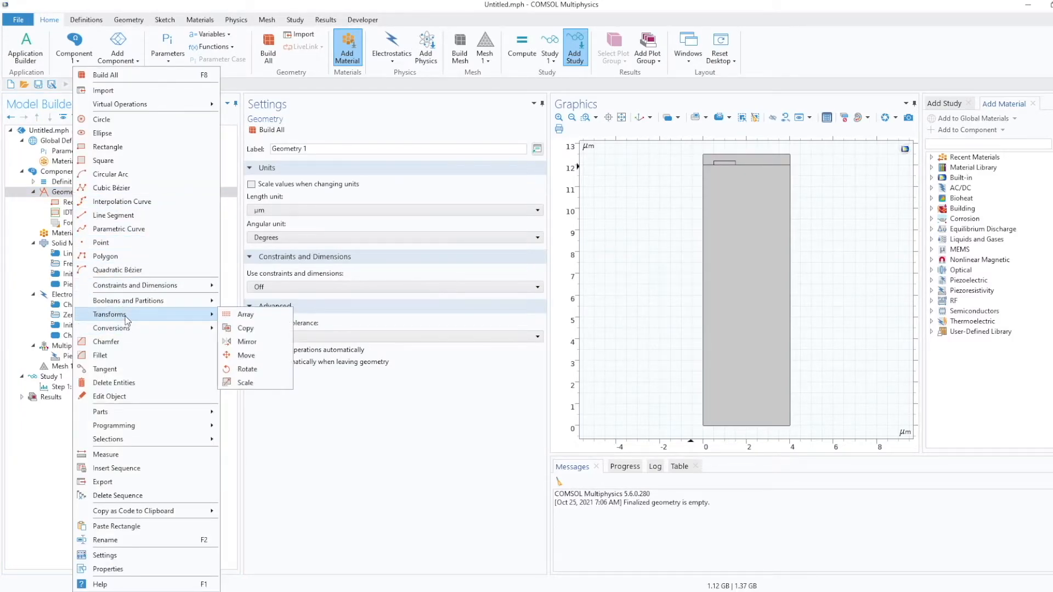
click(245, 329)
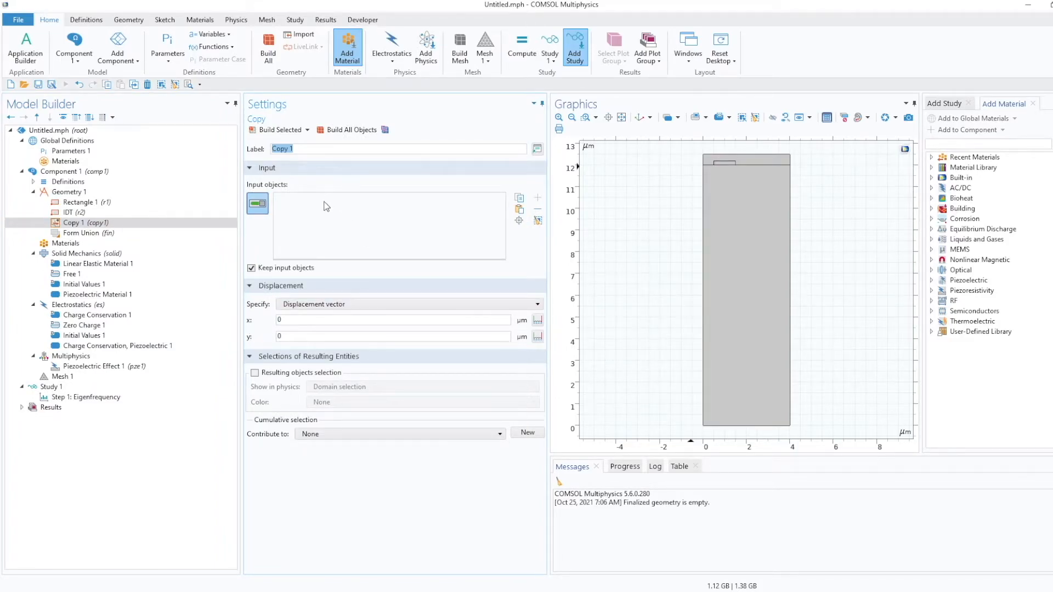
click(84, 212)
click(81, 223)
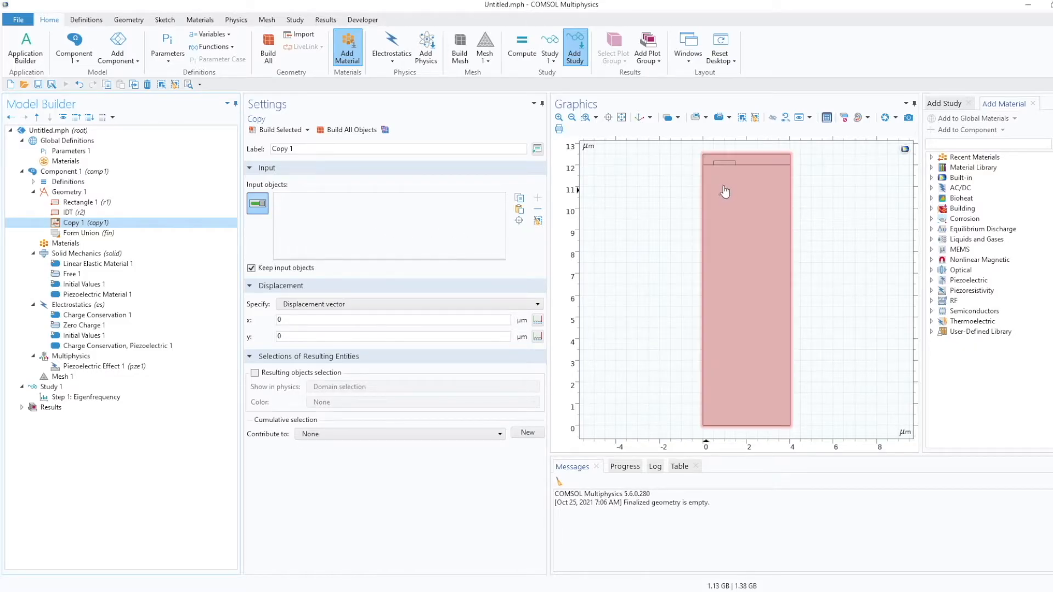
click(730, 165)
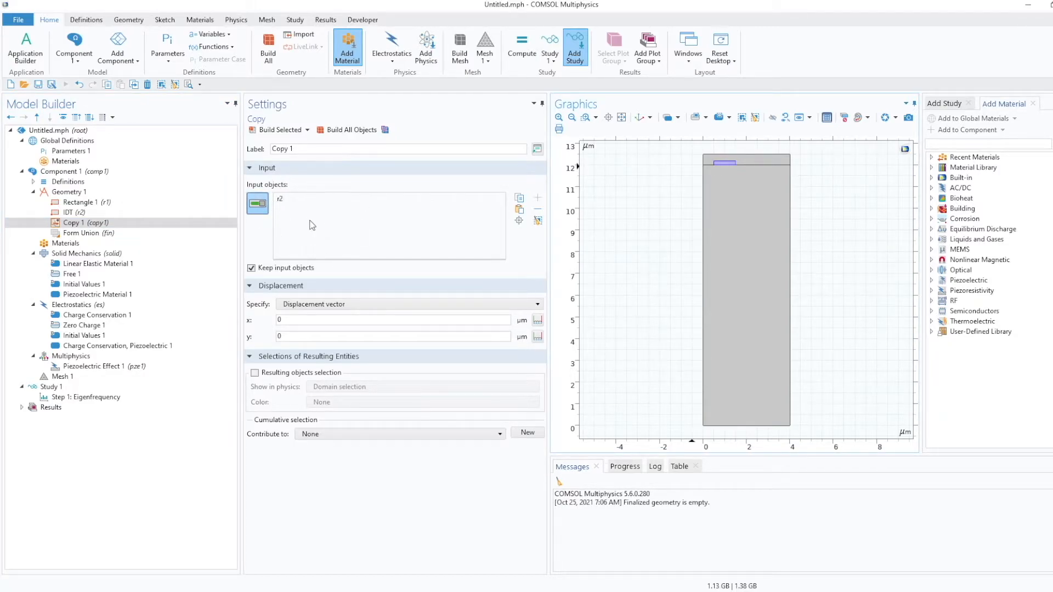
Set the copy's displacement to x = width/2 and y = 3*width, and build it.
click(297, 336)
text(3*width)
key(shift+Tab)
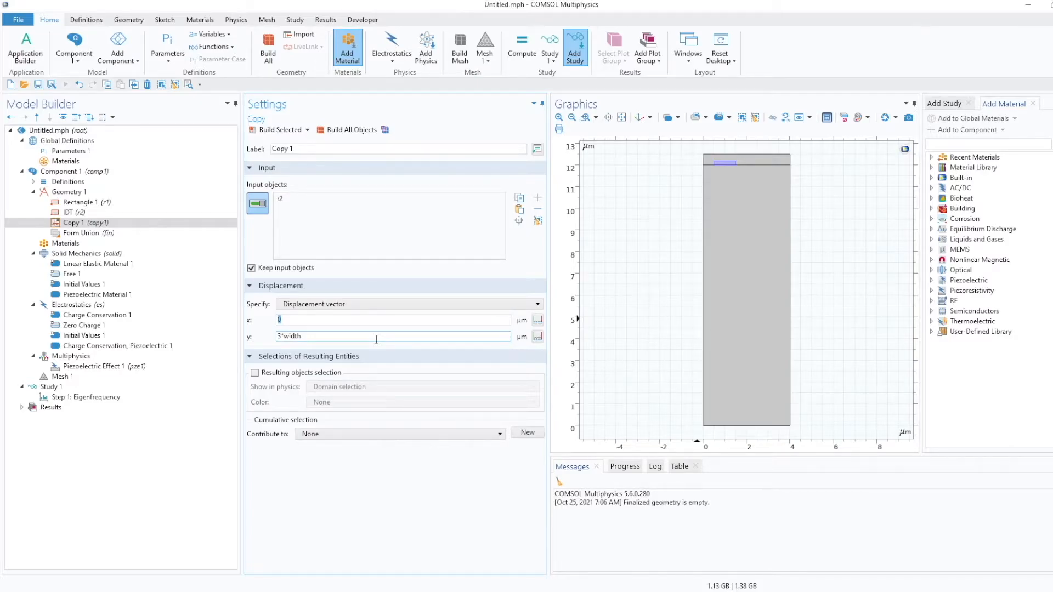
text(width/2)
click(340, 137)
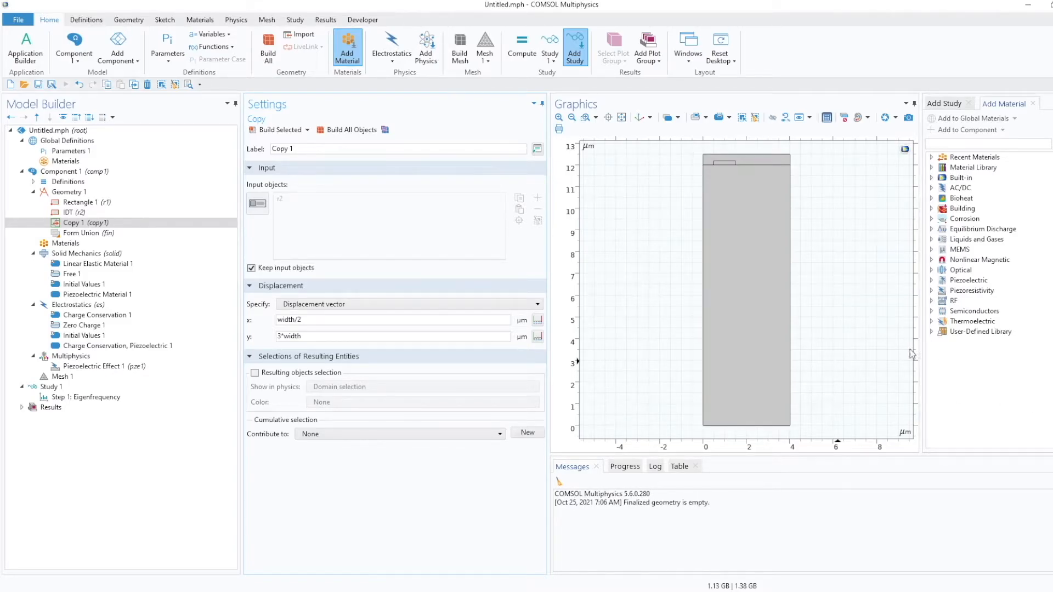
Set the copy's y displacement to 0, rebuild it, and zoom to the geometry extents.
click(389, 333)
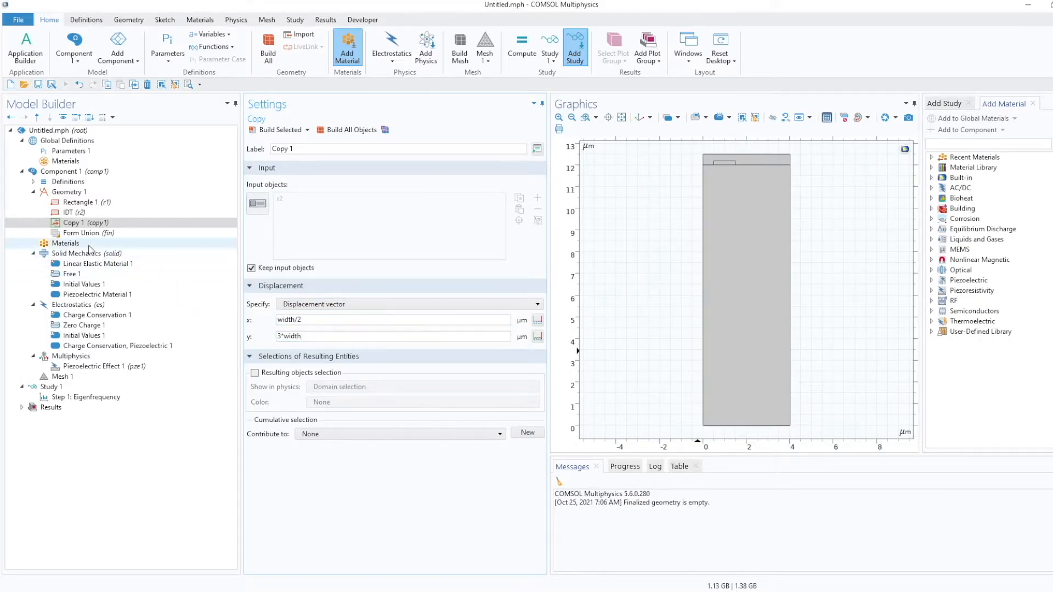
click(75, 214)
click(77, 220)
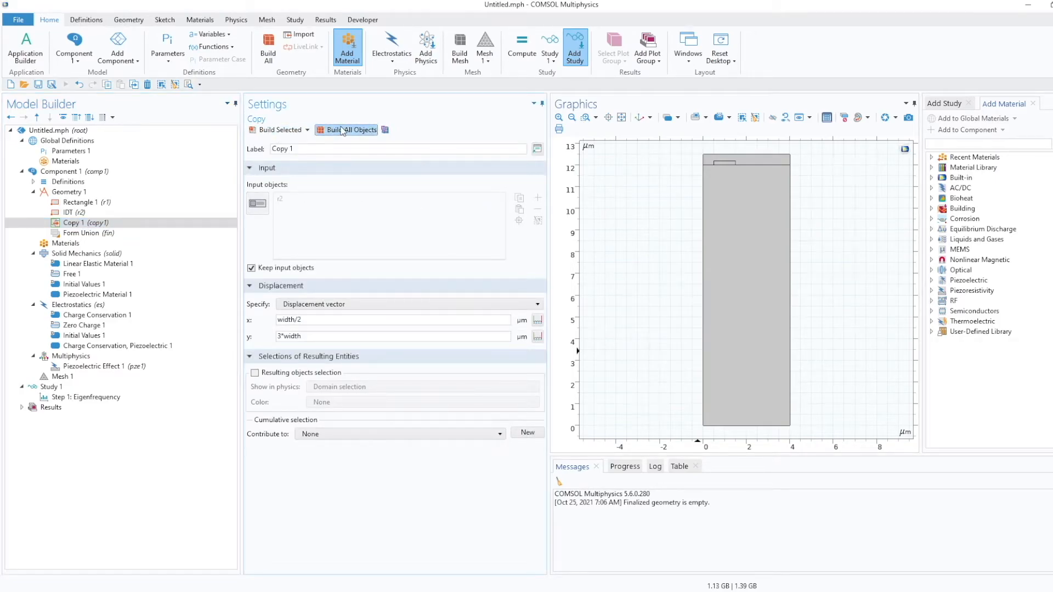
click(622, 118)
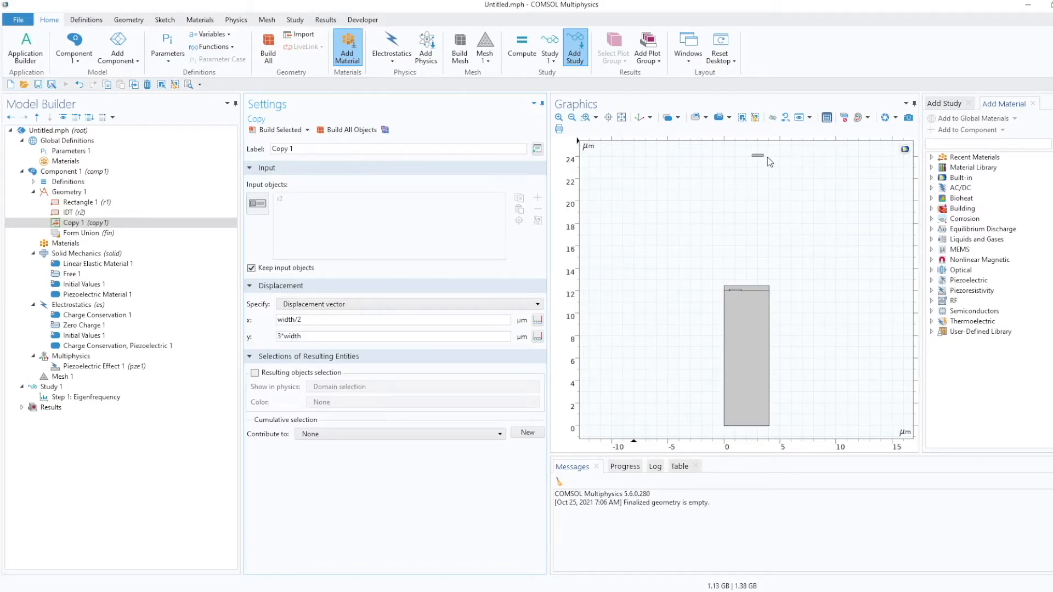
click(324, 337)
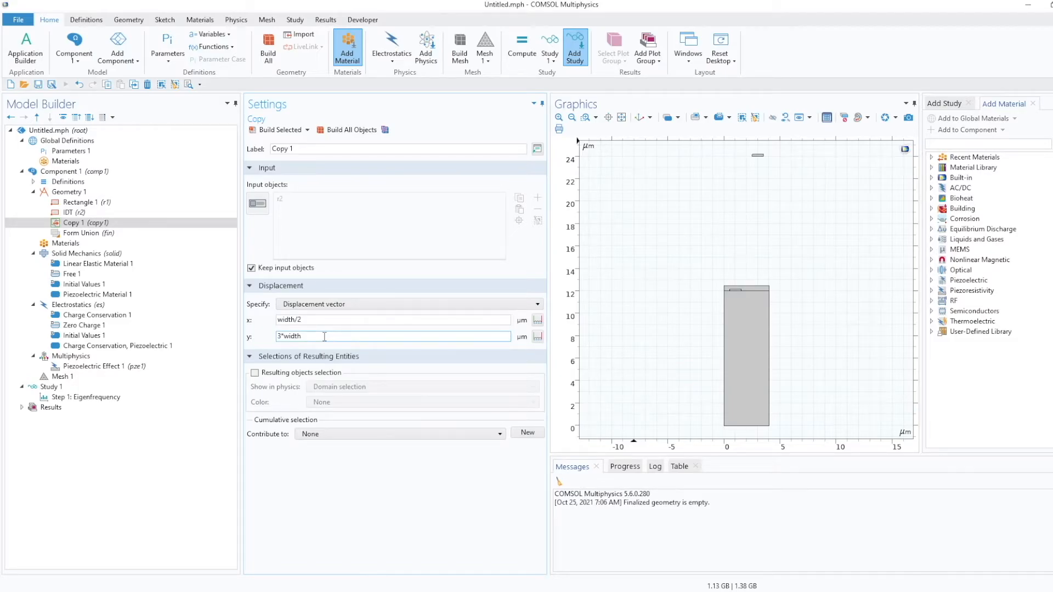
drag(324, 337, 264, 334)
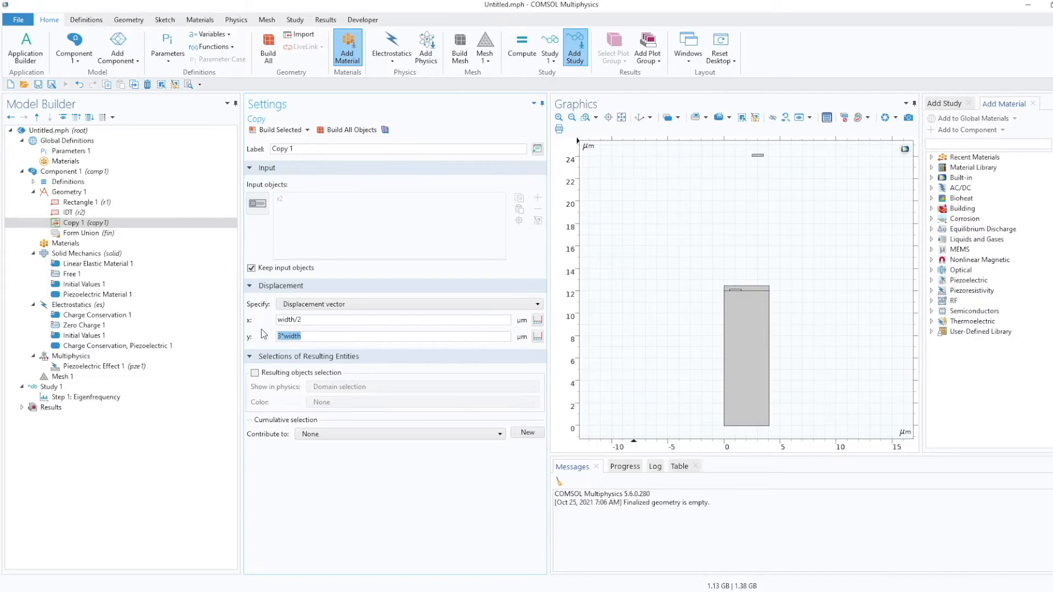
text(0)
click(339, 130)
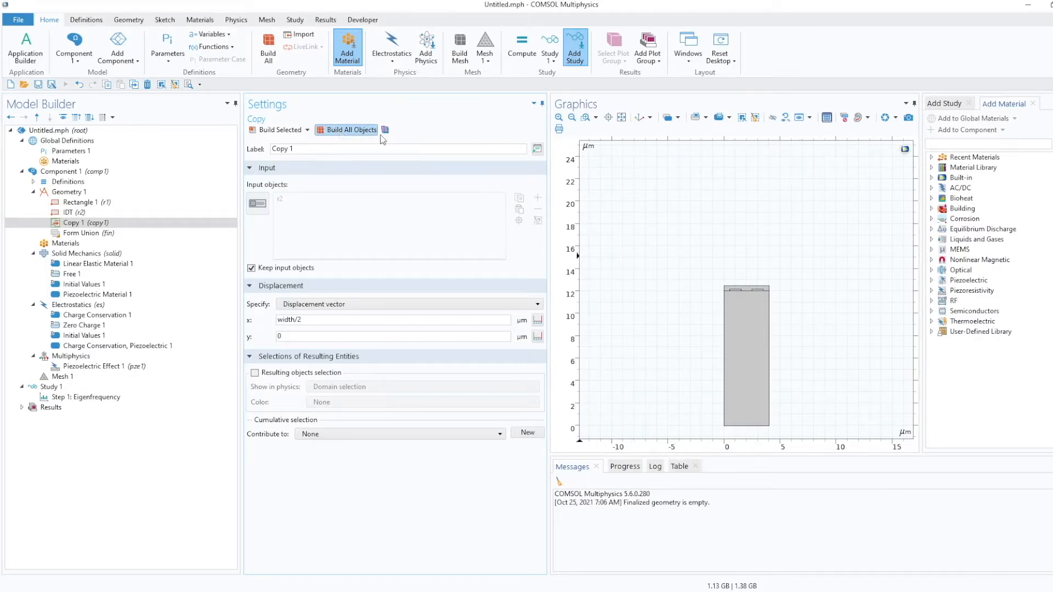
click(621, 118)
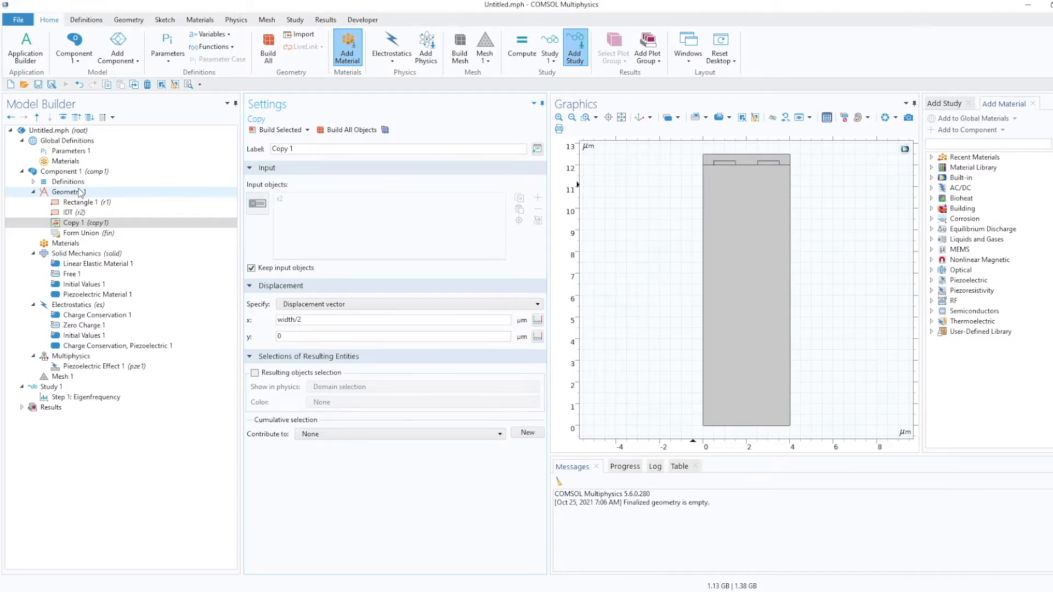
Restrict Piezoelectric Material 1 to the LiNbO3 substrate domain only.
click(72, 222)
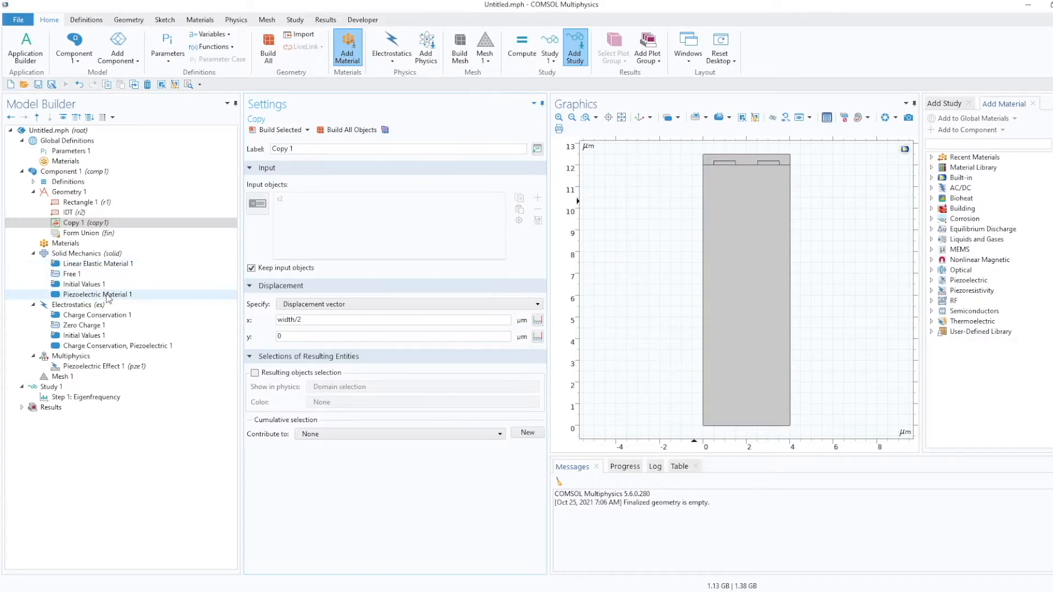
click(107, 296)
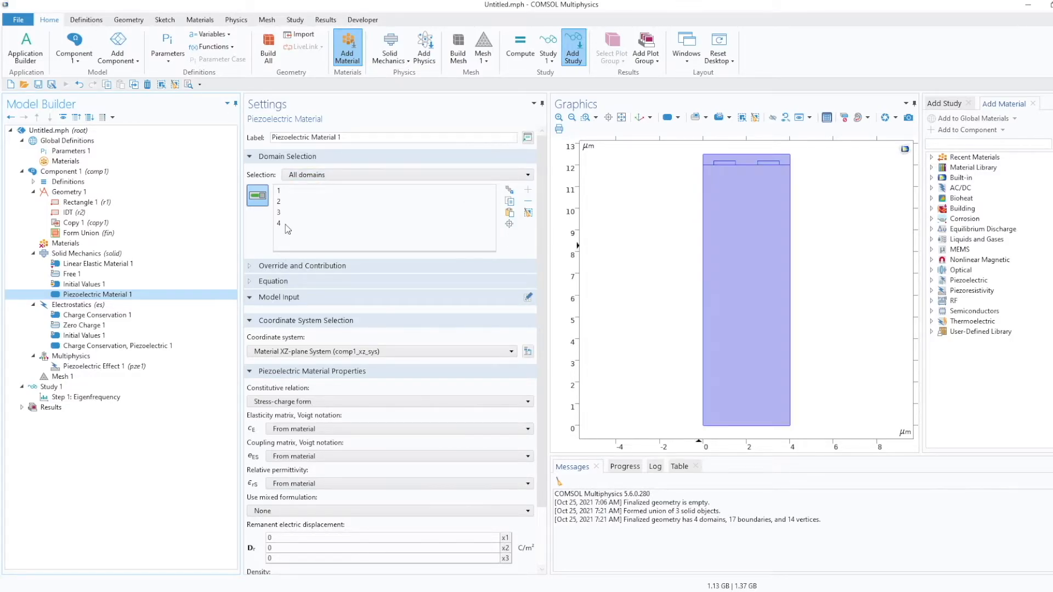
click(739, 256)
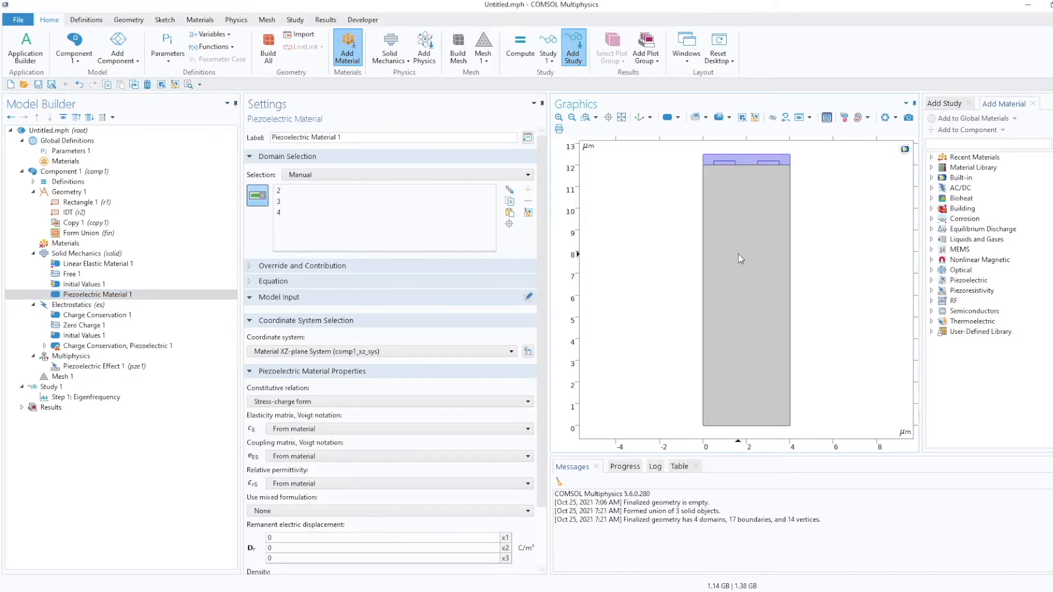
click(739, 253)
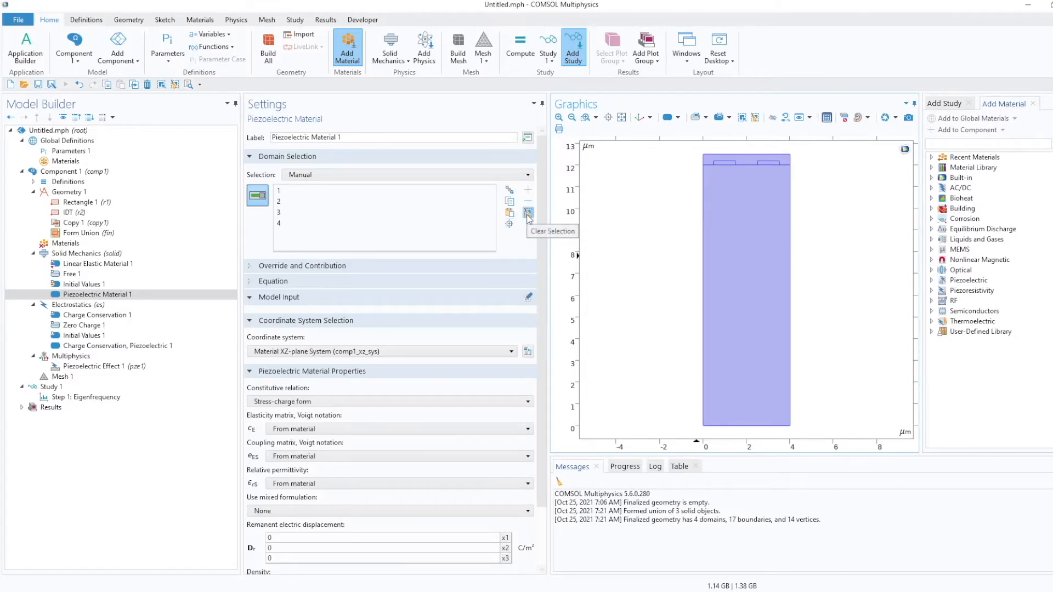
click(528, 212)
click(714, 256)
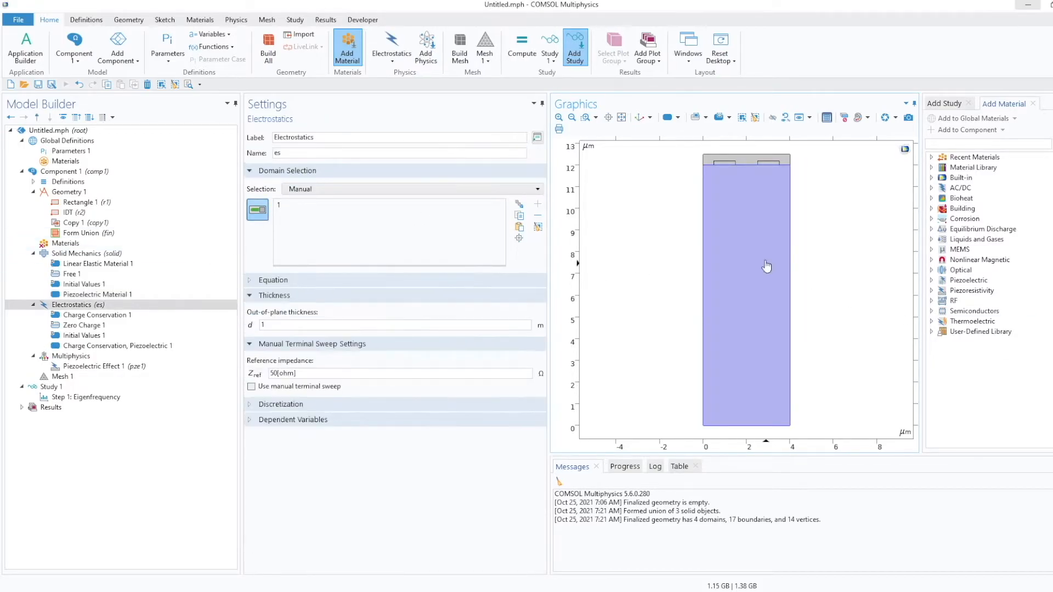
Add the PIB layer domain to the Electrostatics domain selection and inspect Charge Conservation 1's domains.
click(742, 160)
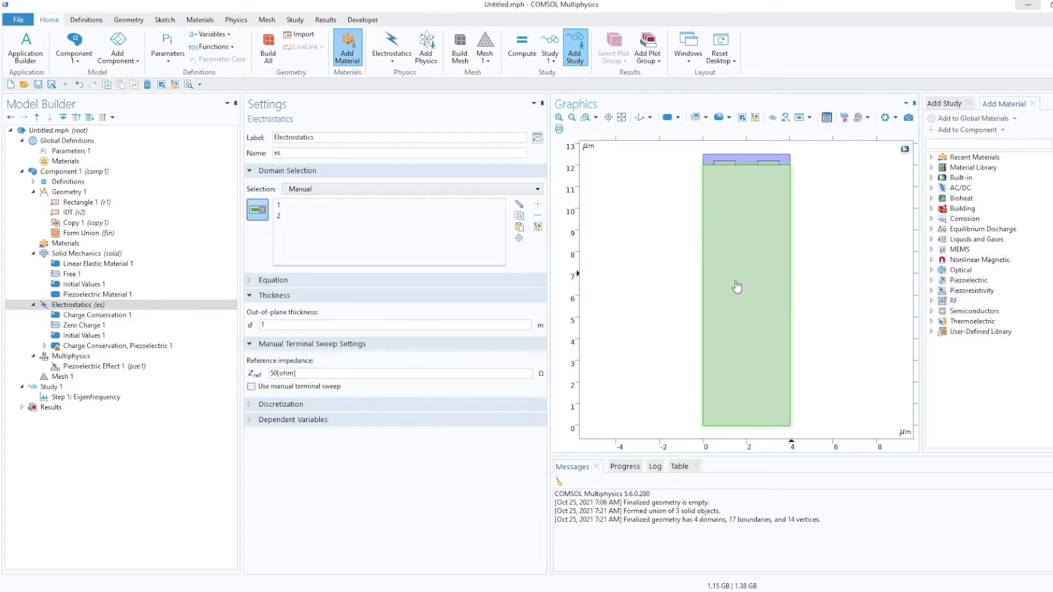
click(109, 318)
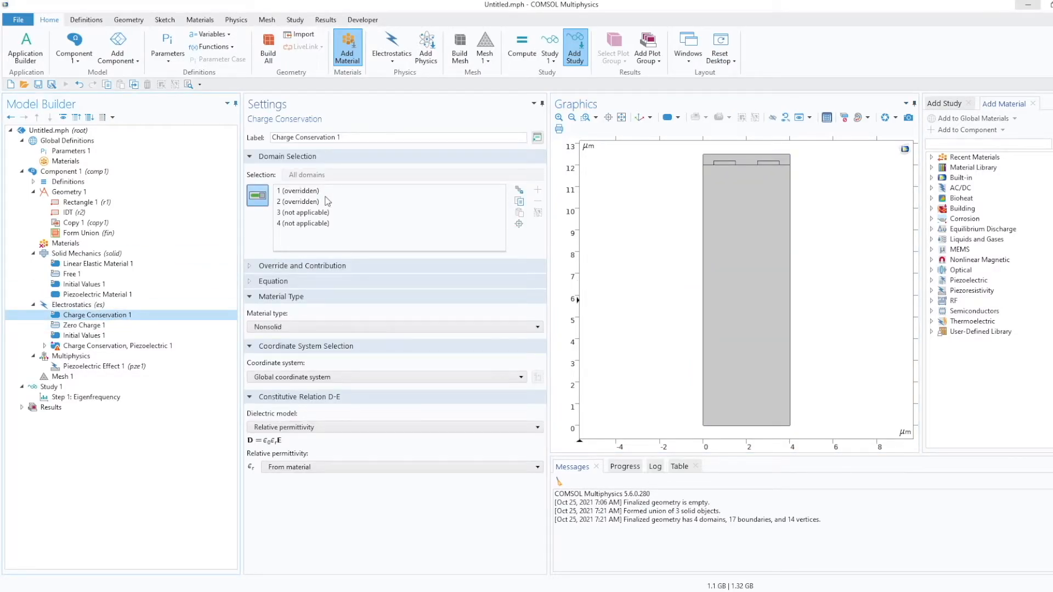
click(299, 190)
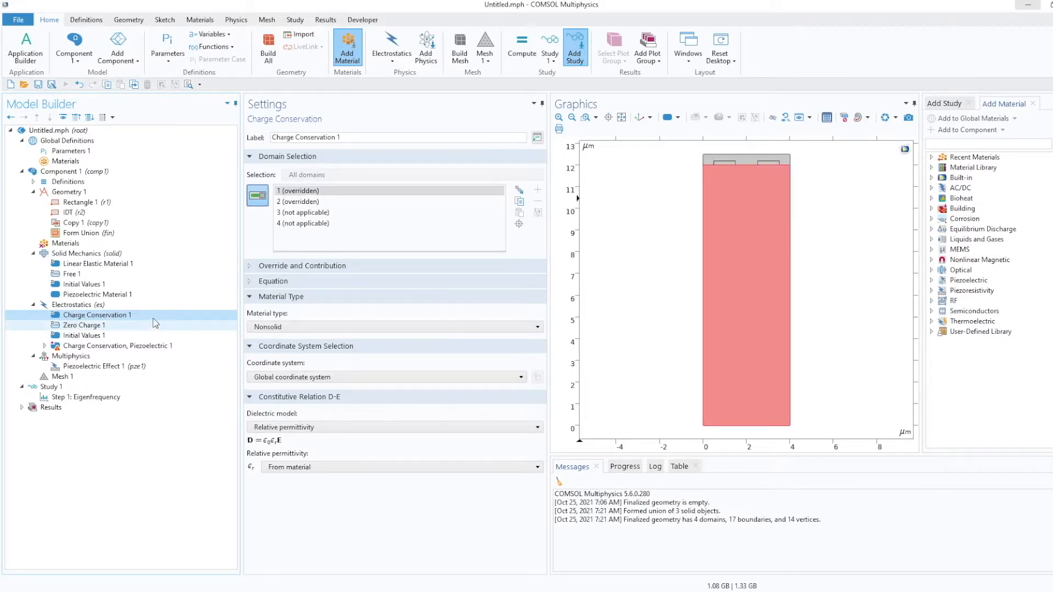
Limit Charge Conservation, Piezoelectric 1 to the substrate domain by removing domains 2 to 4.
click(113, 346)
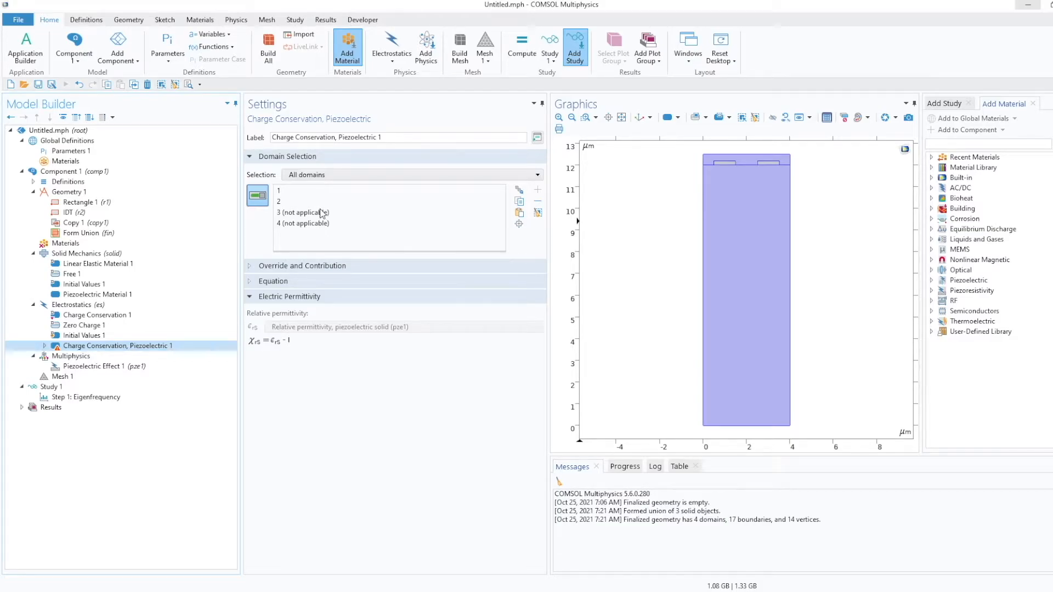
click(282, 192)
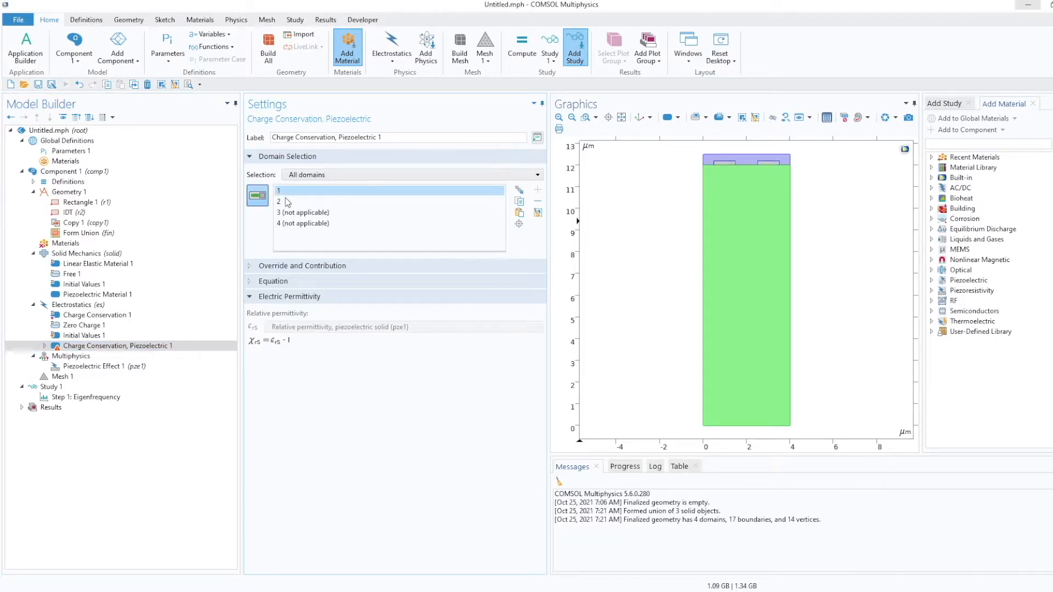
click(289, 204)
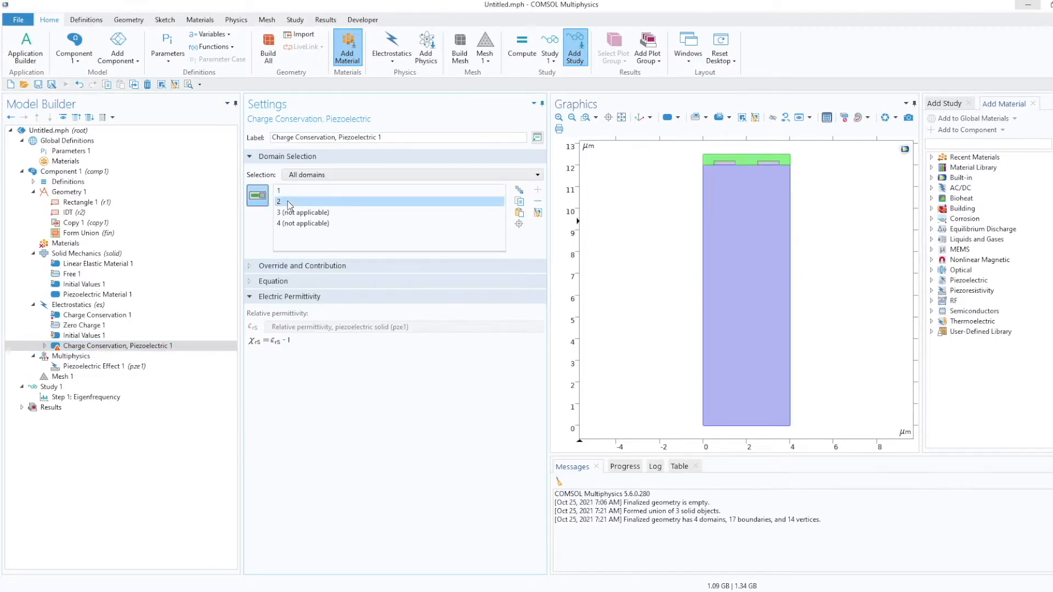
key(shift+Down)
key(shift+Down)
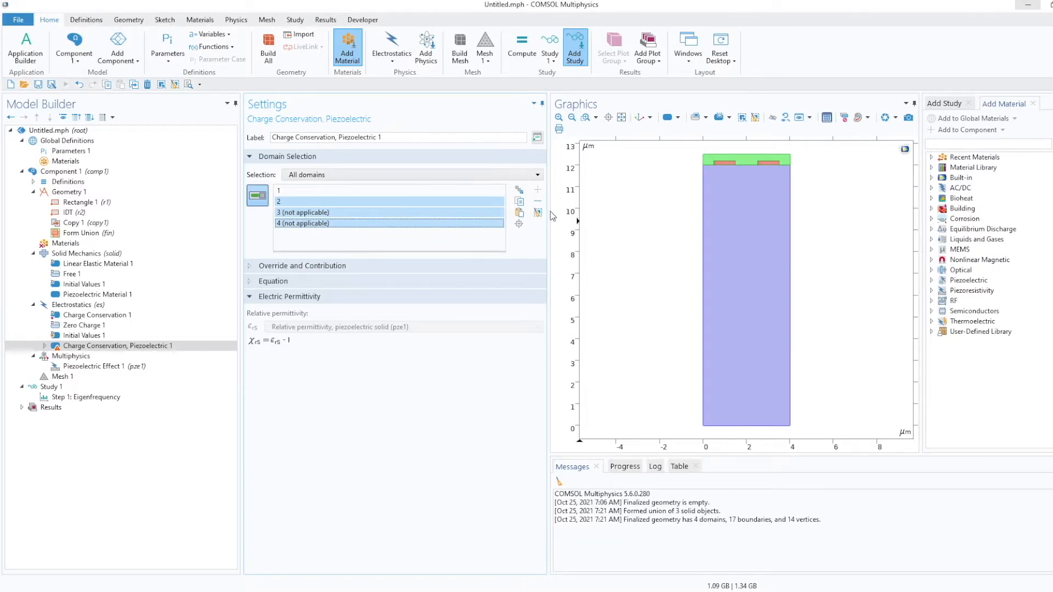
click(538, 202)
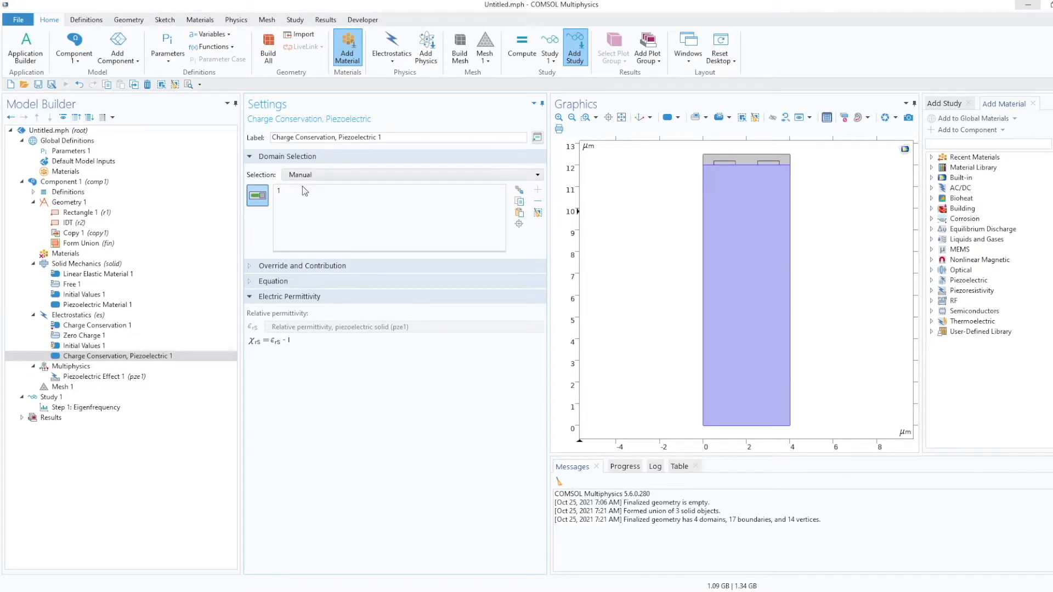
Add a blank material under the component's Materials.
click(107, 348)
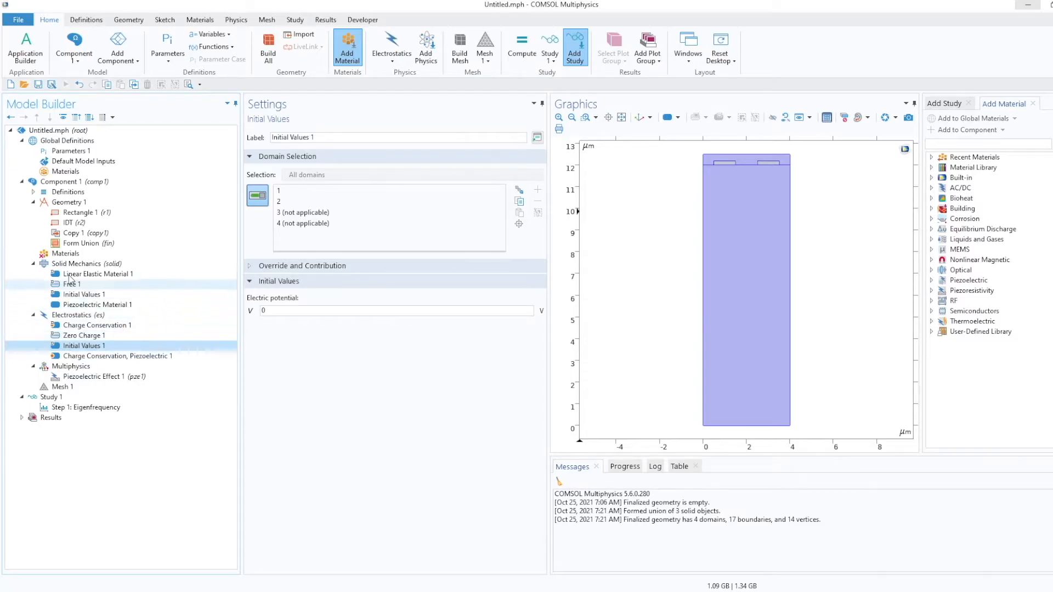
click(61, 254)
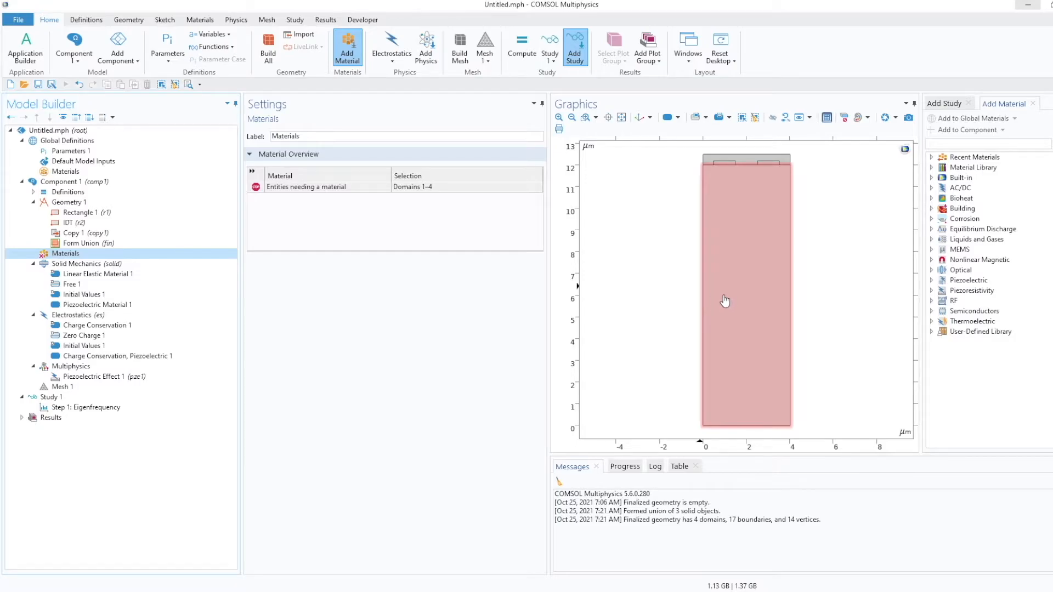
right_click(64, 257)
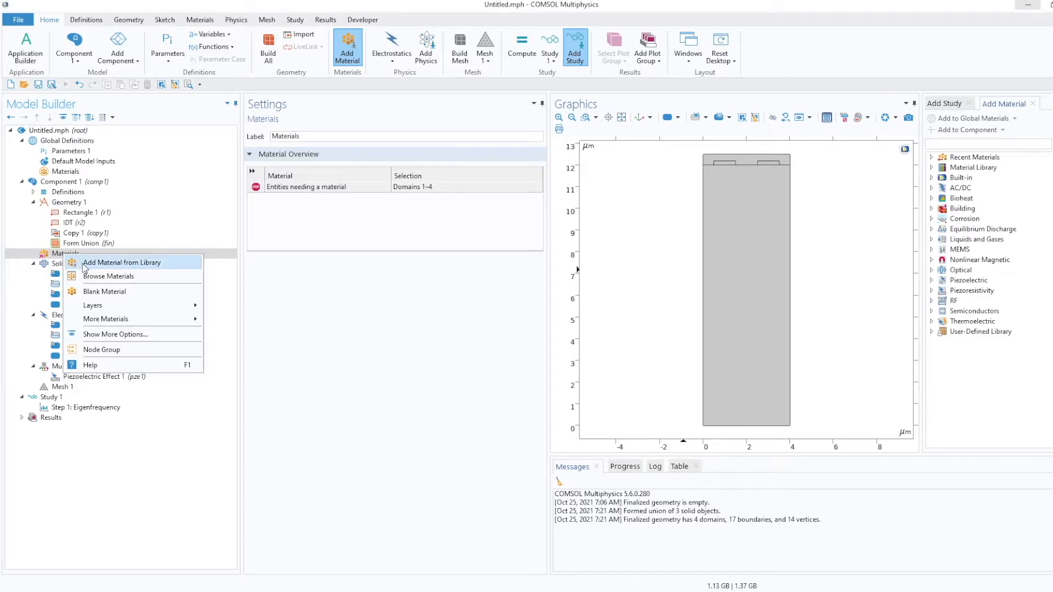
click(104, 292)
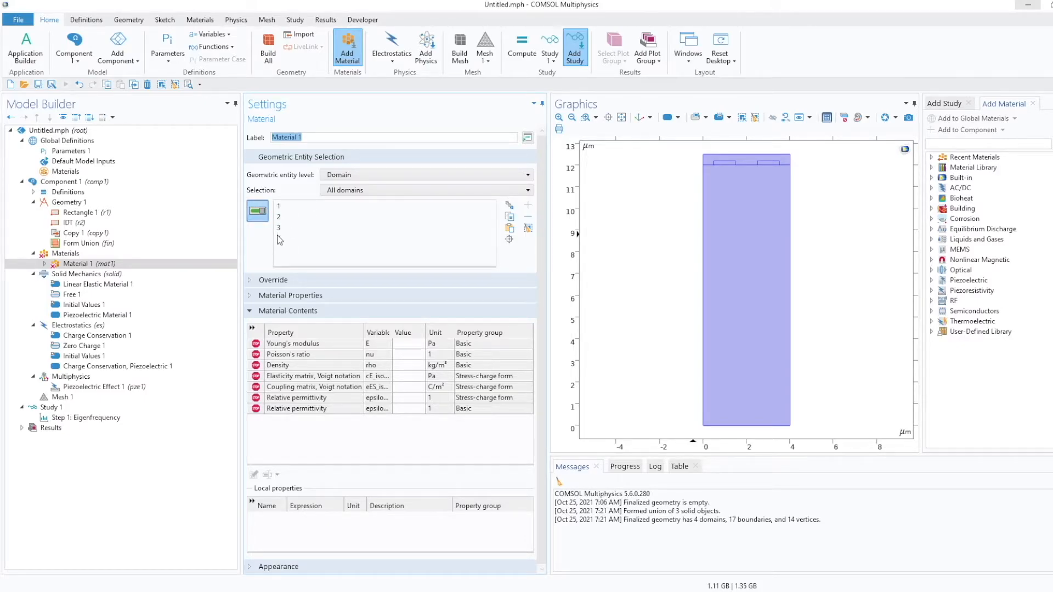
Restrict Material 1 to the LiNbO3 substrate domain by removing domains 2 to 4 and selecting domain 1.
click(282, 240)
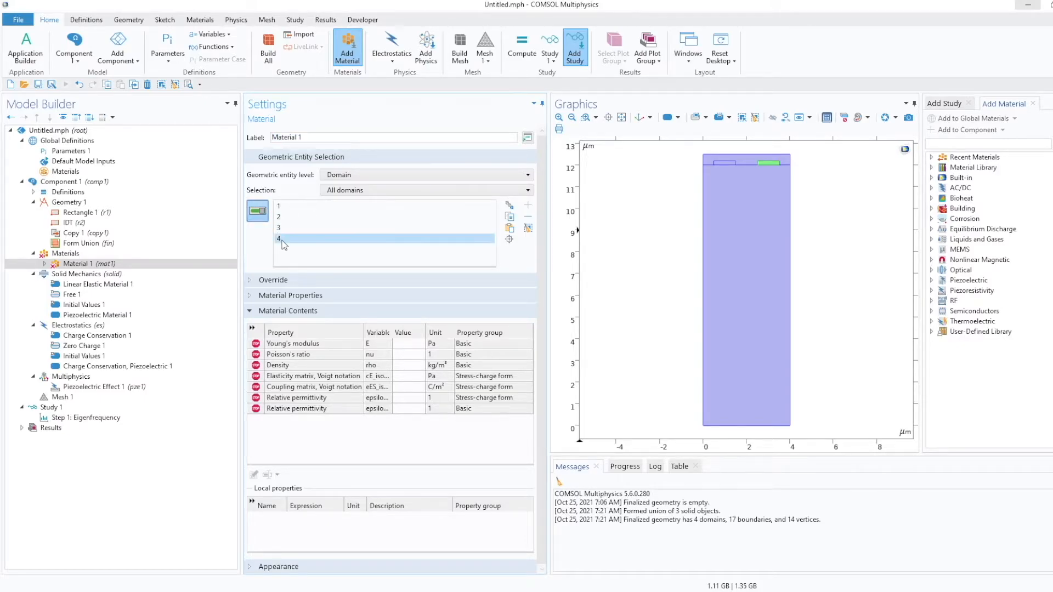
click(289, 206)
click(285, 218)
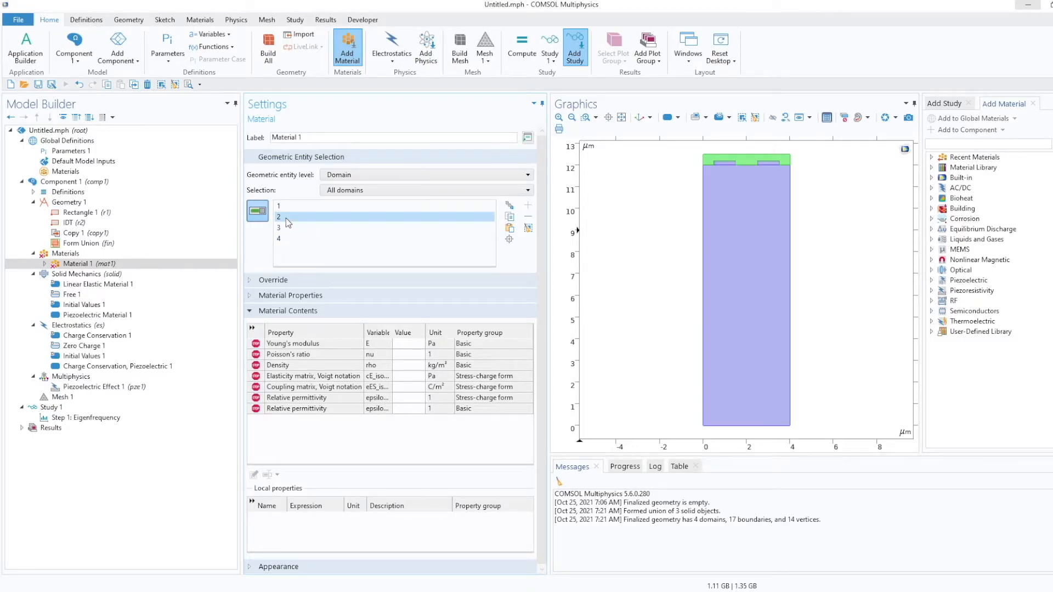
key(shift+Down)
key(shift+Down)
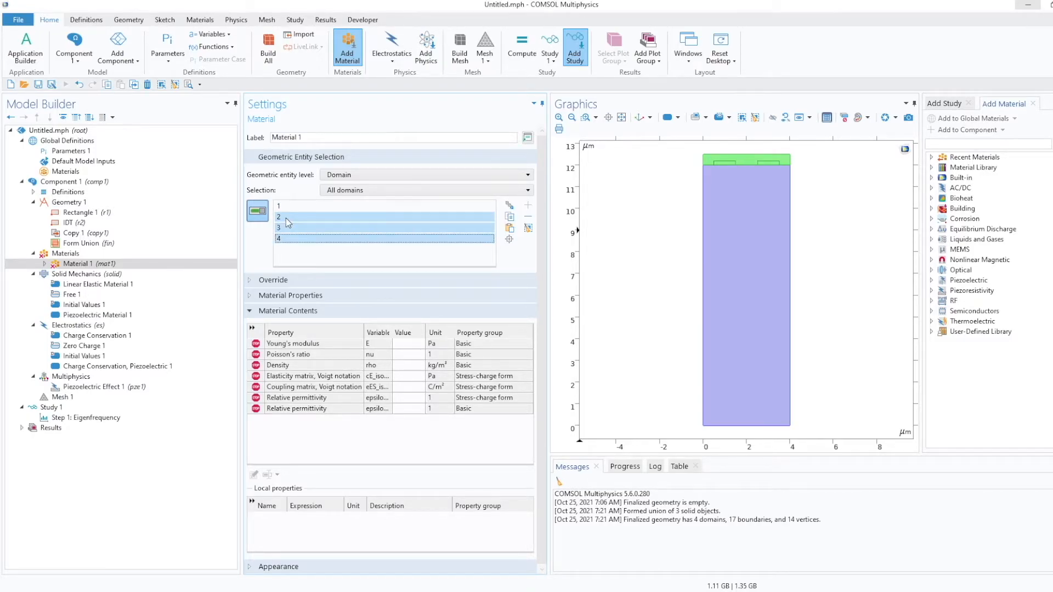
click(528, 228)
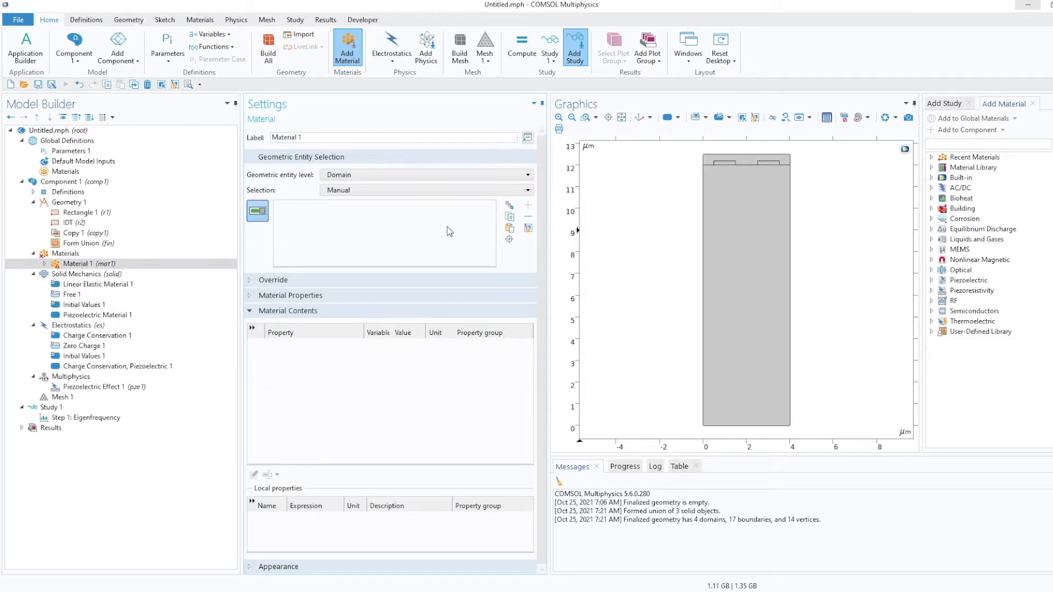
click(734, 251)
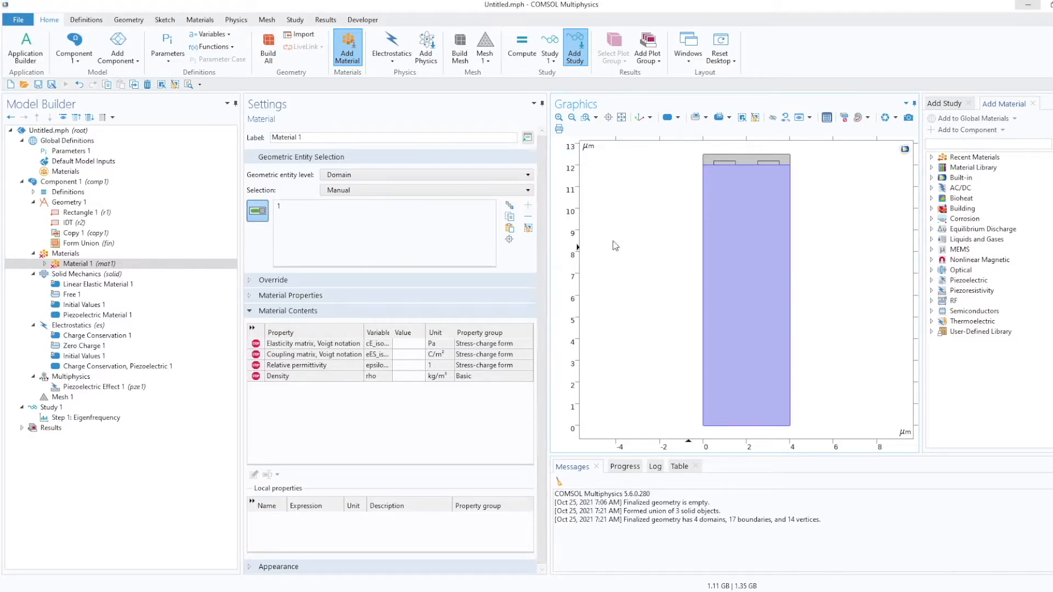
Rename Material 1 to LiNbO3.
drag(313, 141, 247, 143)
text(LiNbO3)
Paste the elasticity matrix and coupling matrix values from the notepad into LiNbO3's Voigt-notation properties.
key(alt+Tab)
drag(489, 133, 1052, 112)
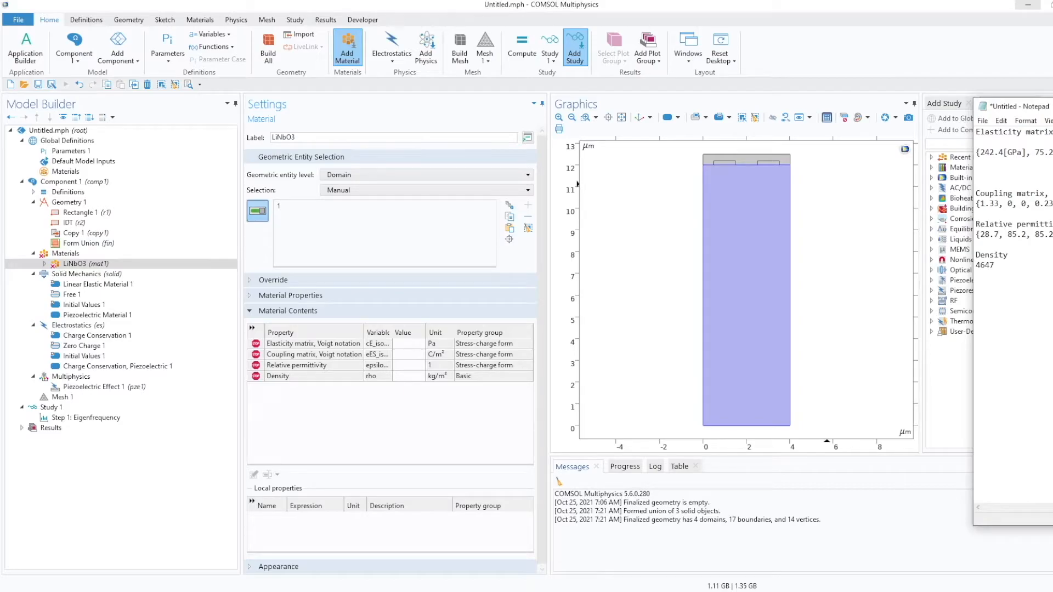
drag(1015, 105, 305, 135)
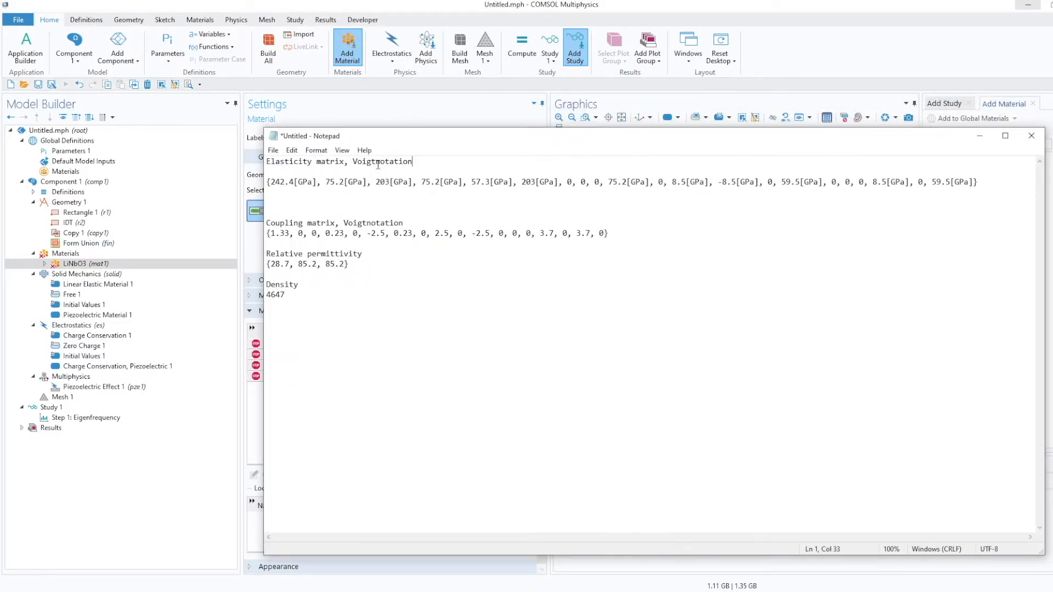
click(376, 161)
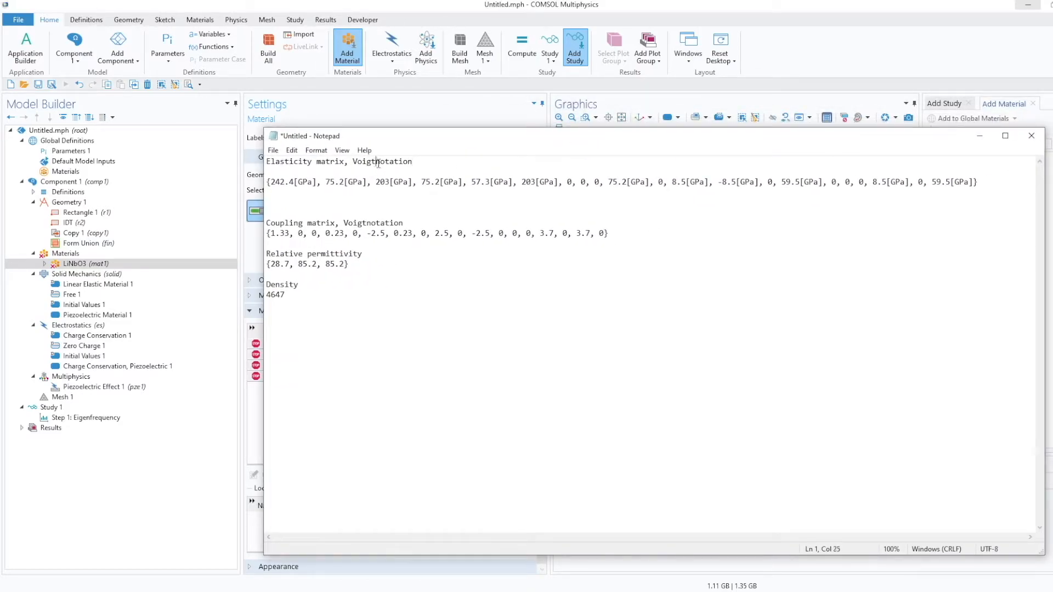
click(366, 223)
drag(484, 142, 432, 142)
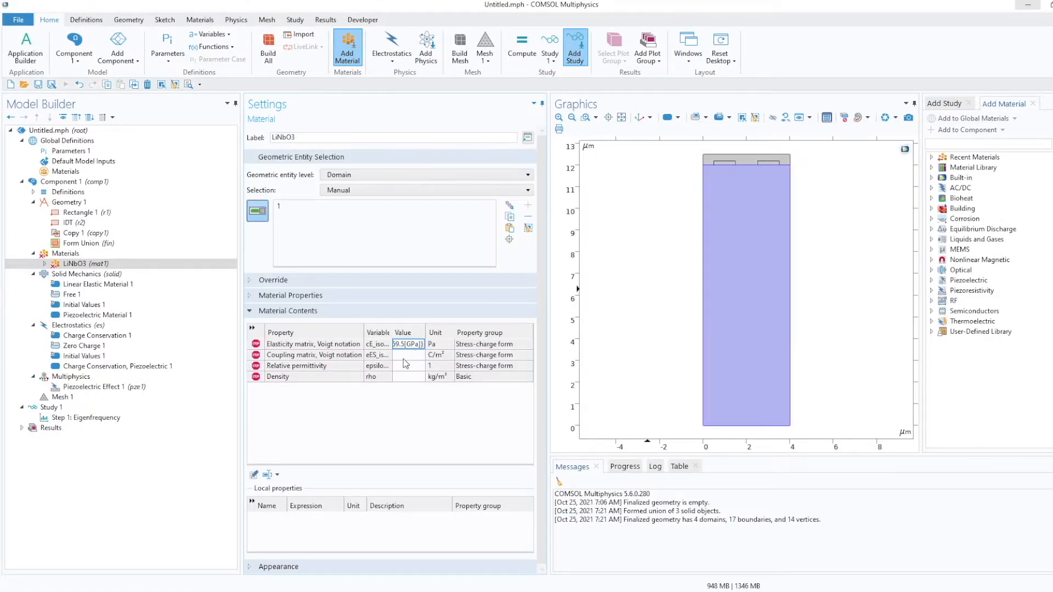
click(406, 355)
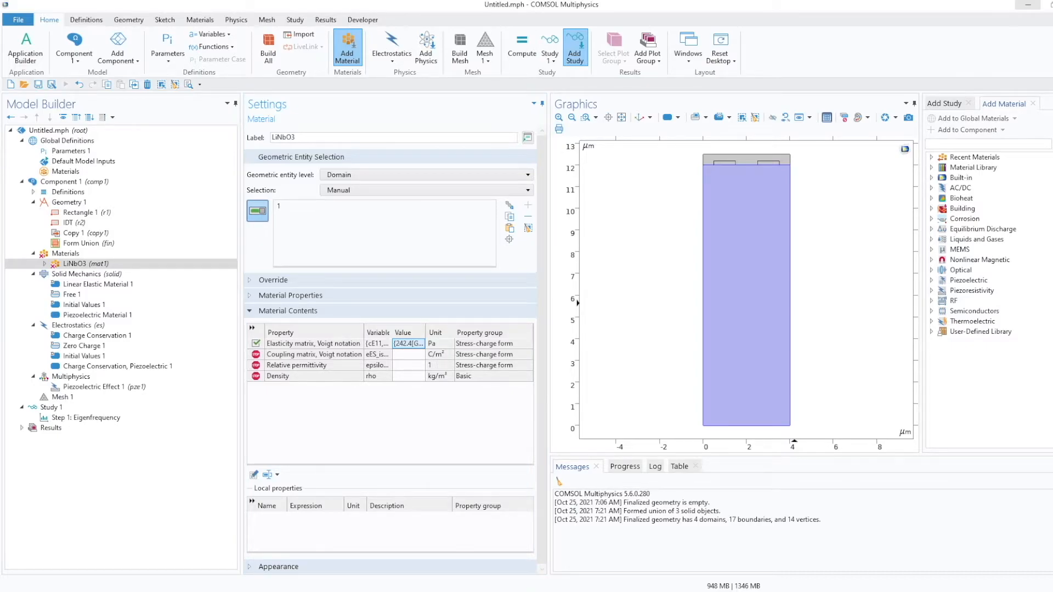
click(405, 355)
key(ctrl+v)
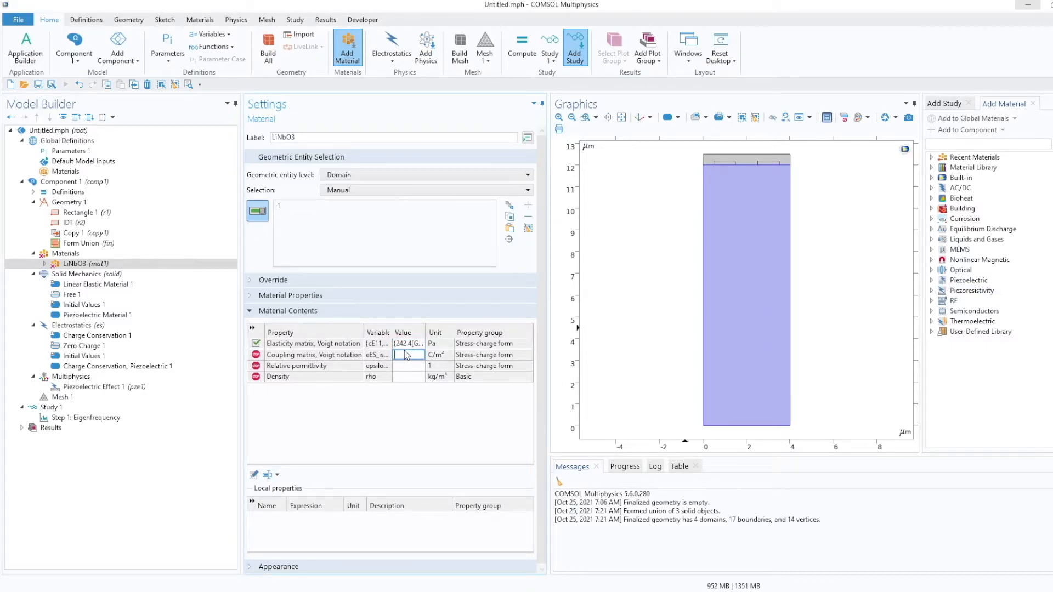
Paste the relative permittivity {28.7, 85.2, 85.2} into LiNbO3's material contents.
click(401, 365)
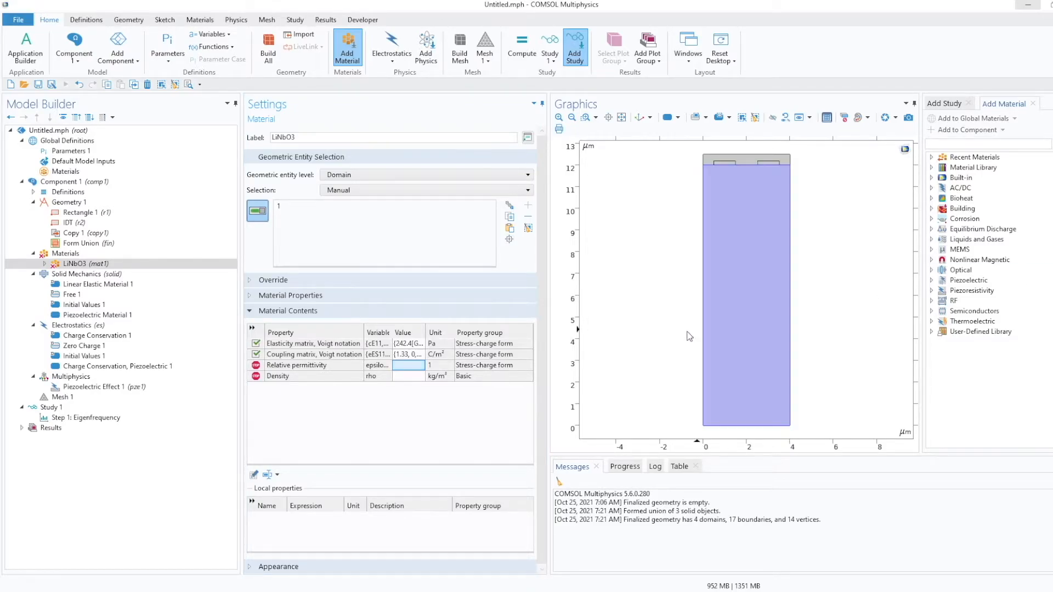
click(421, 365)
key(ctrl+v)
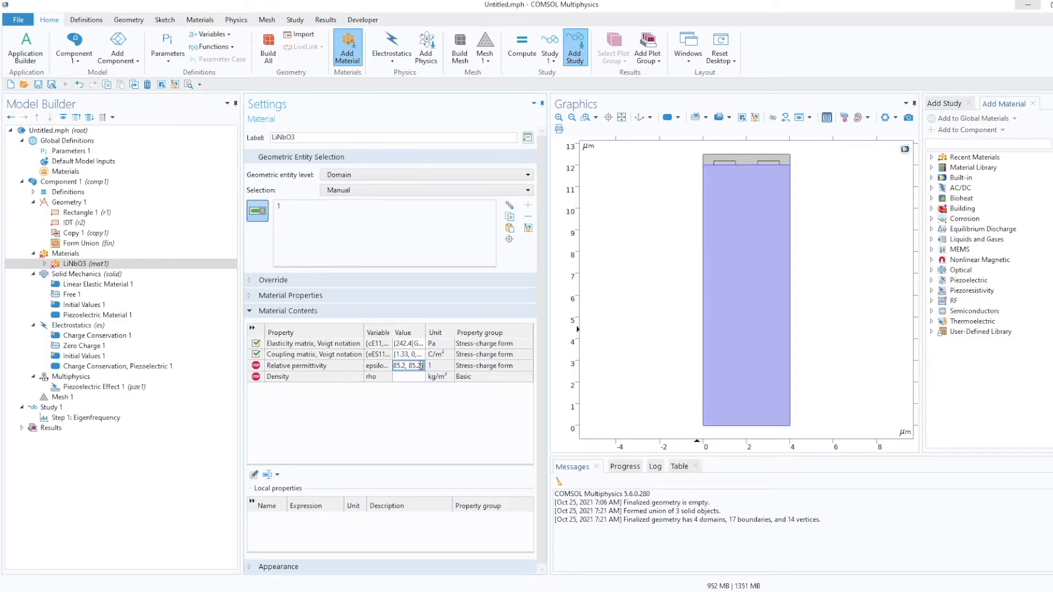
Set the LiNbO3 density to 4647.
click(409, 376)
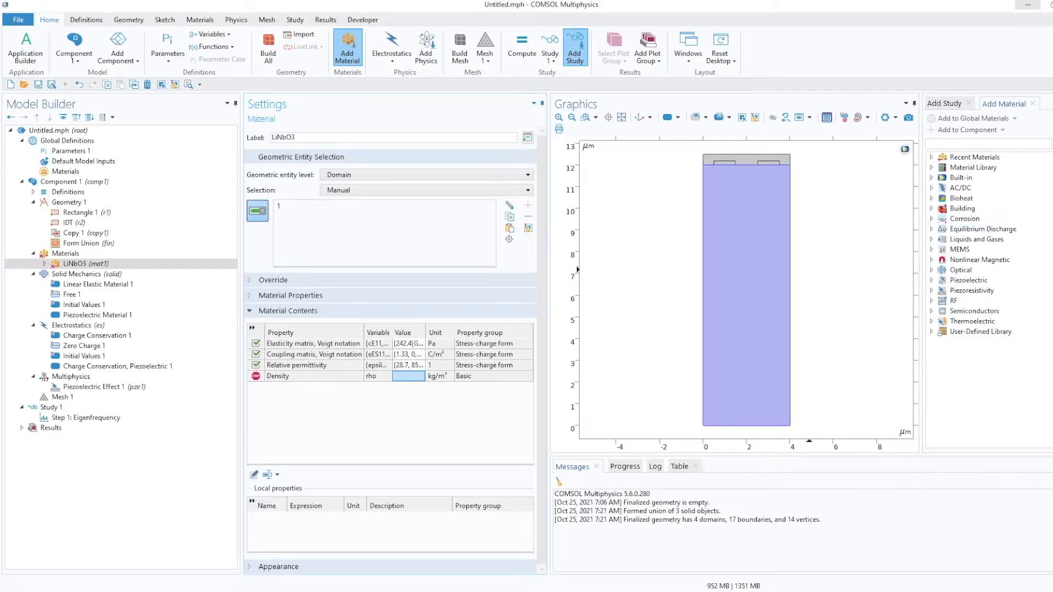
click(404, 377)
text(4647)
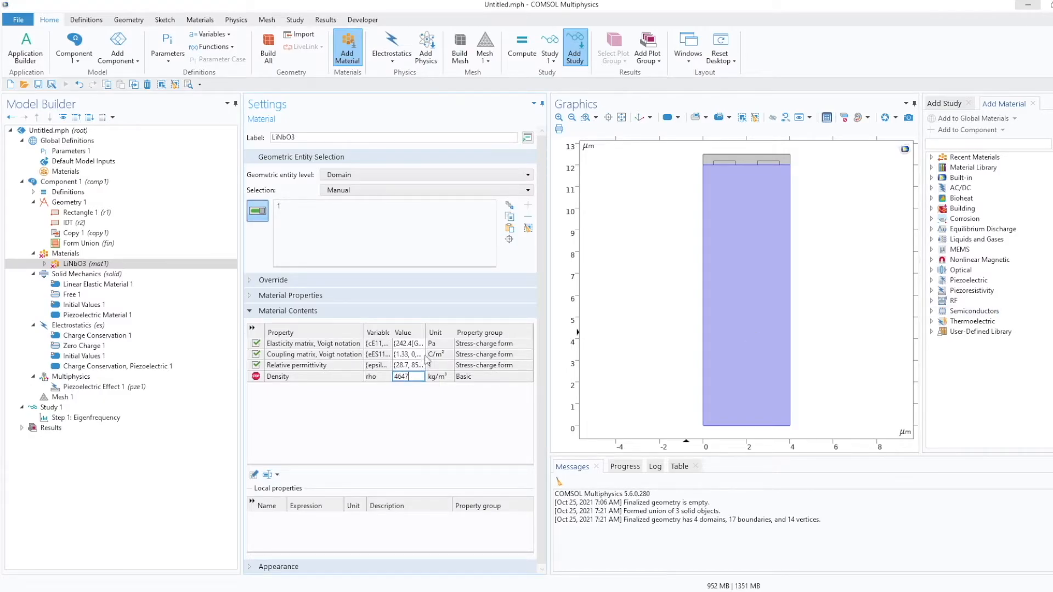
key(Return)
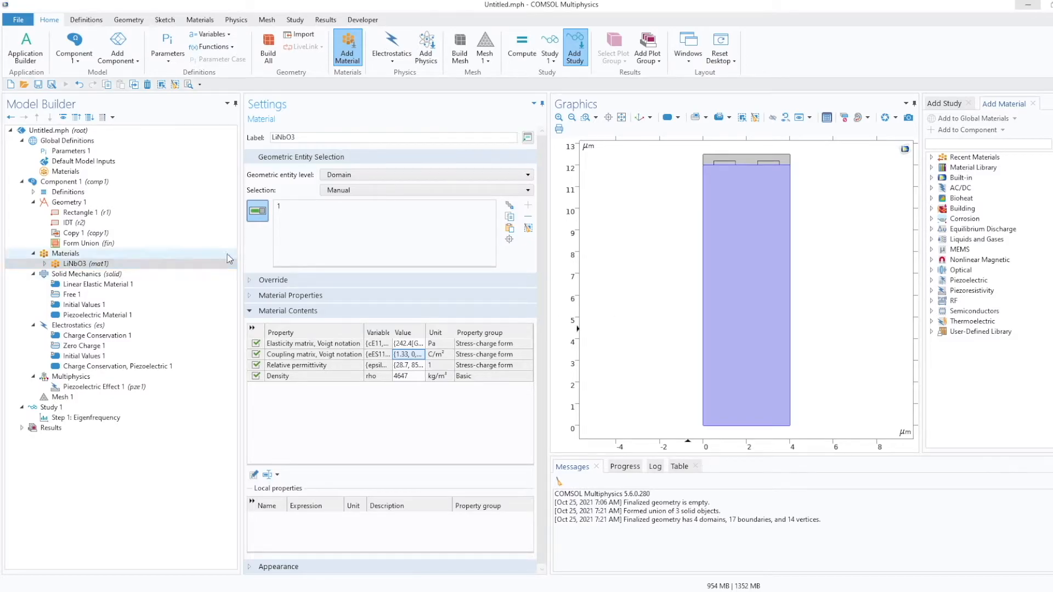
Add a blank material under Materials and assign it to the PIB layer domain.
click(68, 254)
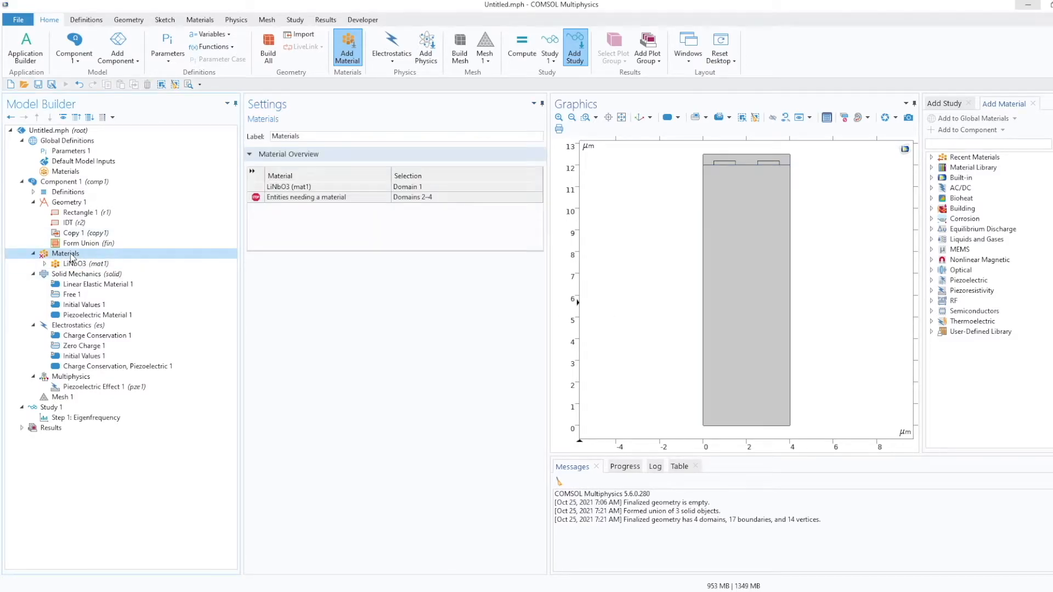
right_click(70, 255)
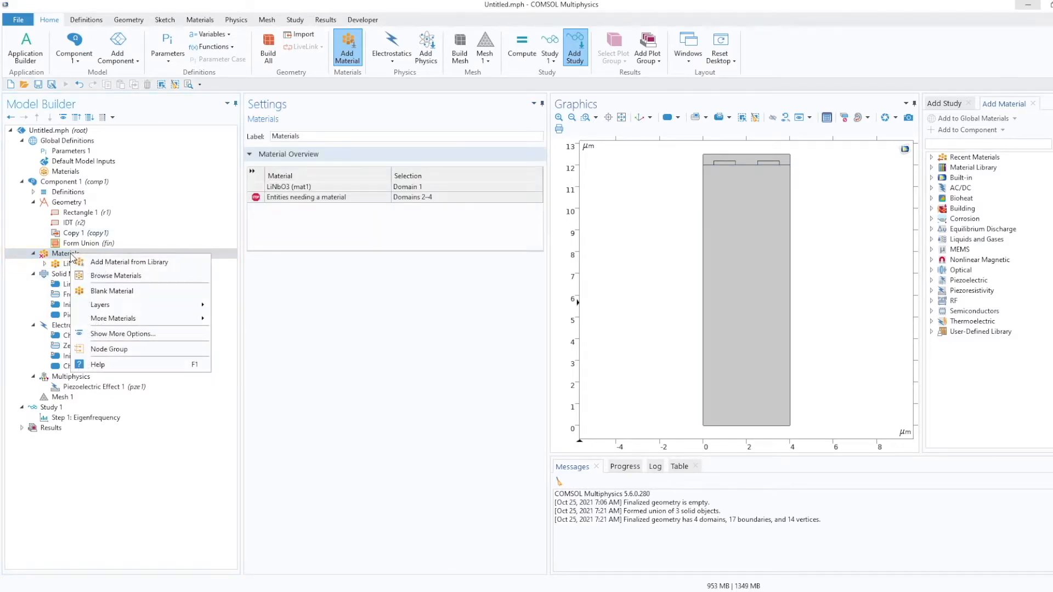
click(113, 290)
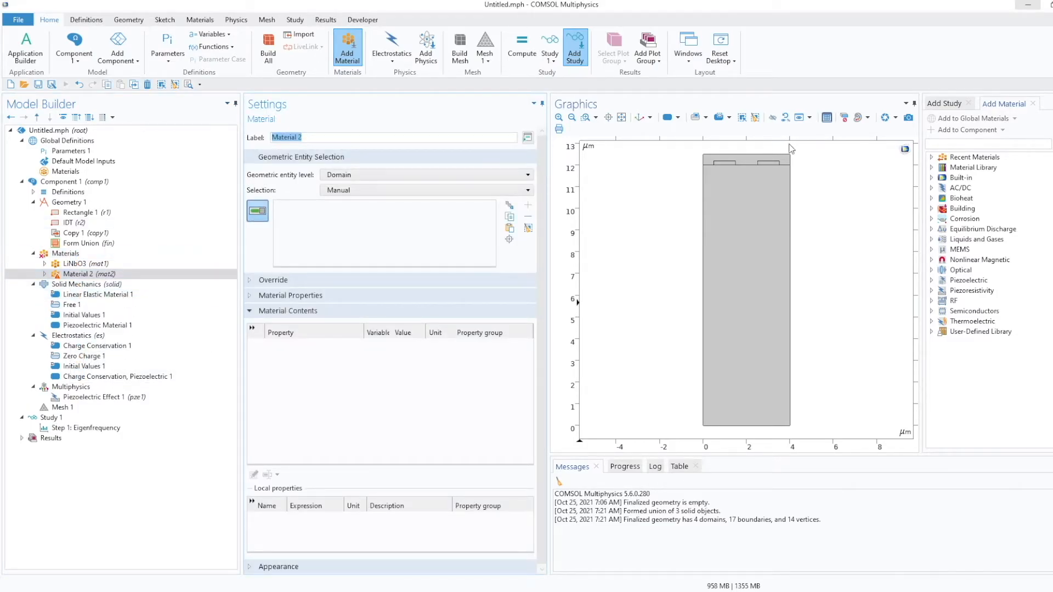
click(749, 160)
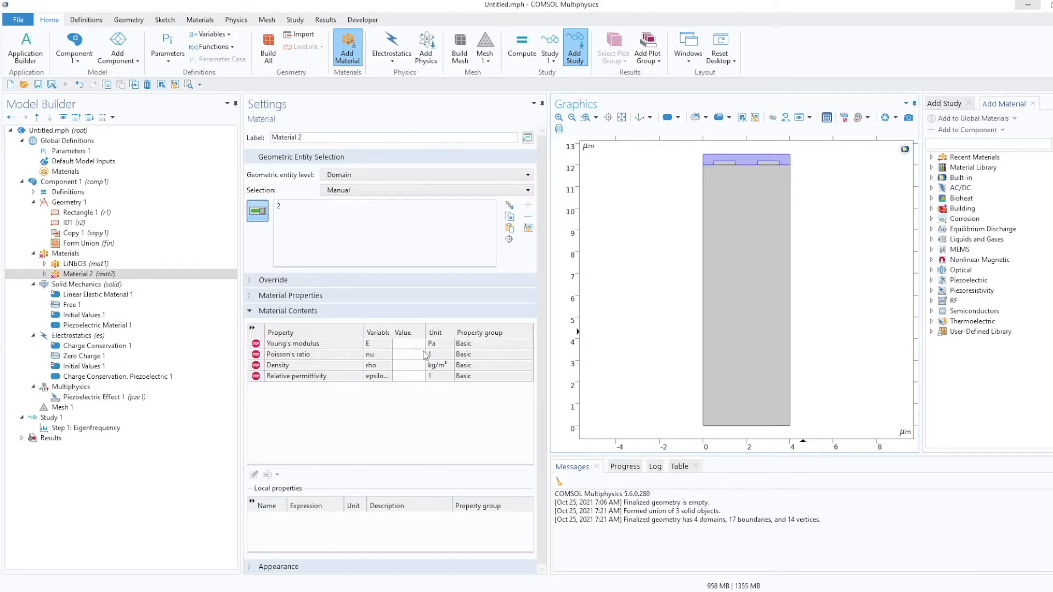
Examine the PIB parameters (E_PIB, nu_PIB, eps_PIB, rho_PIB) in Parameters 1.
click(69, 151)
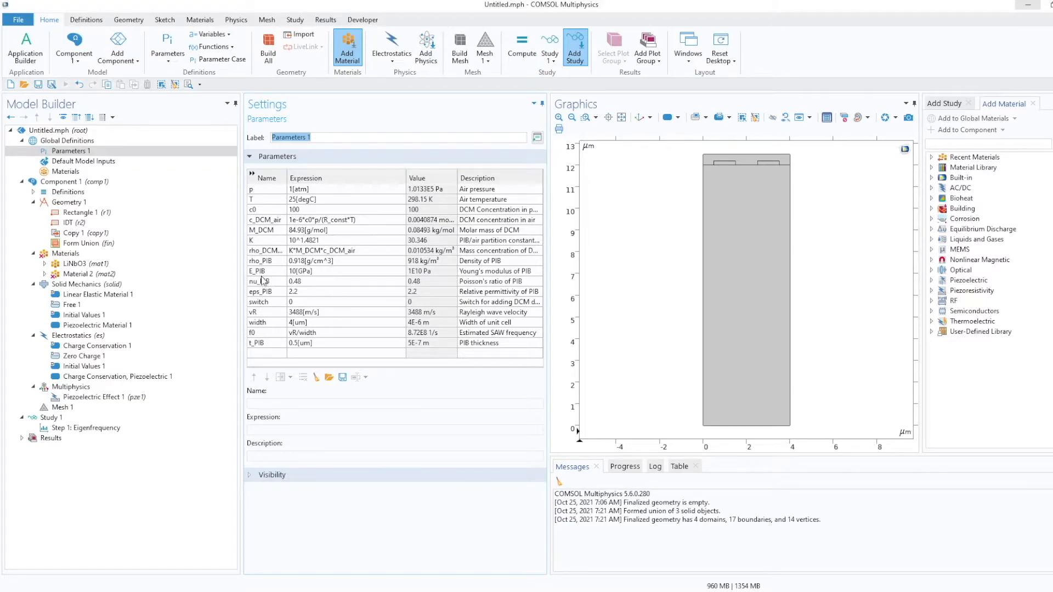
click(445, 274)
click(466, 273)
click(469, 282)
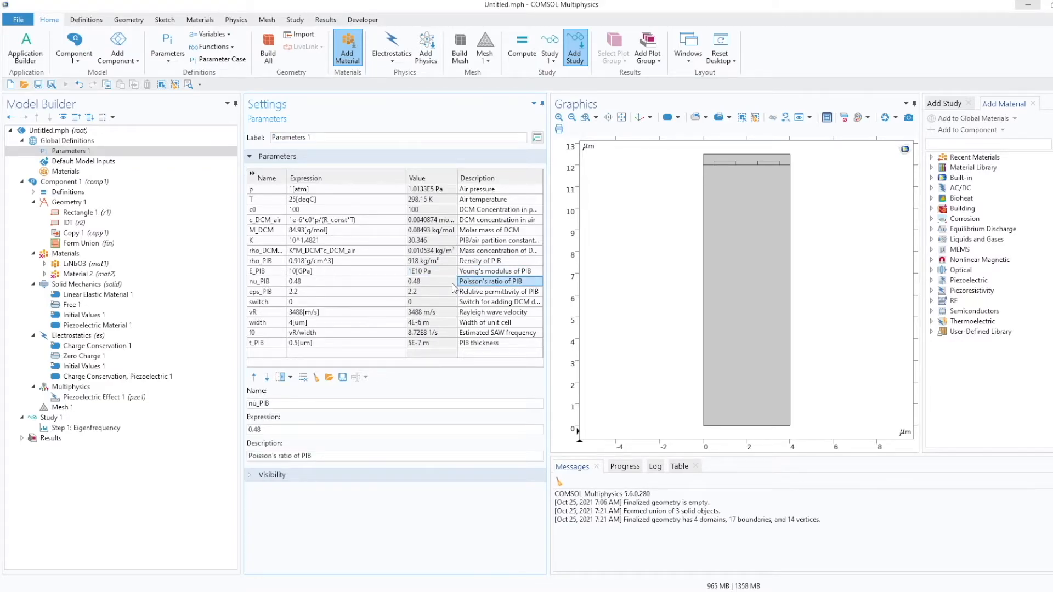
click(340, 281)
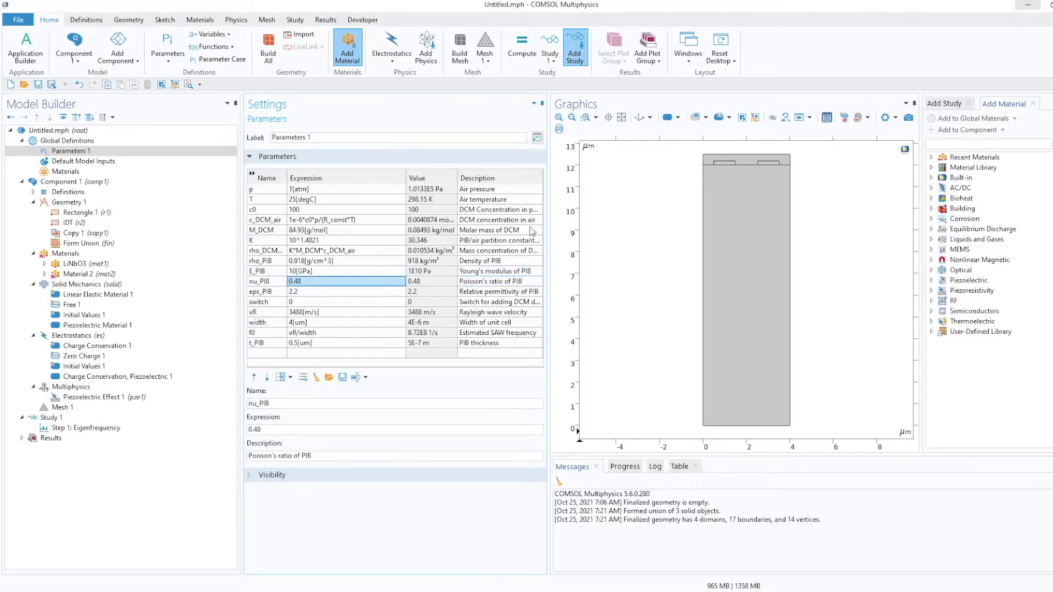
click(81, 274)
Set Material 2's Young's modulus to E_PIN, Poisson's ratio to nu_PIB and relative permittivity to eps_PIB.
click(414, 342)
text(E_PIN)
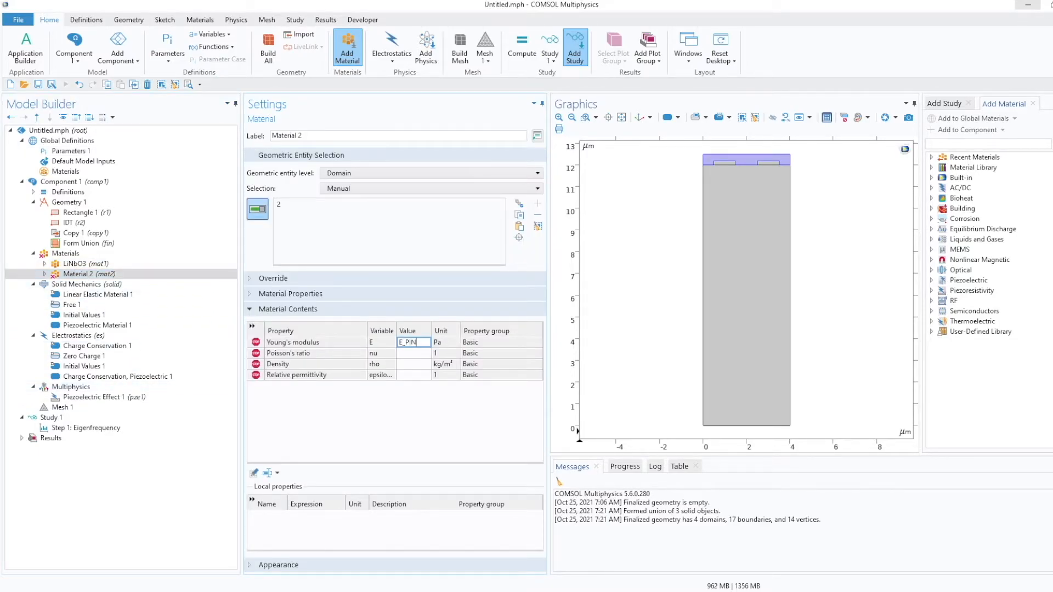
click(413, 353)
text(nu_PIB)
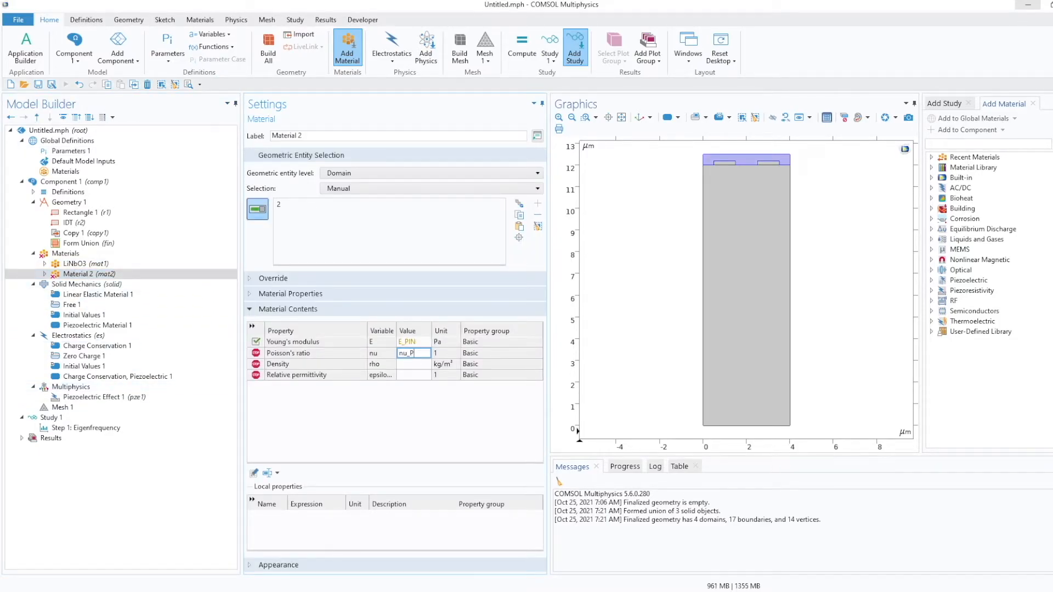
click(409, 364)
click(413, 376)
text(eps_PIB)
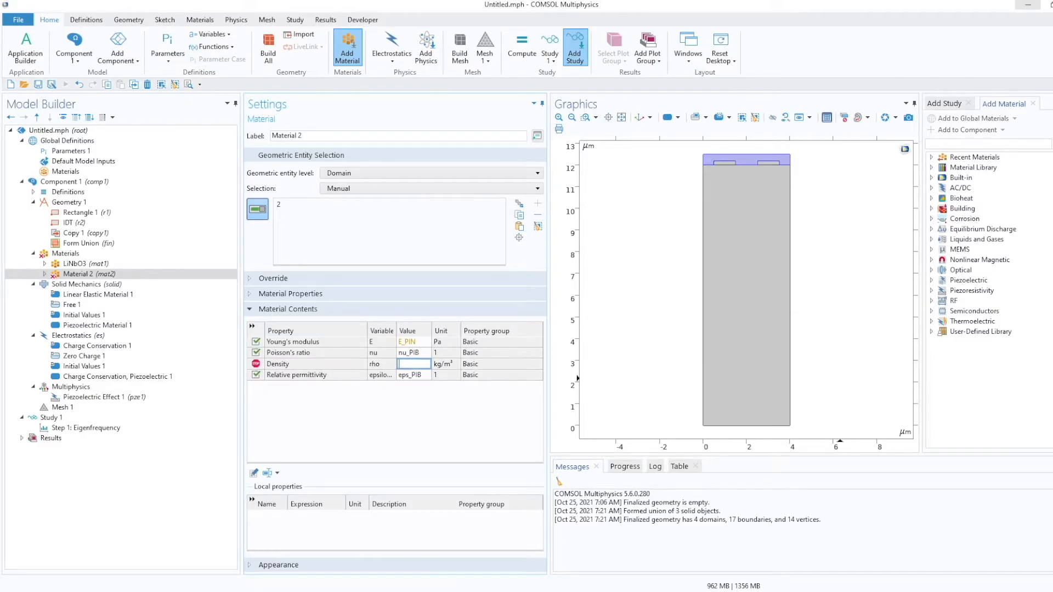
Set Material 2's density to rho_PIB+switch*rho_DCM_PIB.
click(417, 364)
text(rho_PIB)
text(+switch*rho_CD)
text(M_PI)
text(B)
key(Return)
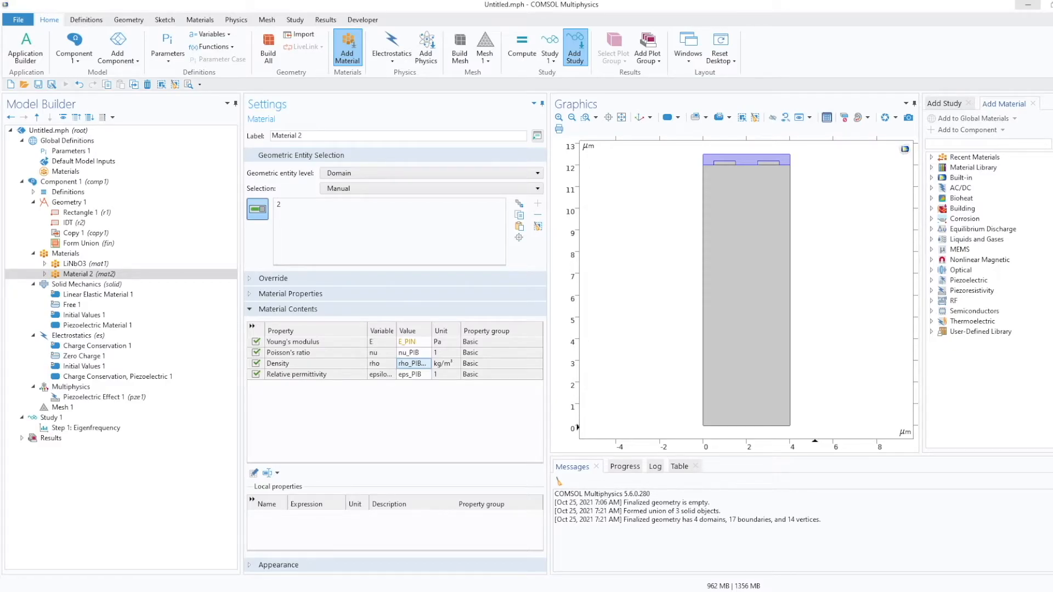
Label the PIB density expression in the notepad as belonging to PIB.
drag(1052, 129, 599, 112)
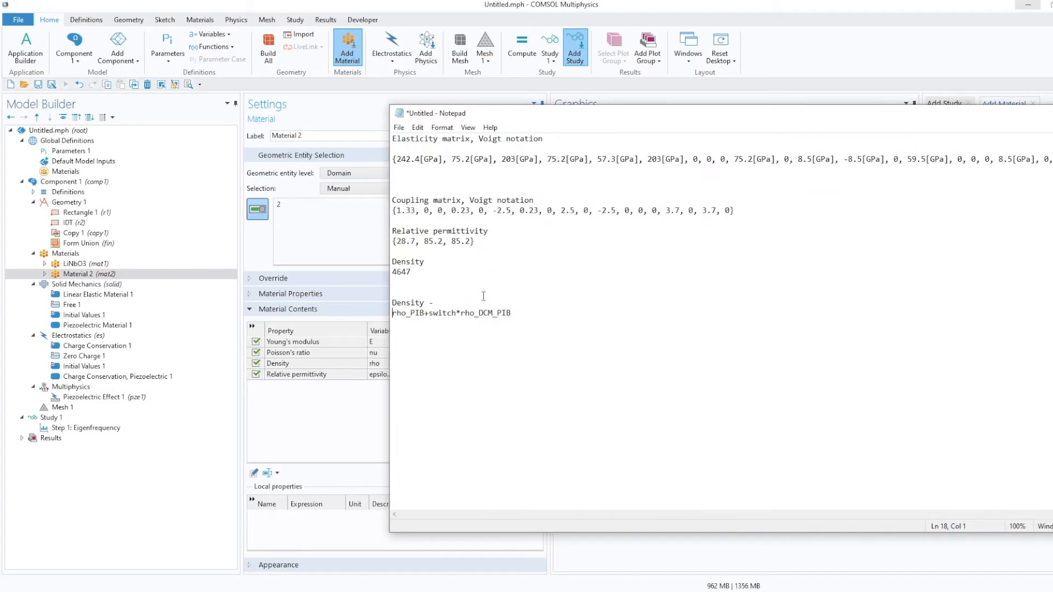
drag(511, 313, 392, 322)
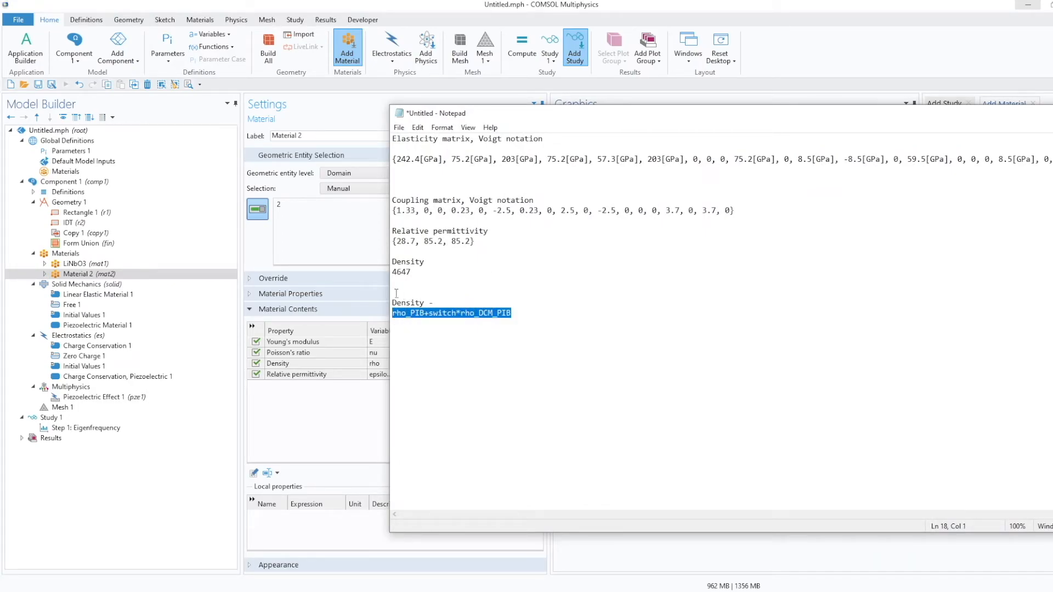
click(439, 303)
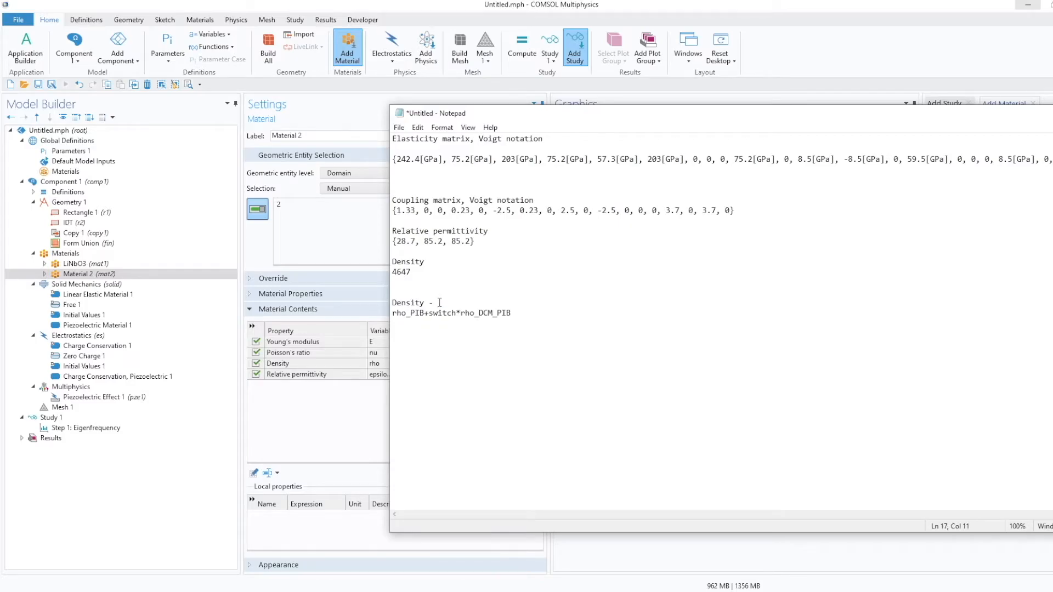
text(PIB)
drag(513, 315, 393, 317)
click(461, 314)
drag(530, 114, 1052, 76)
Correct Material 2's Young's modulus expression to E_PIB.
click(57, 152)
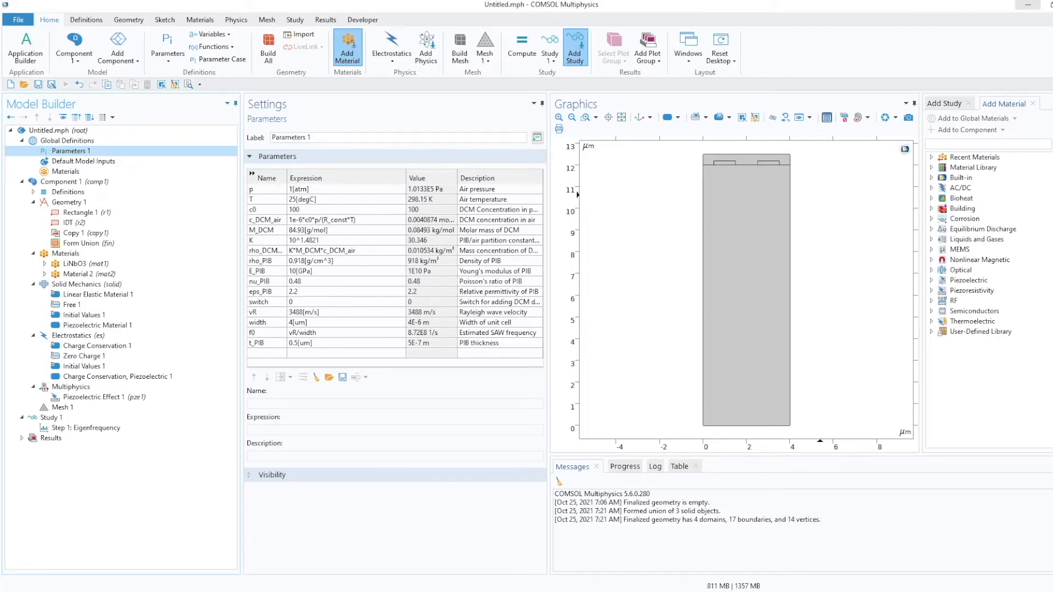
drag(1051, 91, 505, 103)
drag(480, 303, 361, 303)
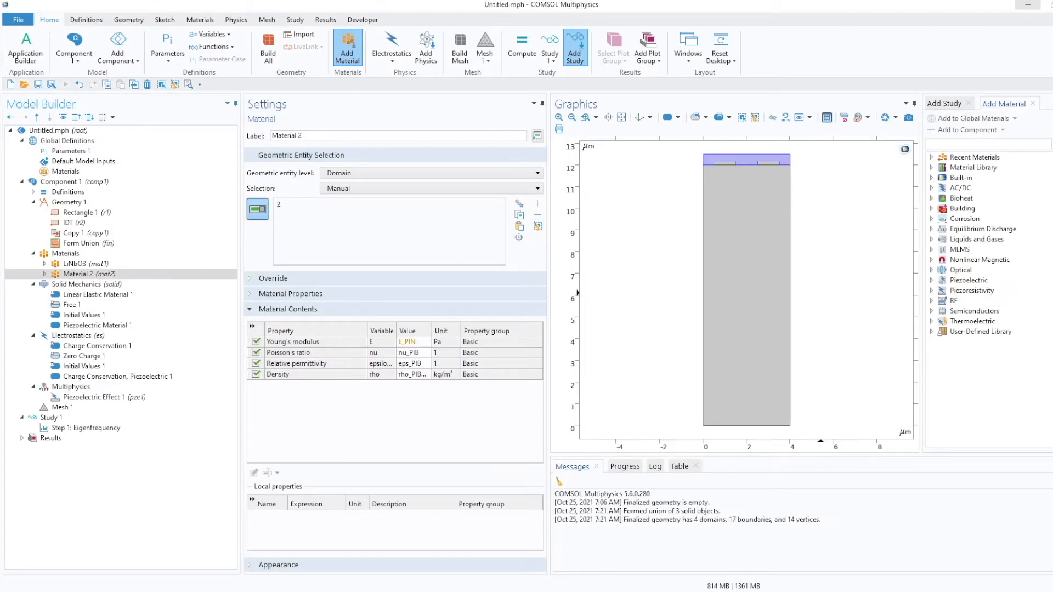
double_click(415, 342)
click(423, 354)
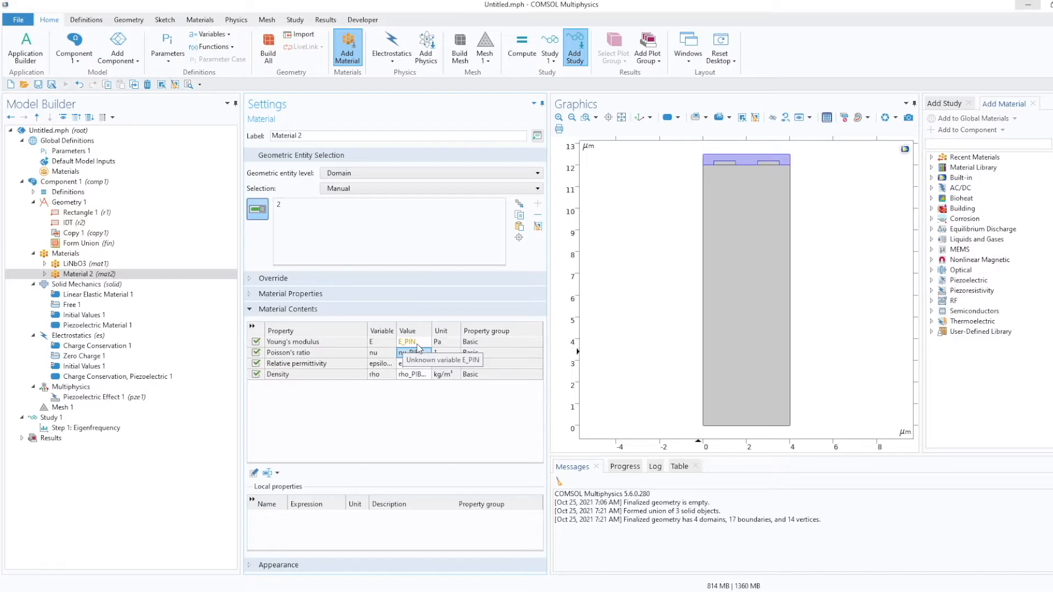
click(419, 344)
key(BackSpace)
text(B)
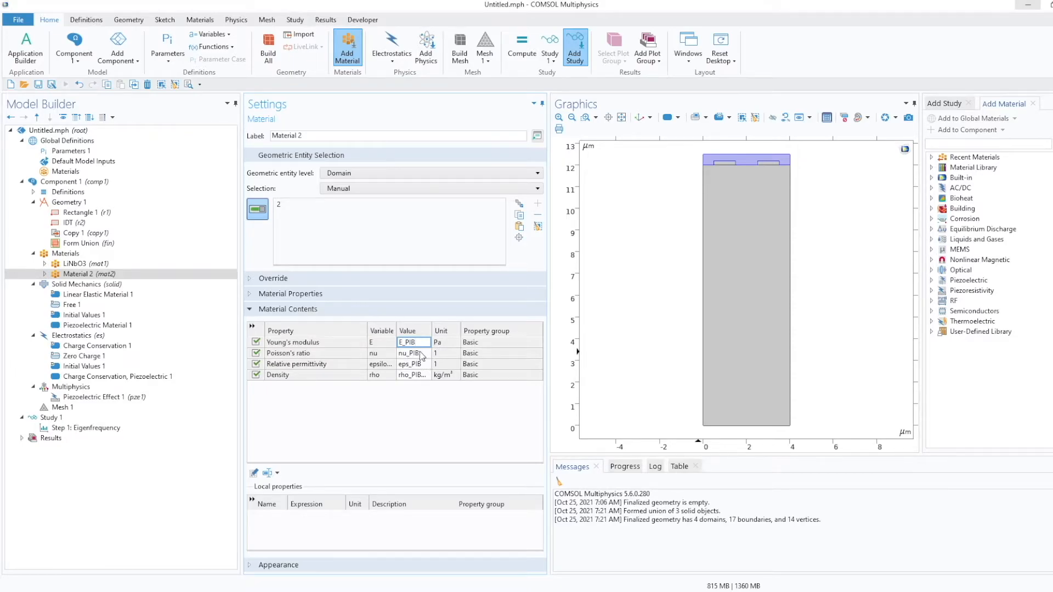
Rename Material 2 to PIB.
click(423, 355)
click(427, 365)
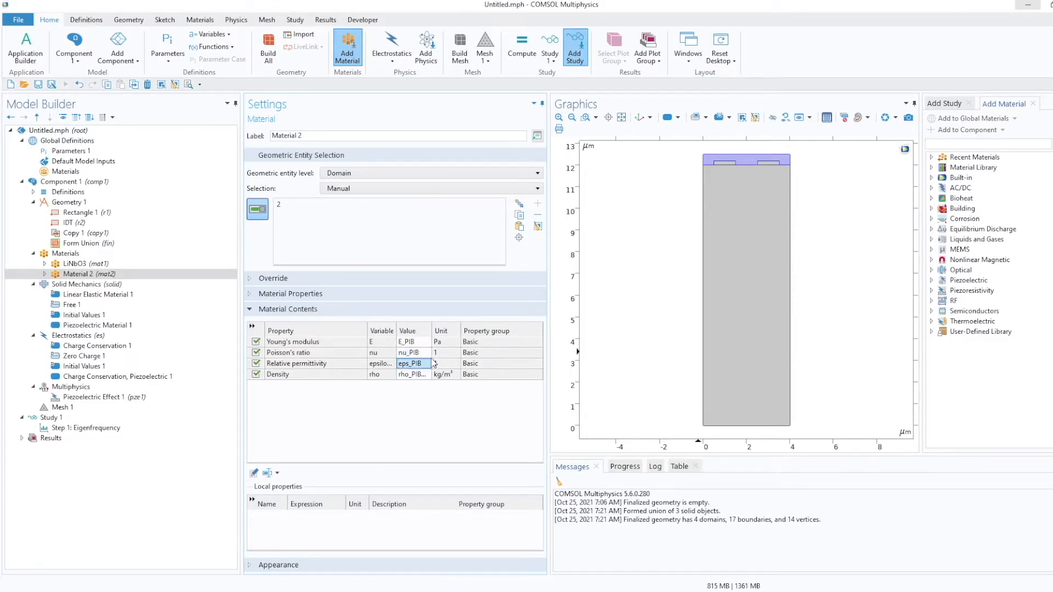
drag(305, 136, 256, 141)
text(PIB)
click(383, 409)
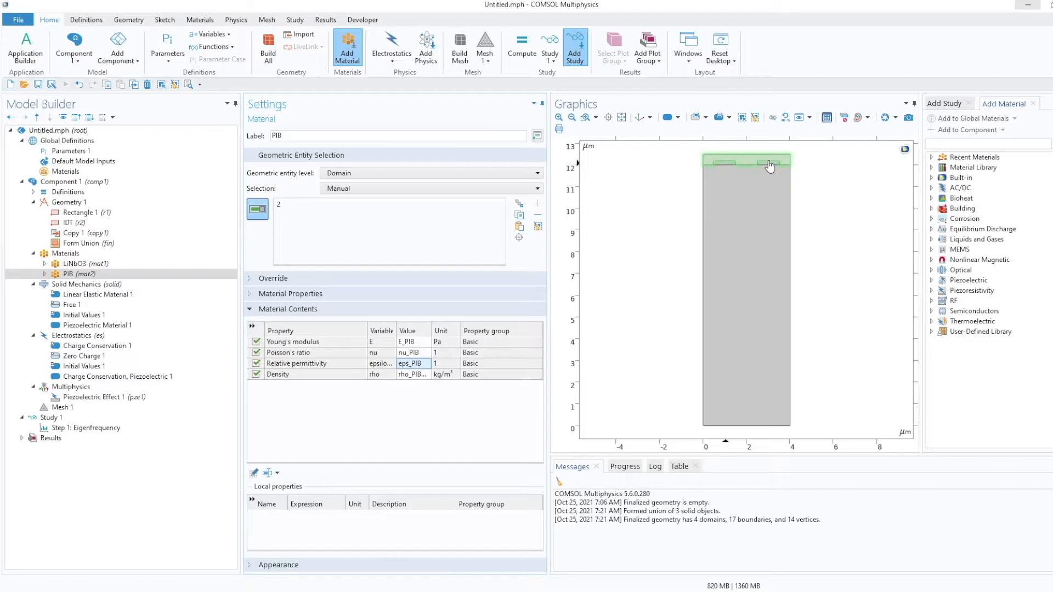
Add Aluminum from the built-in material library to the component's materials.
click(54, 255)
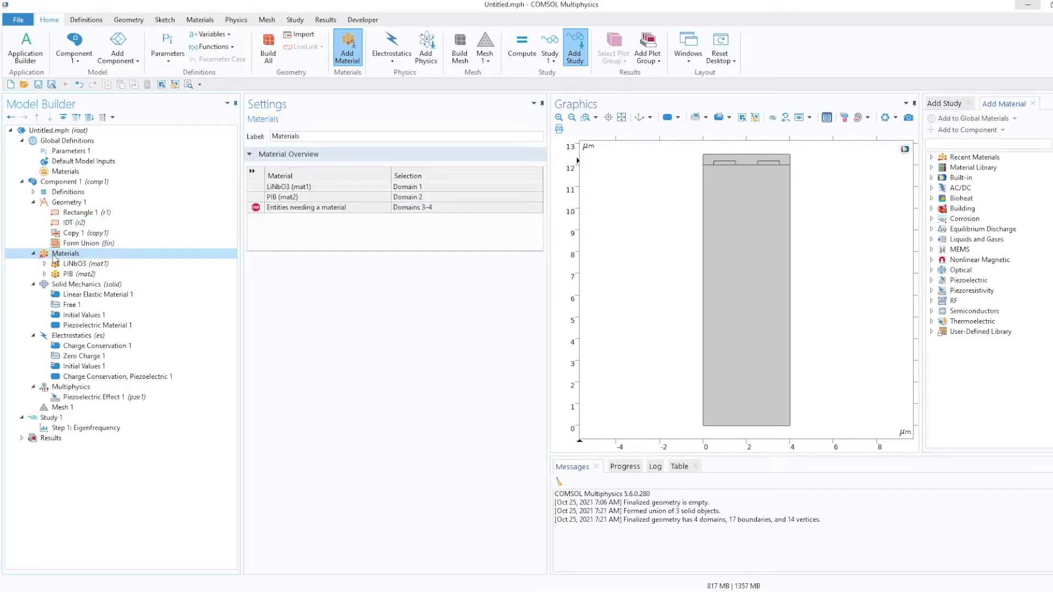
right_click(54, 258)
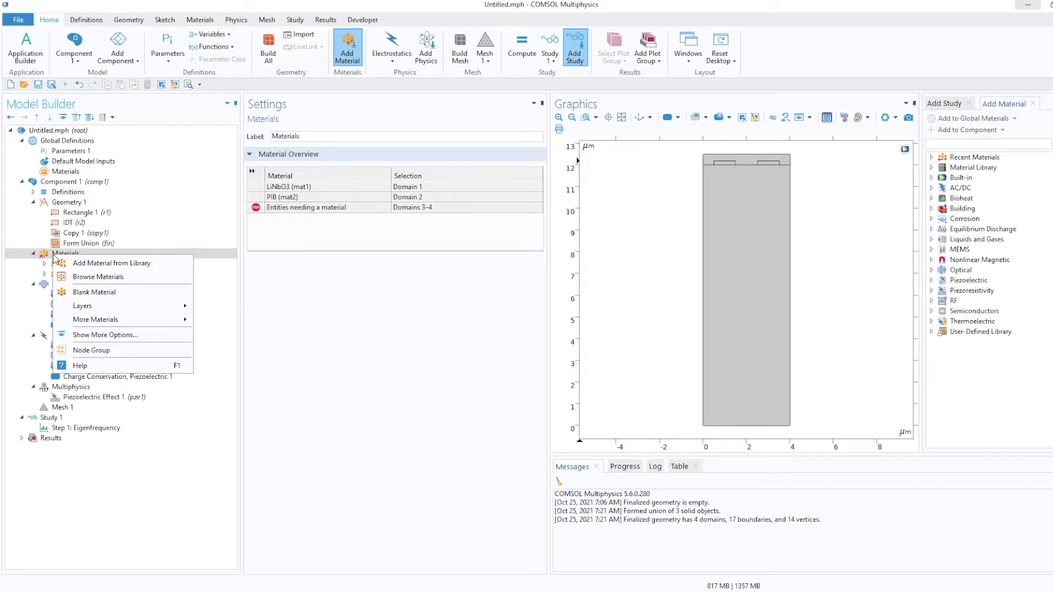
click(76, 263)
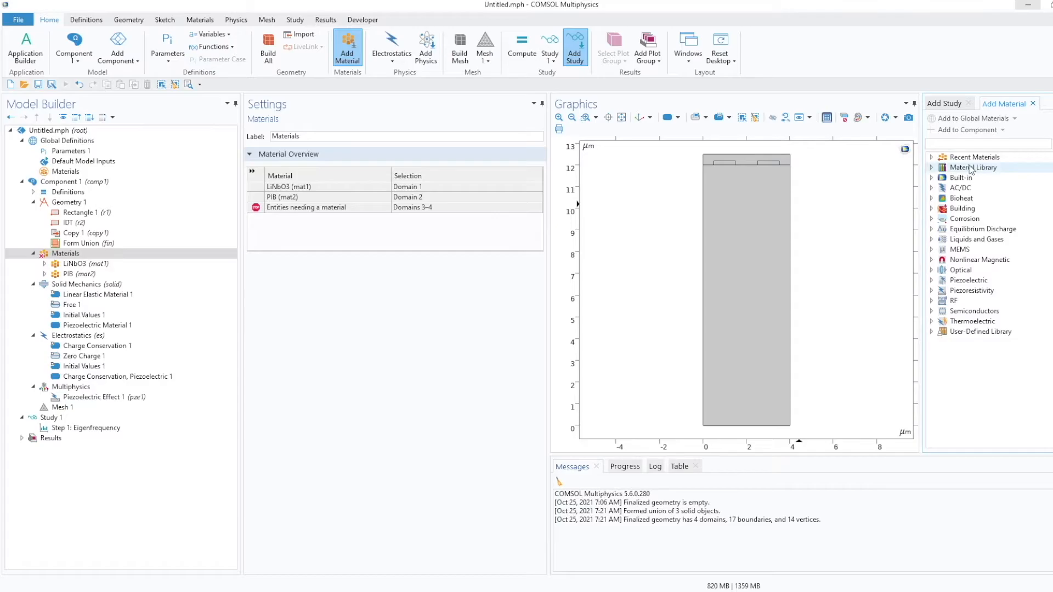
click(932, 178)
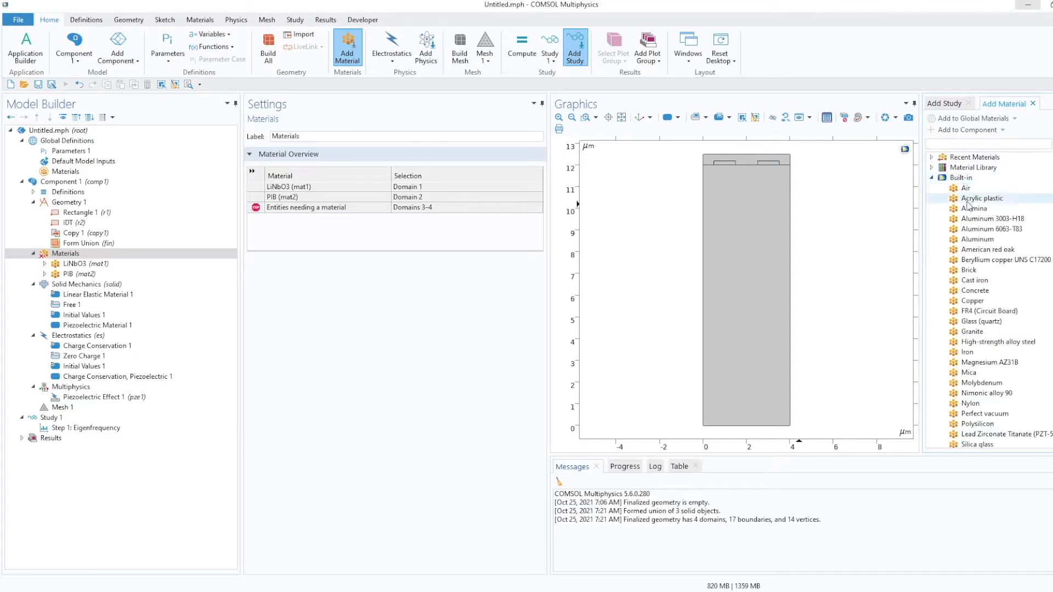
click(970, 240)
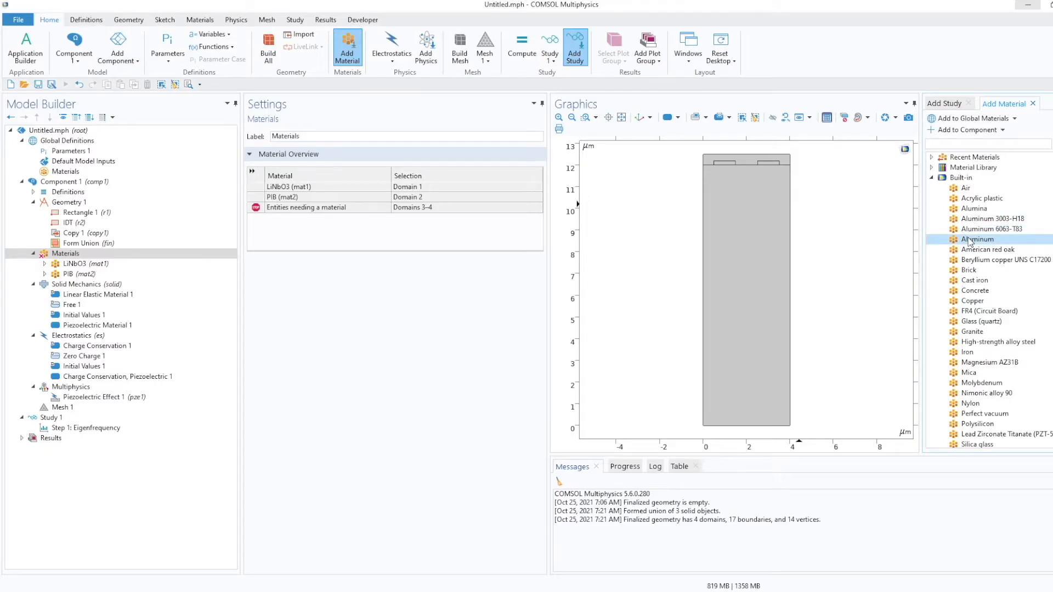
double_click(970, 241)
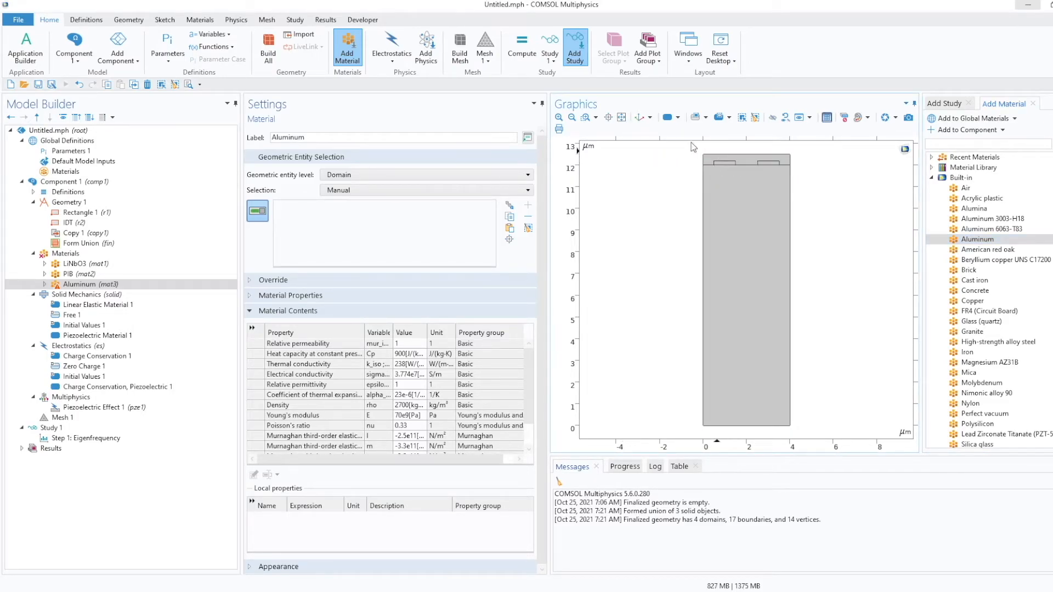
Assign the Aluminum material to the two IDT electrode domains.
click(586, 116)
drag(706, 155, 815, 185)
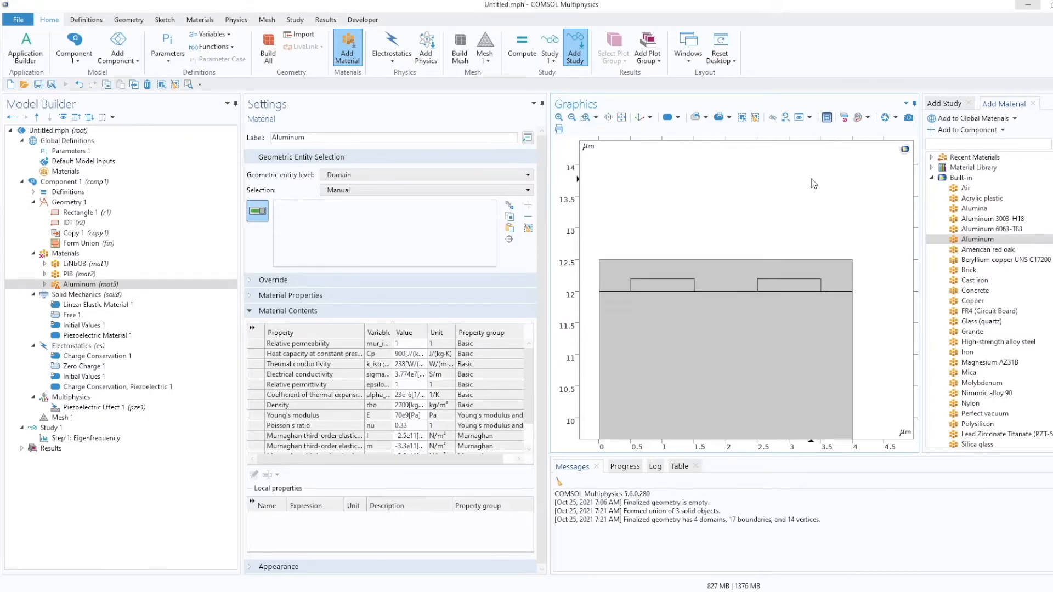
click(660, 287)
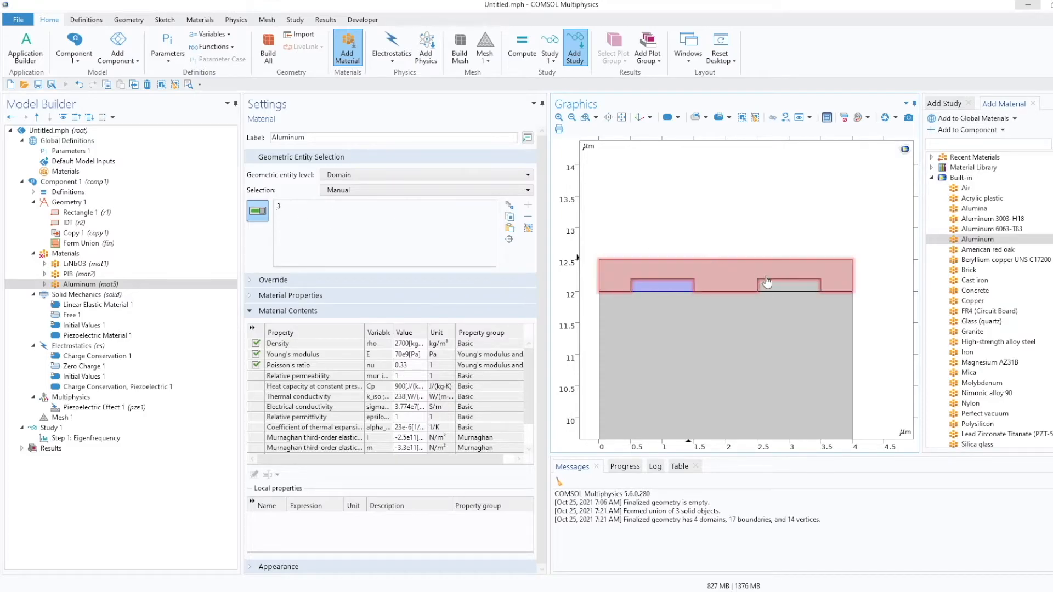
click(788, 278)
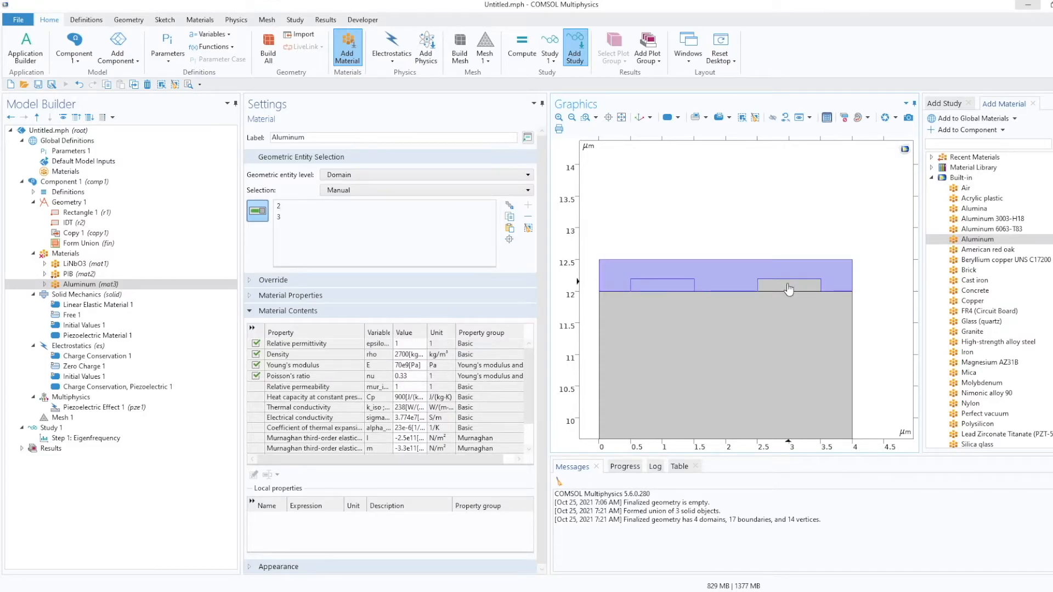
click(785, 274)
click(789, 287)
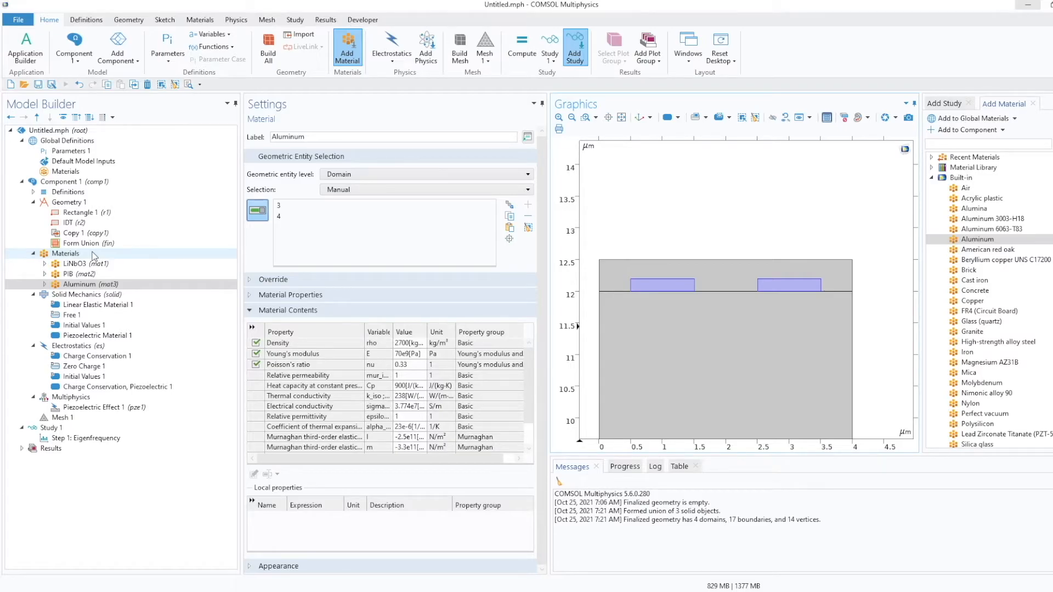
Add a Solid Mechanics Fixed Constraint on the bottom boundary of the LiNbO3 substrate.
click(96, 296)
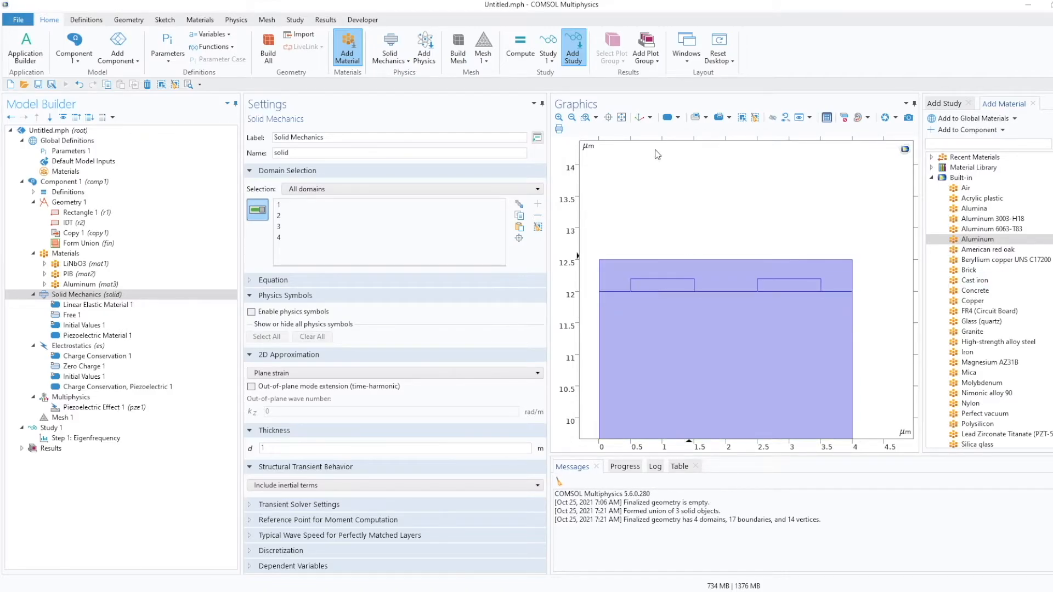
click(621, 118)
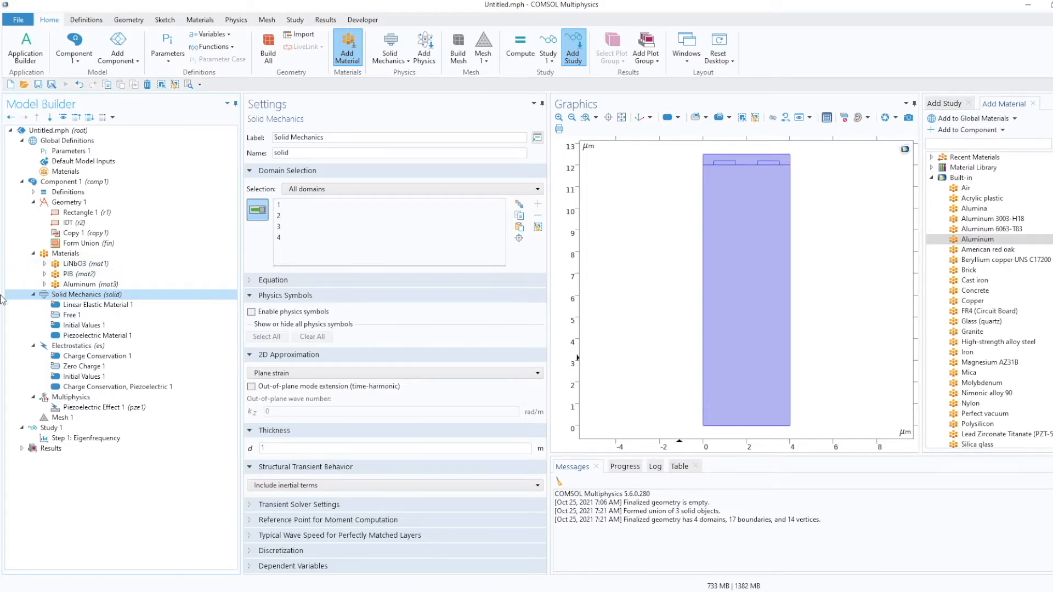
right_click(100, 298)
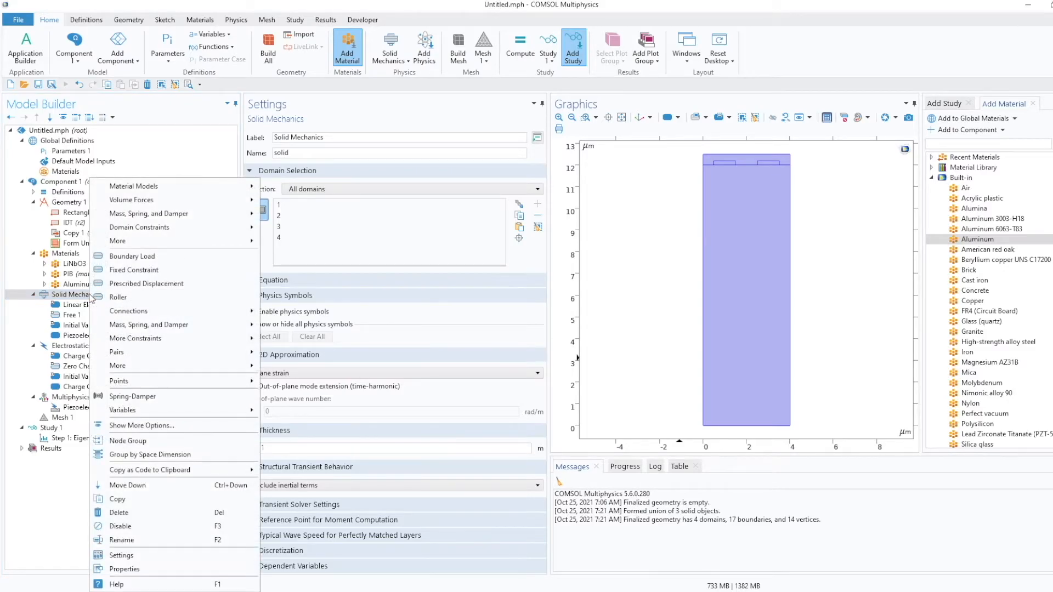
click(82, 297)
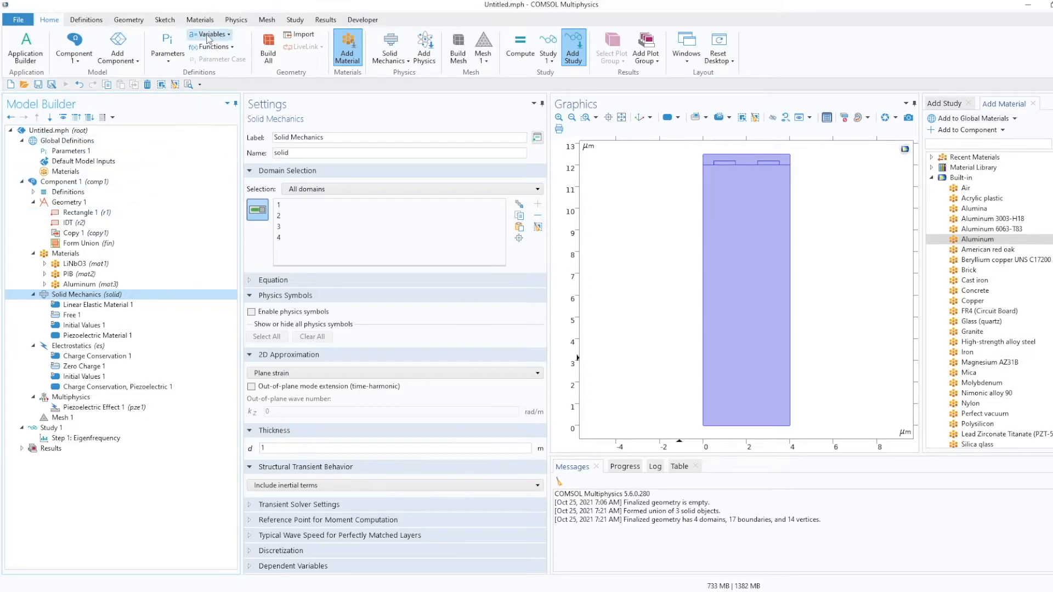
click(233, 22)
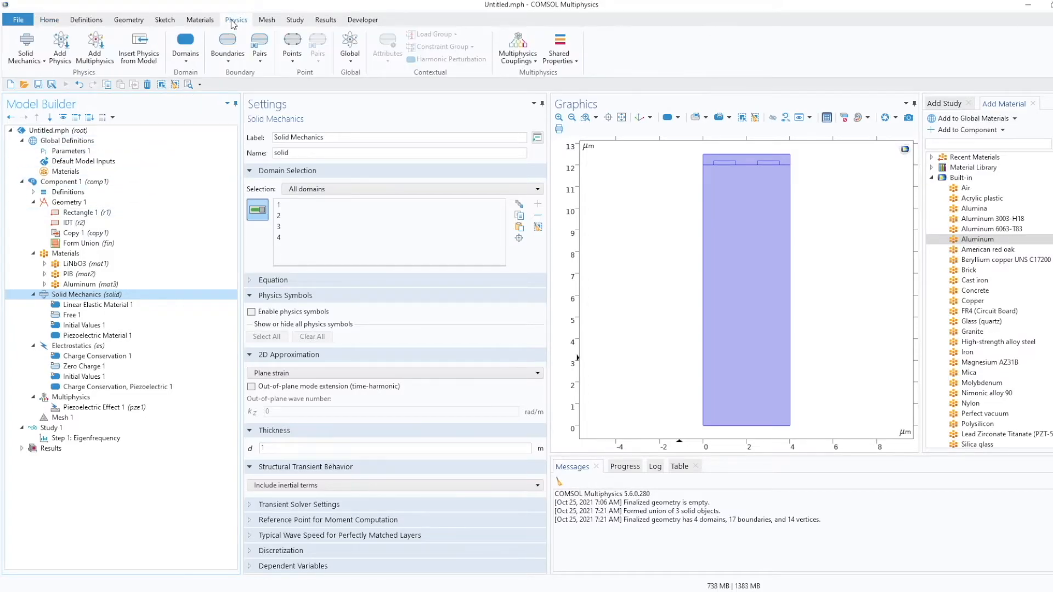
click(227, 59)
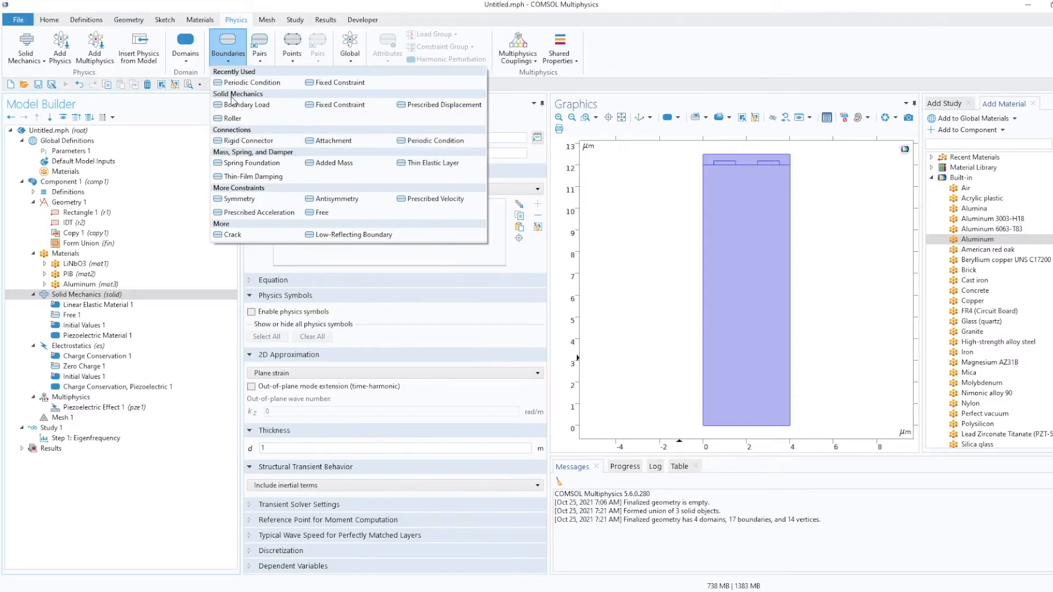
click(336, 107)
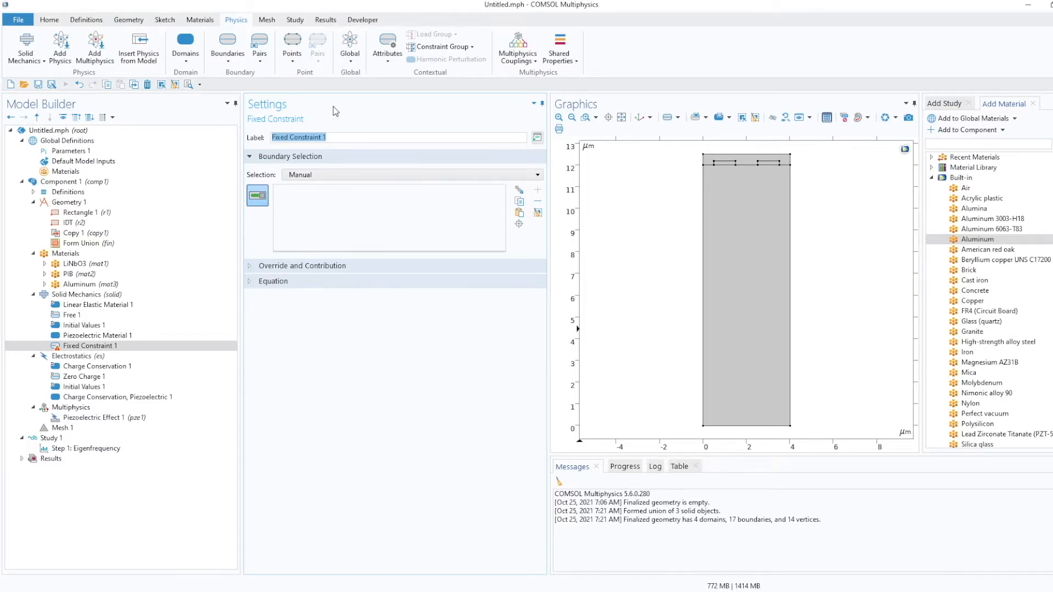
click(736, 428)
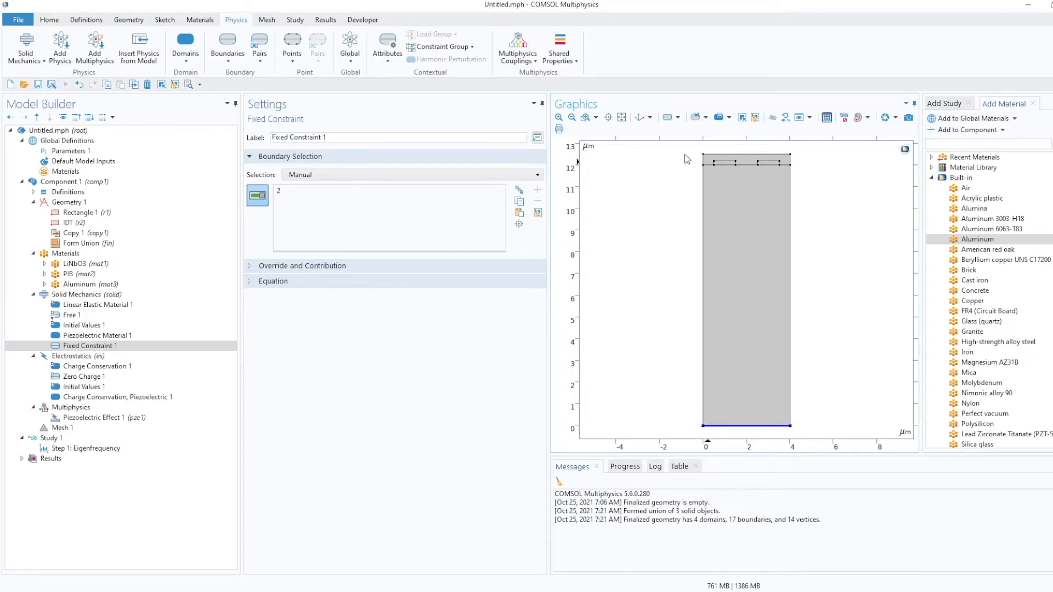
Add a Solid Mechanics Periodic Condition on the left and right side boundaries of the unit cell.
click(130, 347)
click(231, 60)
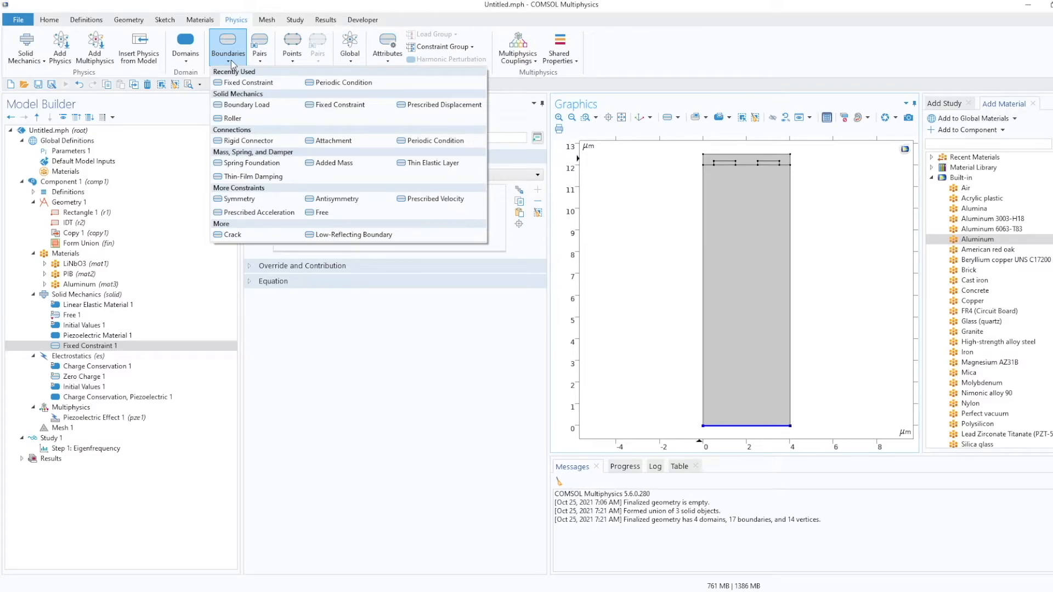
click(413, 142)
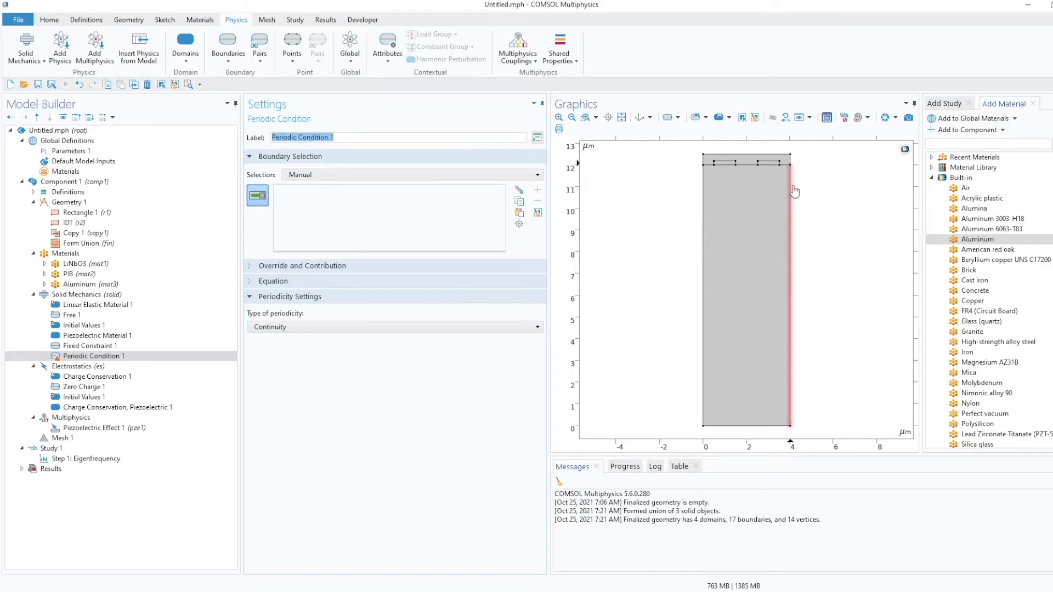
click(704, 159)
click(701, 205)
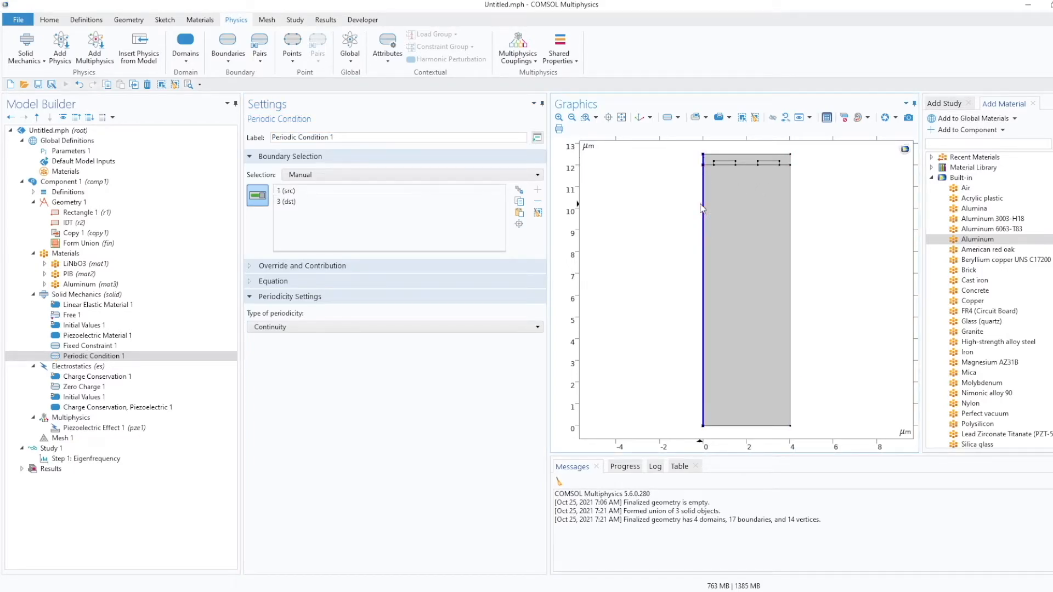
click(790, 161)
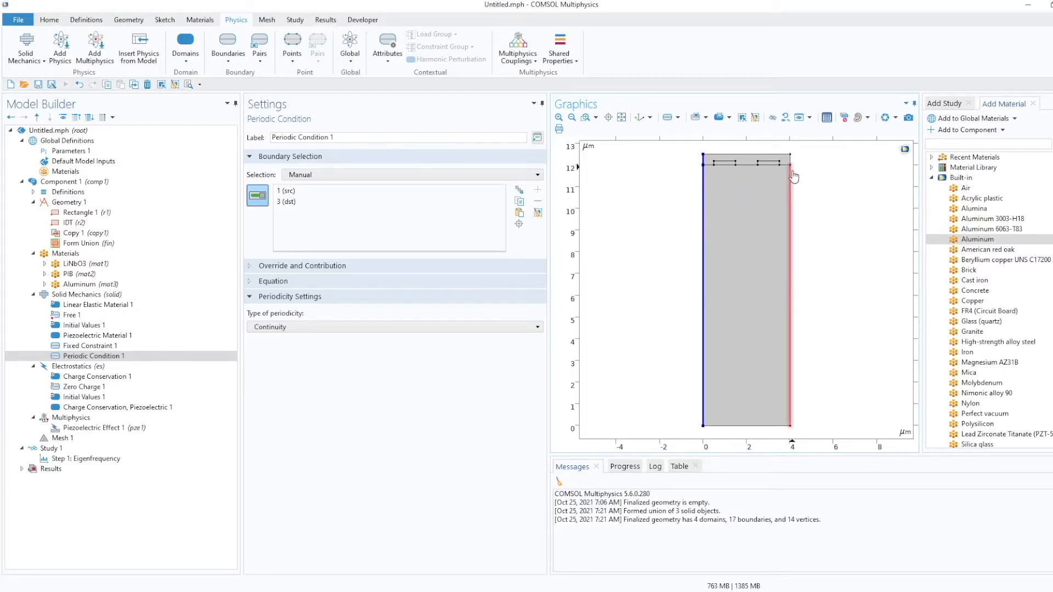
click(791, 211)
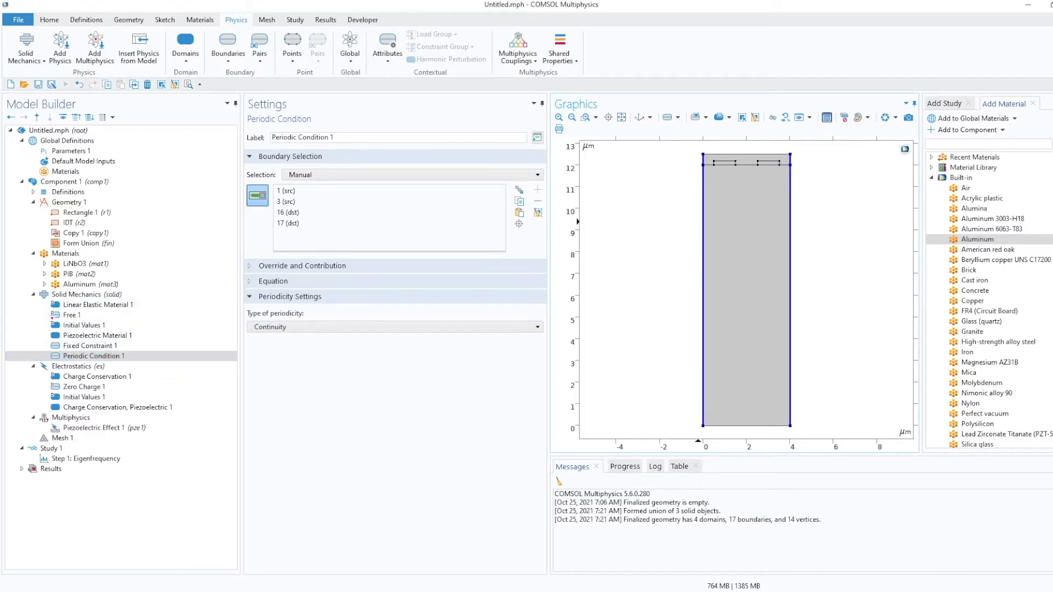
Review the boundary selections of the Free and Fixed Constraint nodes.
click(54, 317)
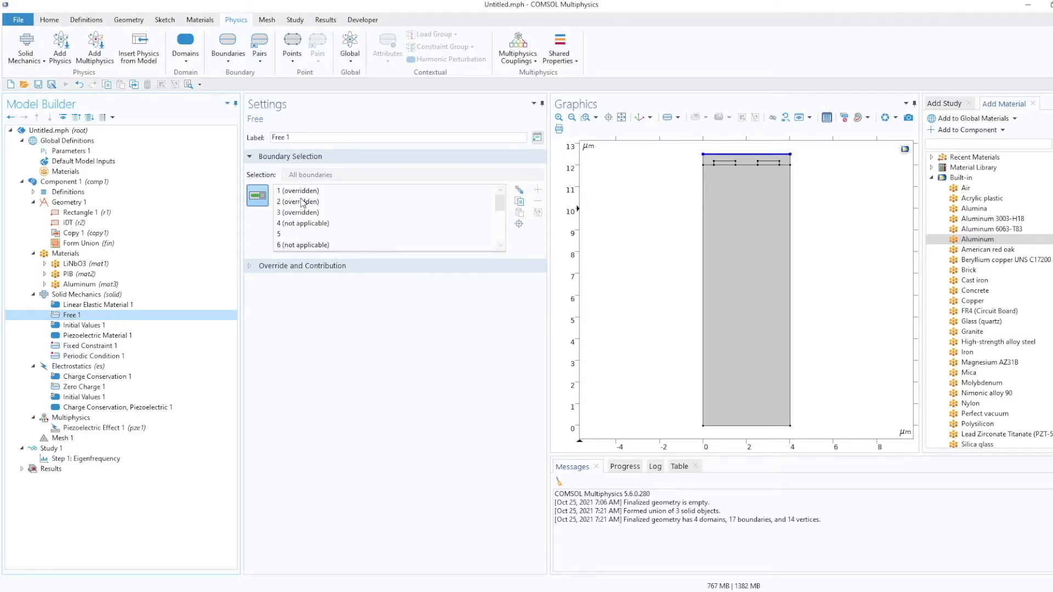
scroll(361, 216, down, 2)
scroll(361, 217, up, 3)
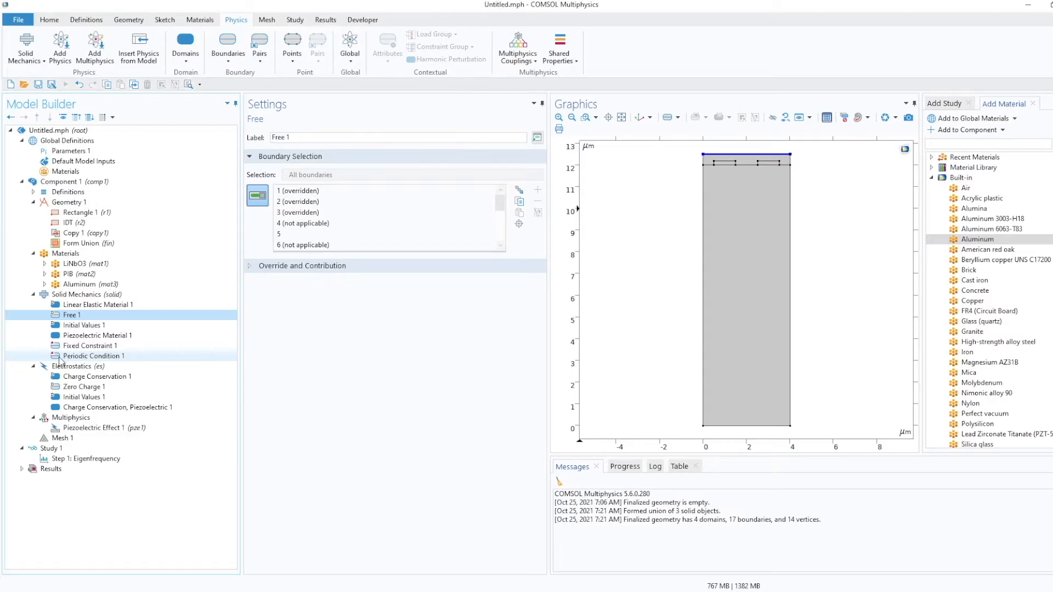
click(72, 346)
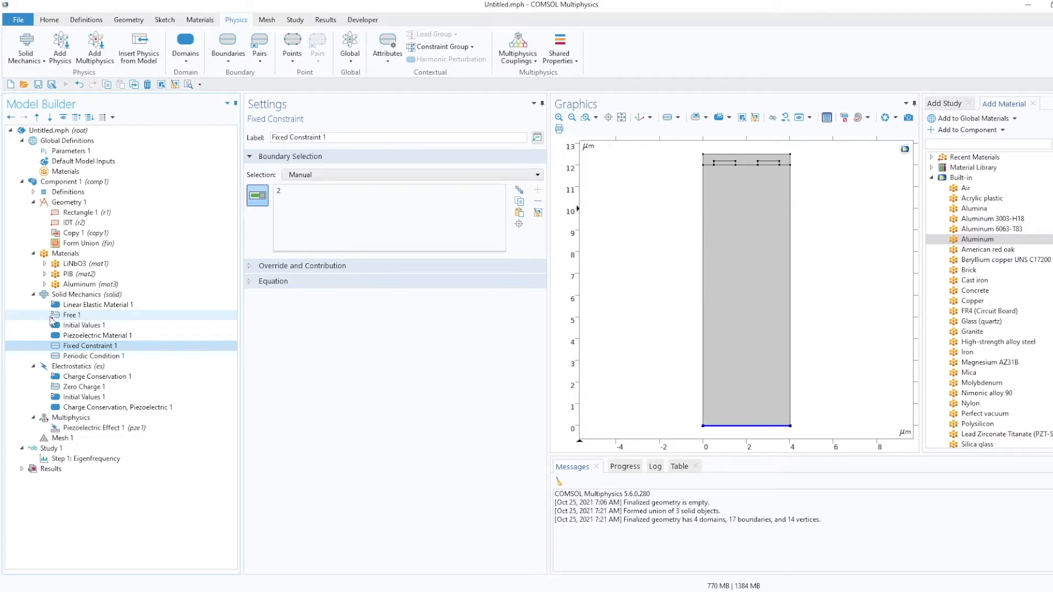
Add an Electrostatics Ground condition on the boundaries of the left electrode.
click(100, 367)
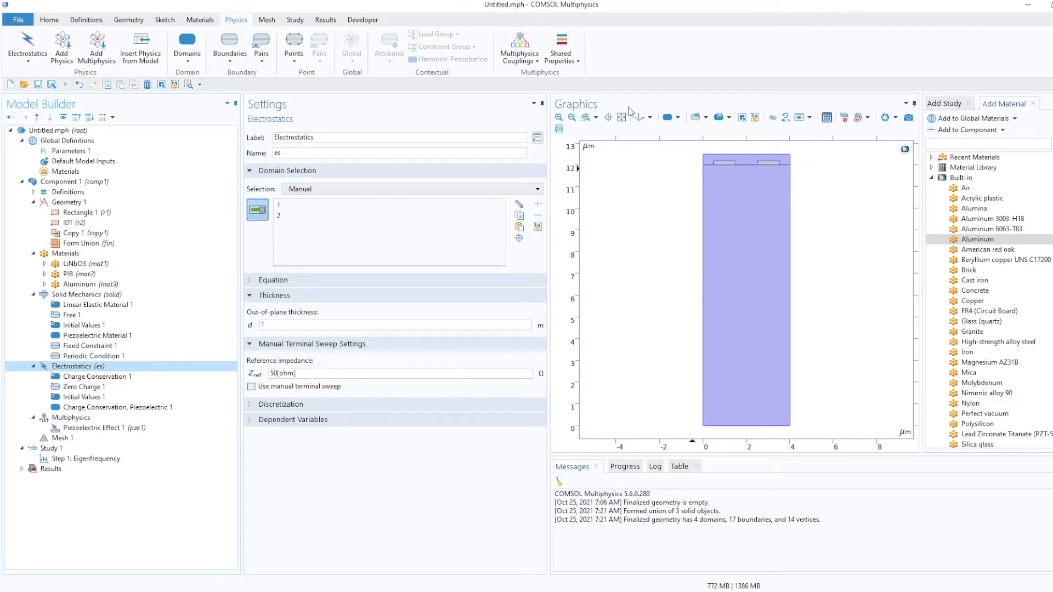
click(586, 117)
drag(694, 149, 804, 185)
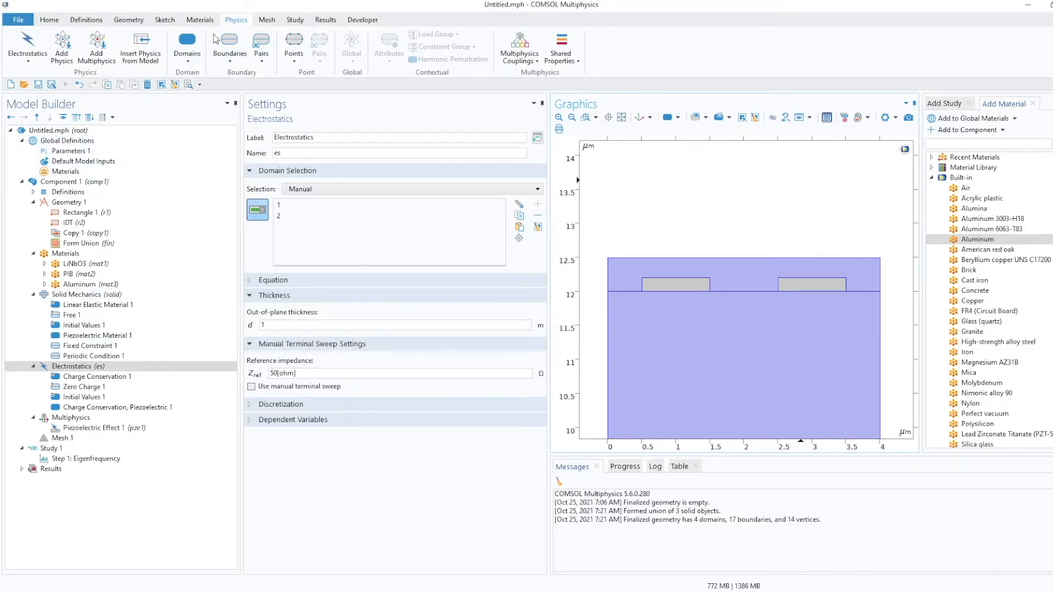
click(235, 64)
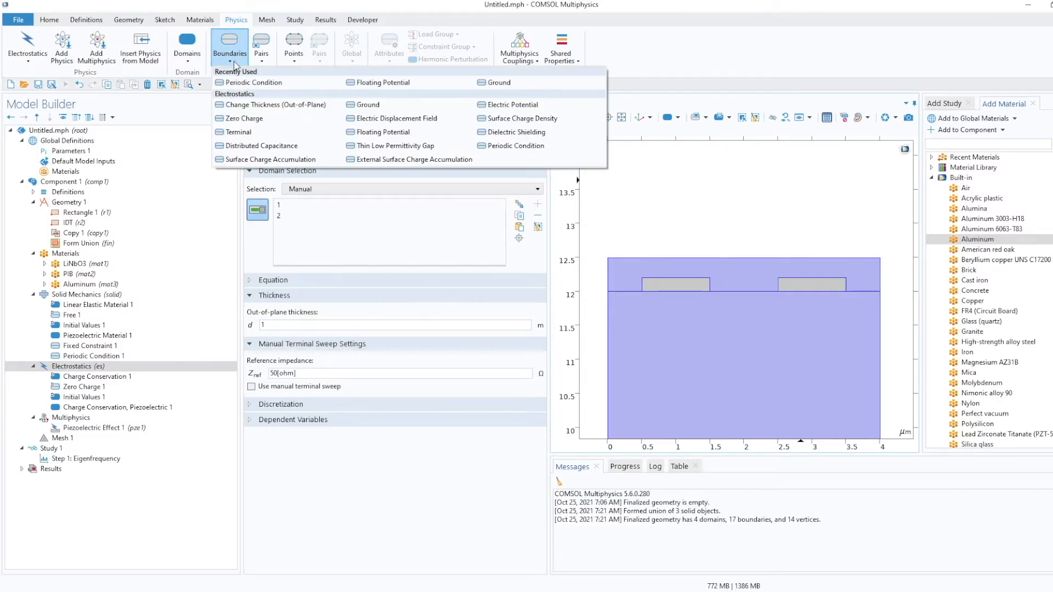
click(368, 105)
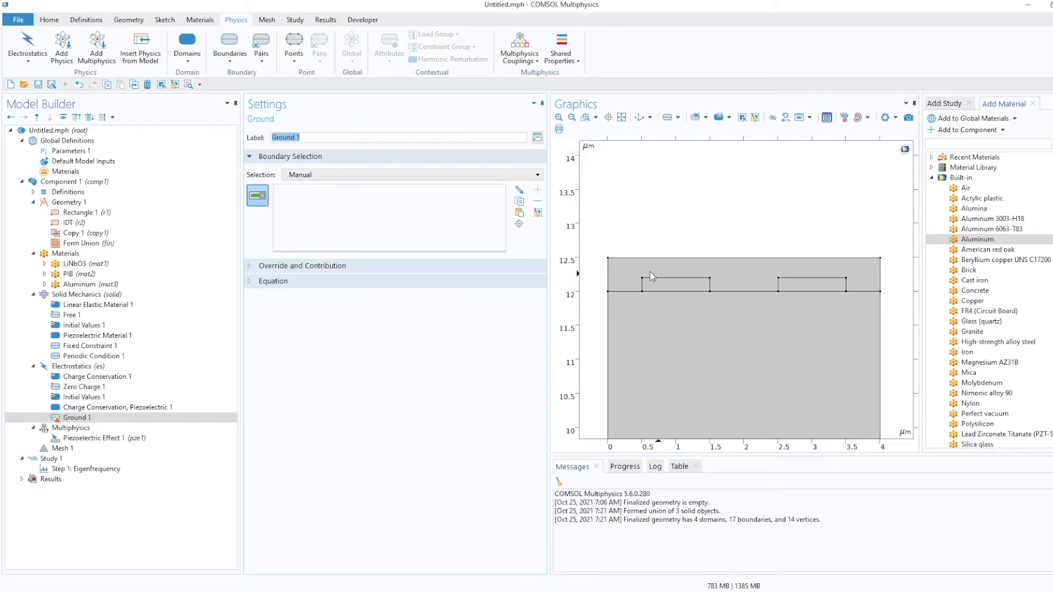
click(668, 278)
click(642, 284)
click(661, 291)
click(711, 286)
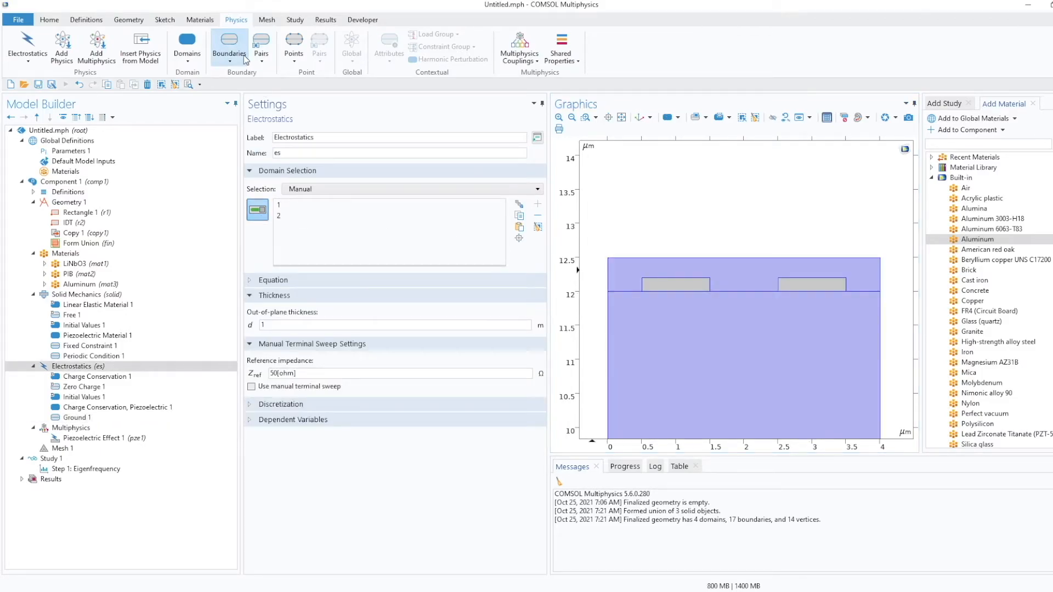
Add a Floating Potential condition on the four boundaries of the right electrode.
click(229, 58)
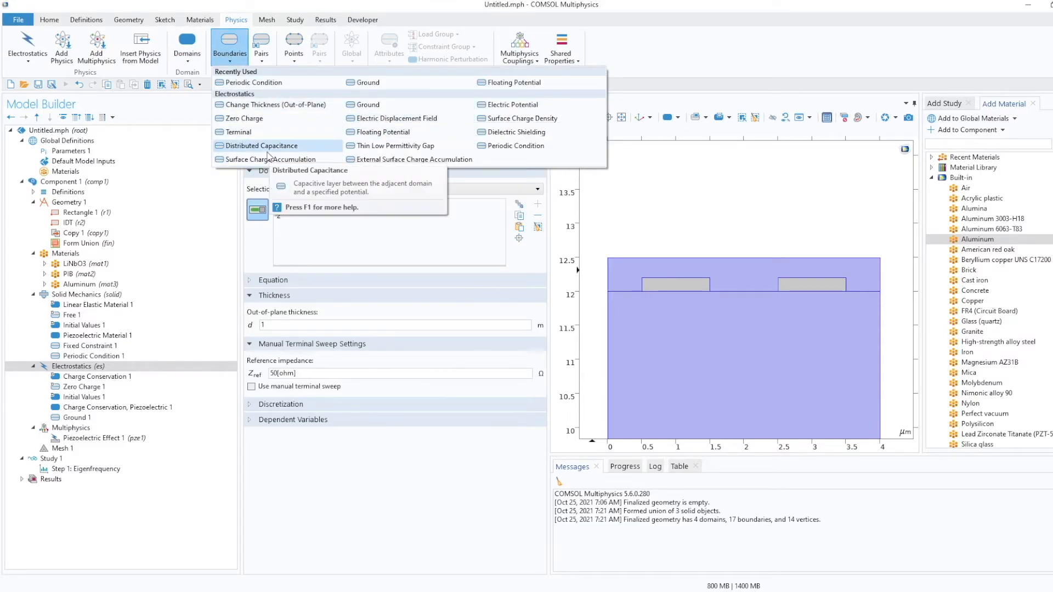
click(375, 134)
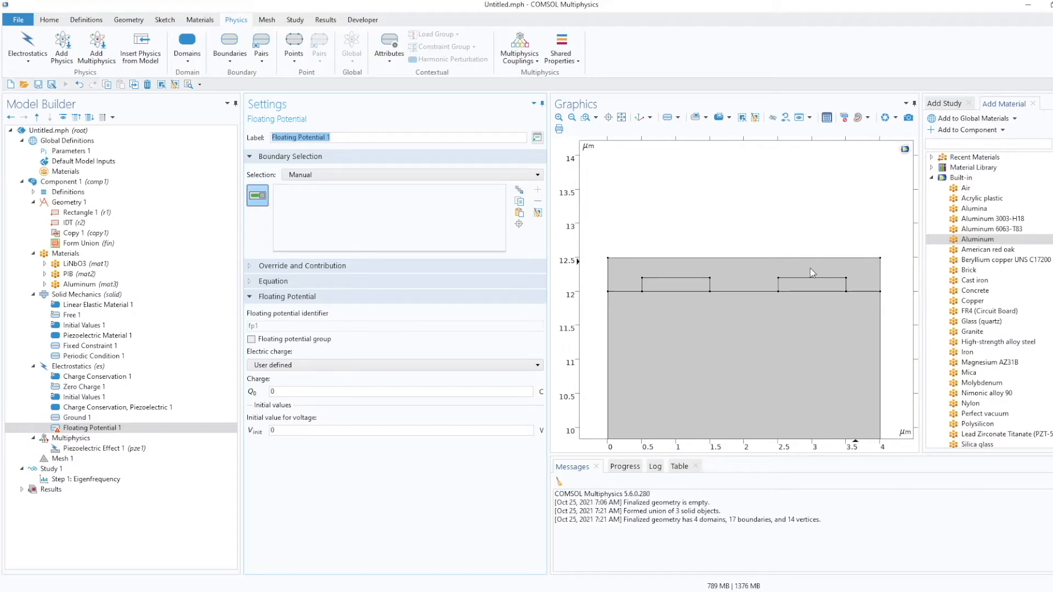
click(811, 284)
click(846, 285)
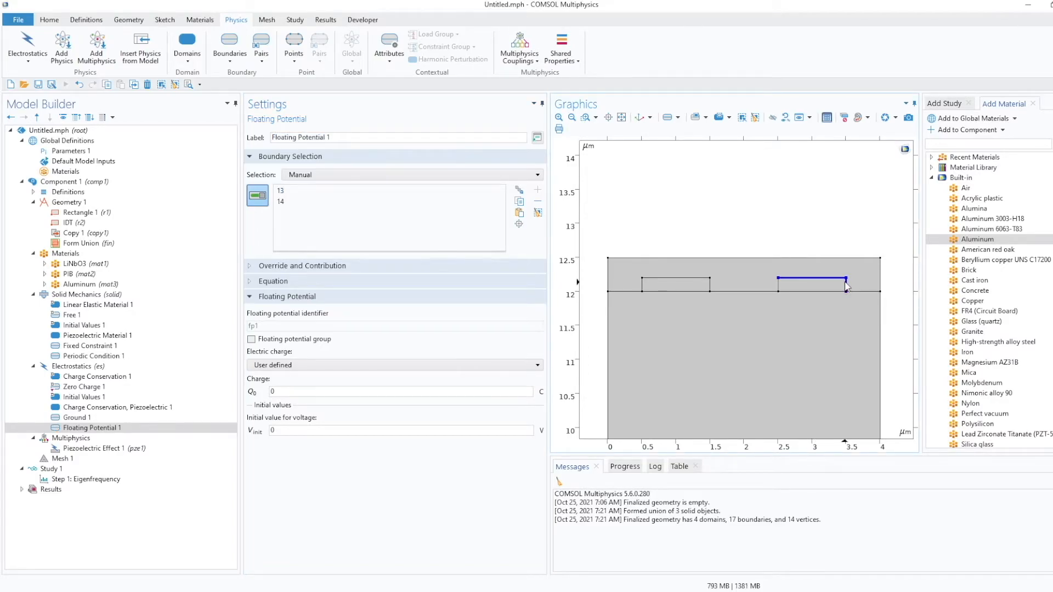
click(831, 292)
click(779, 285)
Add an Electrostatics Periodic Condition on the left and right side boundaries of the unit cell.
click(230, 62)
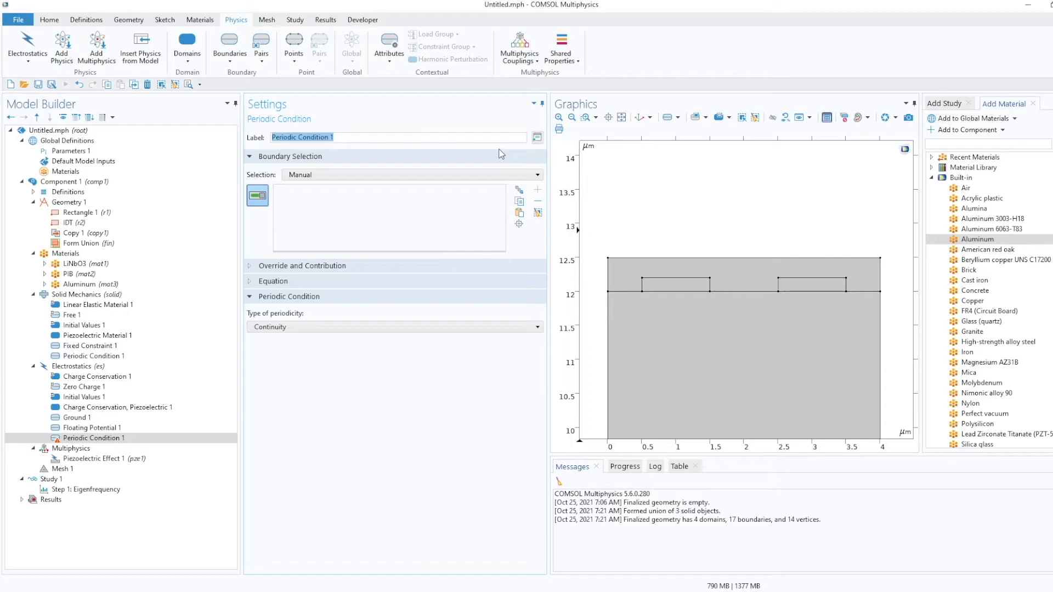
click(607, 274)
click(609, 327)
click(880, 320)
click(881, 283)
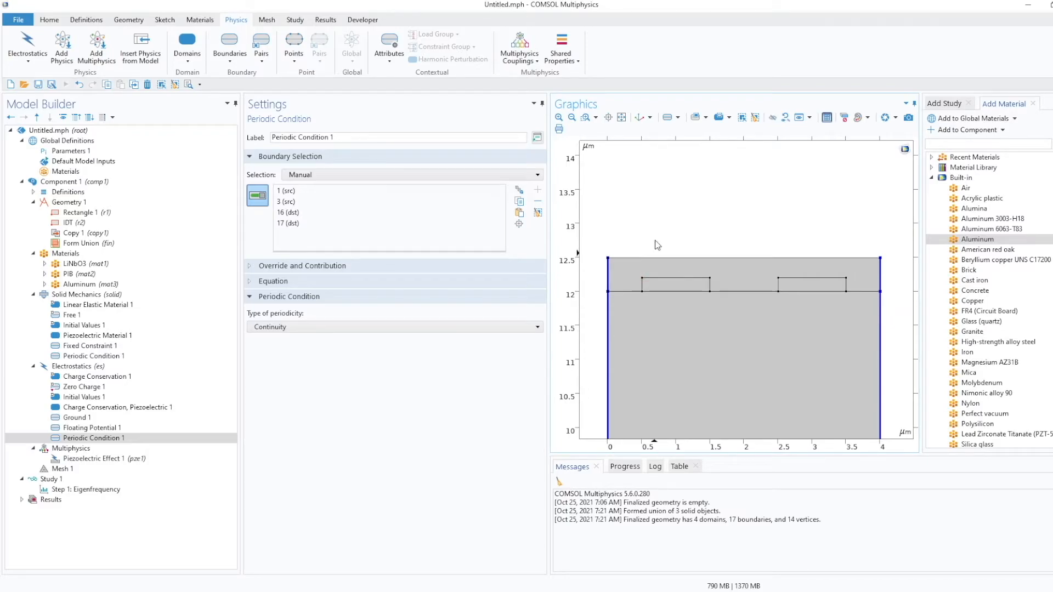
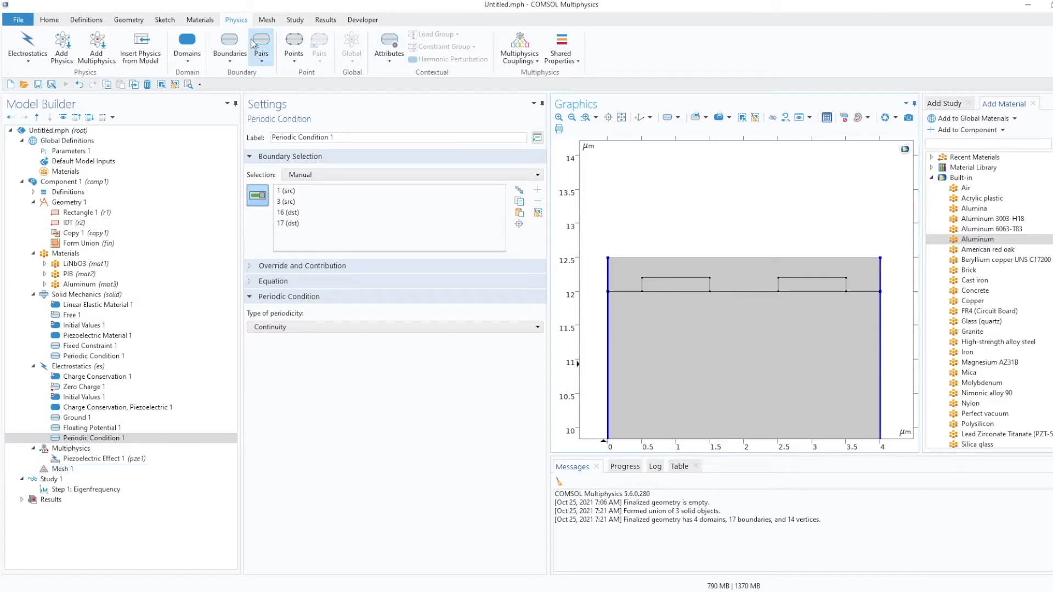
Add an Edge mesh operation on the two left side boundaries (1 and 3) of the unit cell.
click(265, 24)
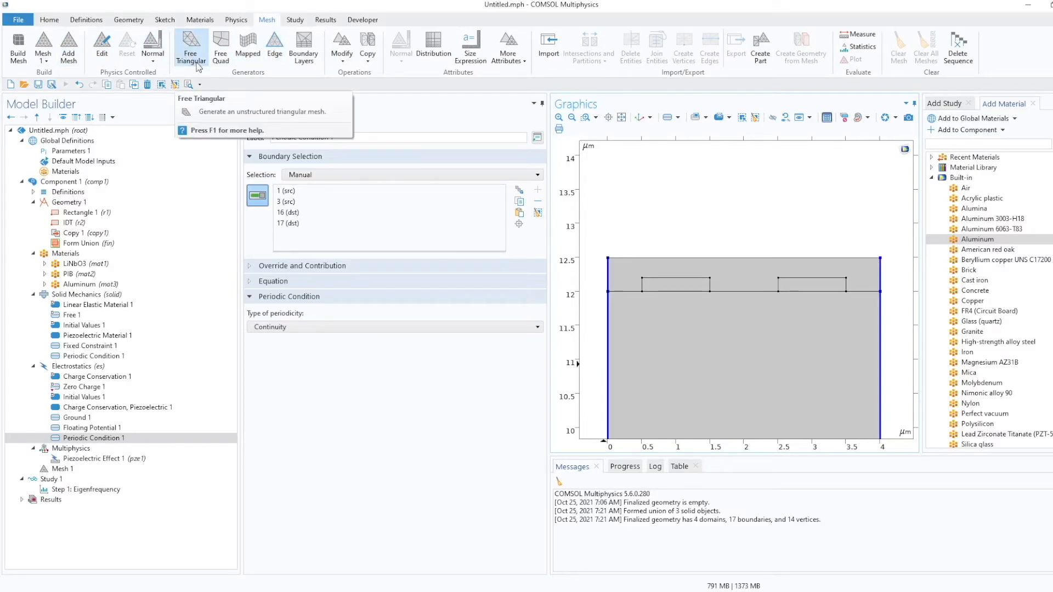
click(275, 48)
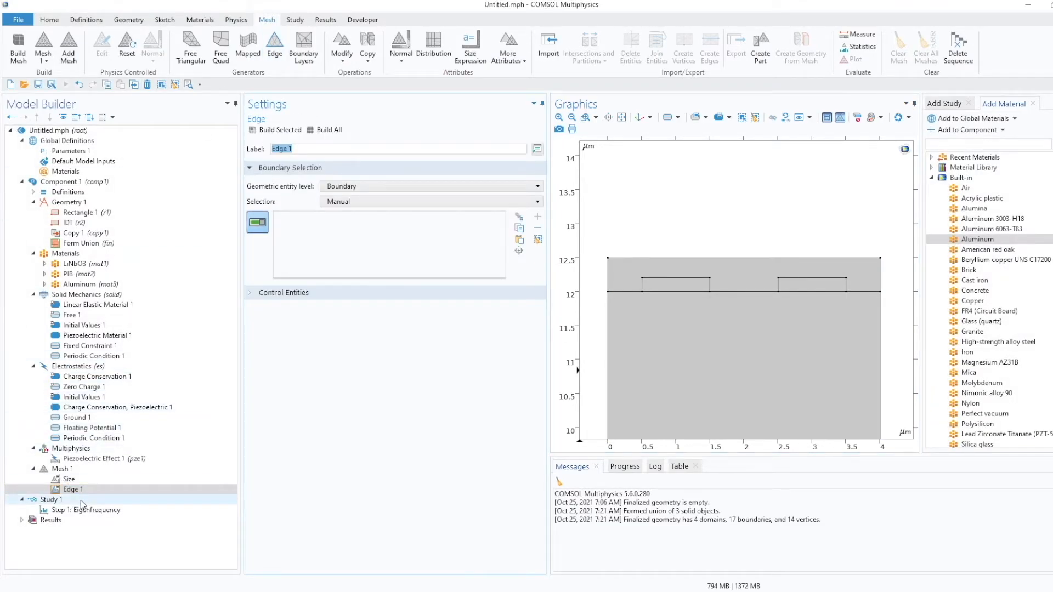
click(67, 491)
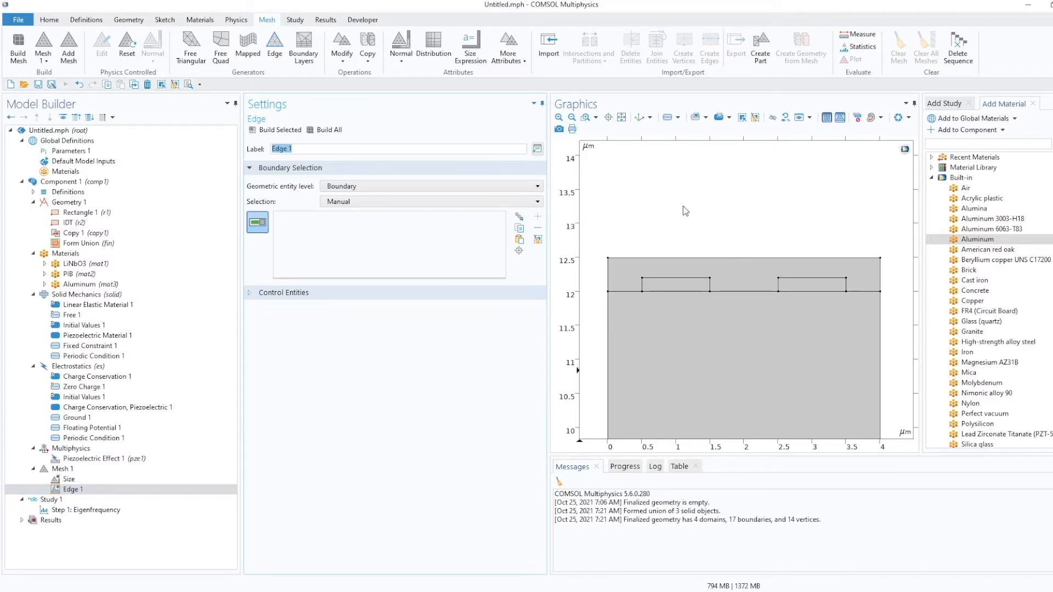
click(623, 119)
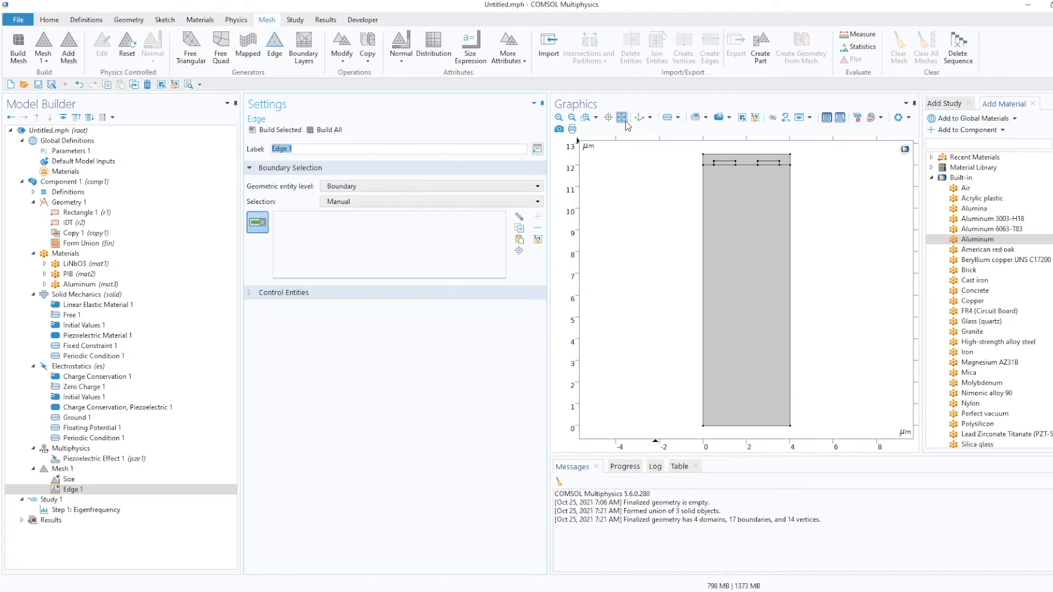
click(762, 428)
click(762, 429)
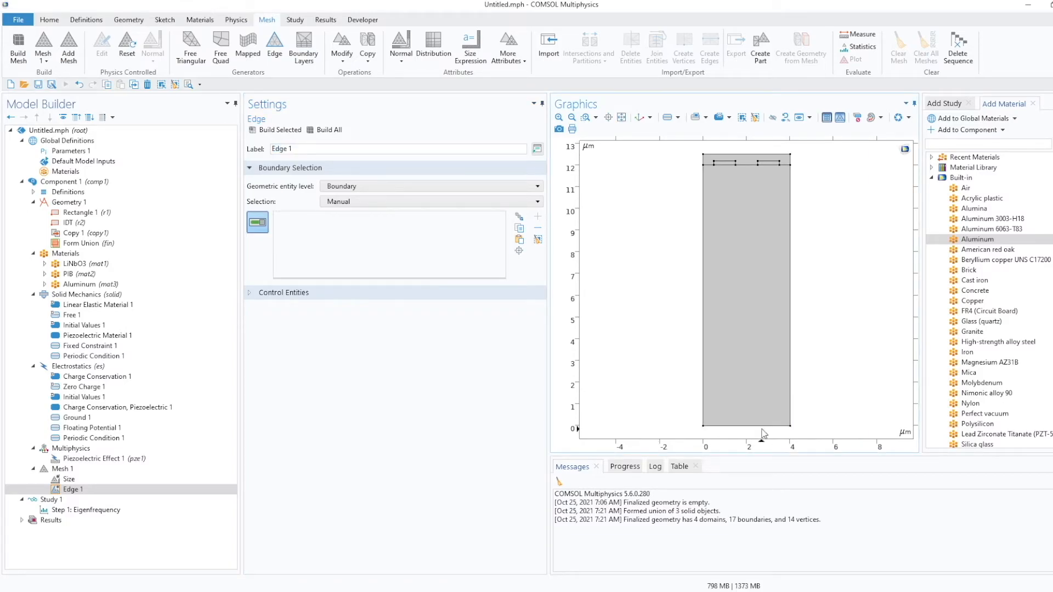
click(704, 190)
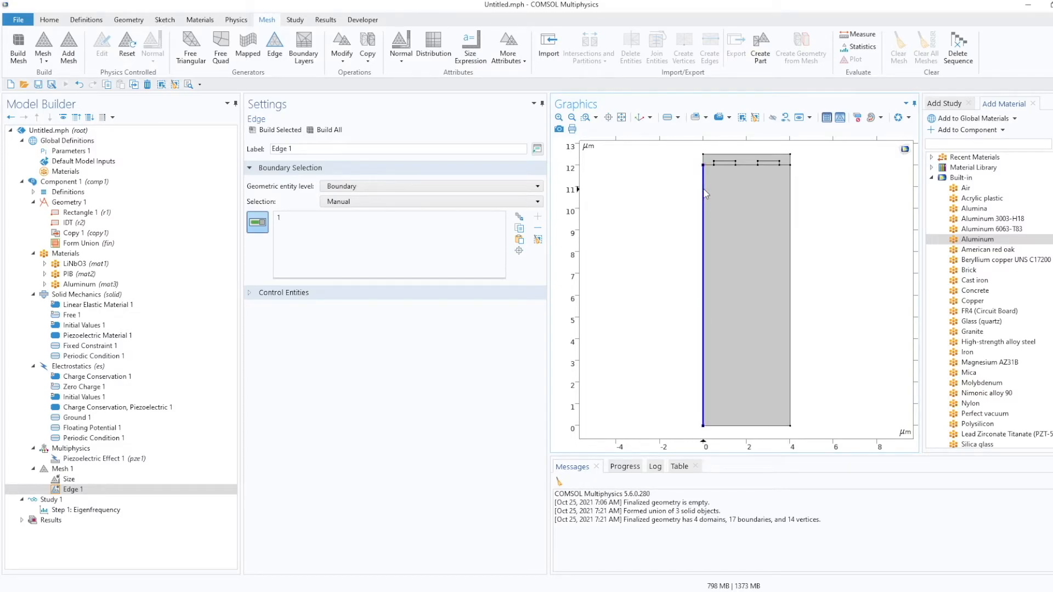
click(790, 189)
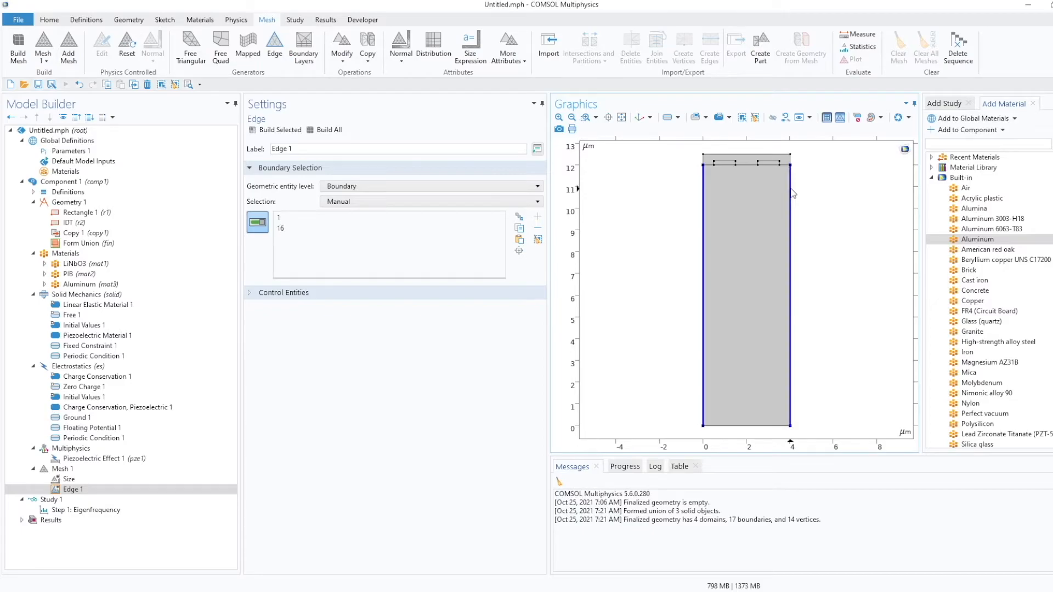
click(791, 189)
click(704, 162)
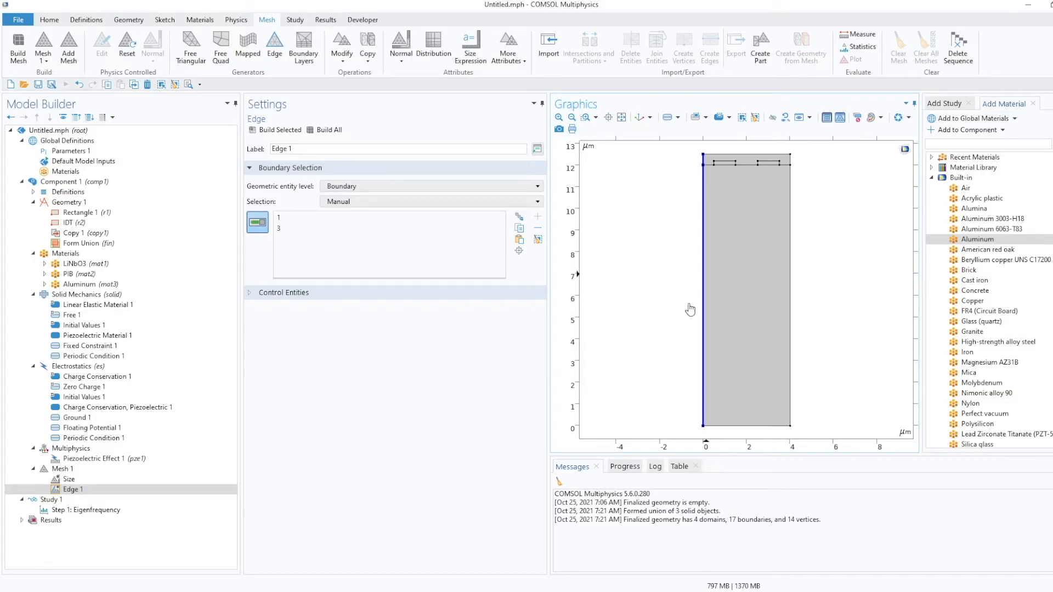
Add a Distribution under the Edge node on the upper left boundary 3 with a fixed number of 4 elements.
right_click(75, 490)
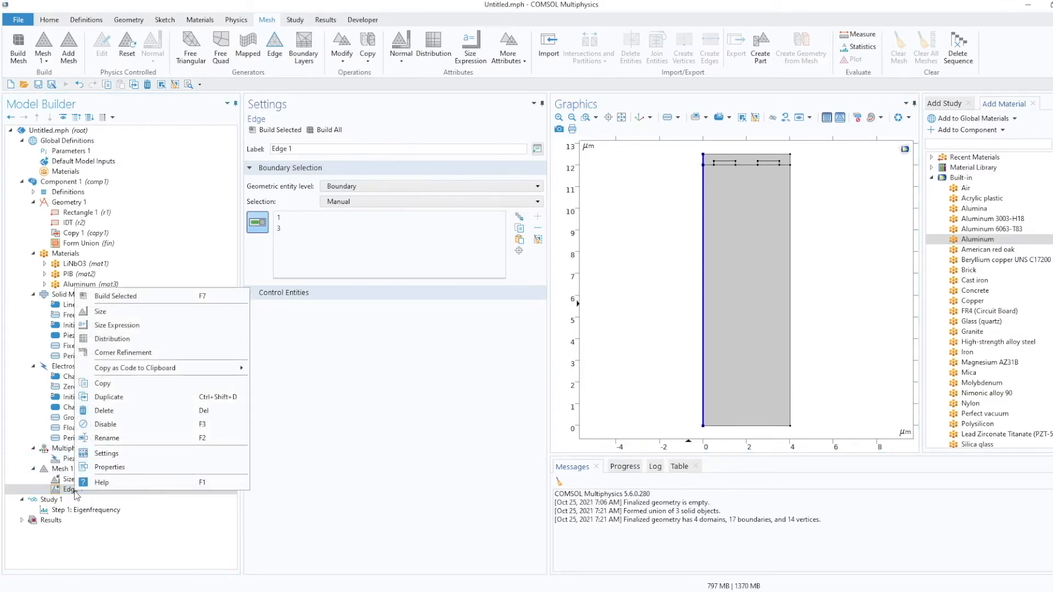
click(112, 339)
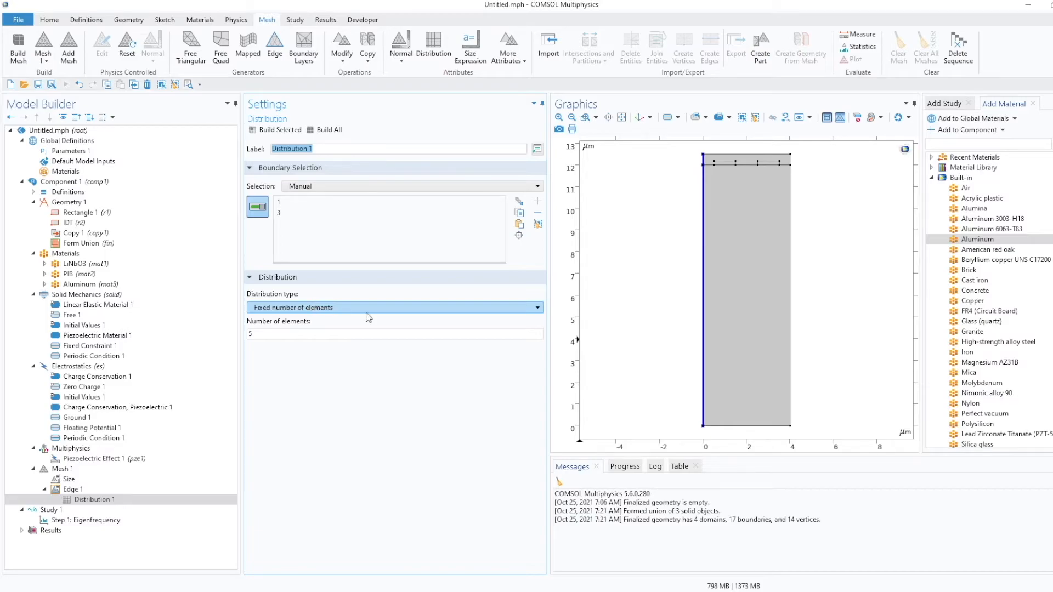
click(791, 306)
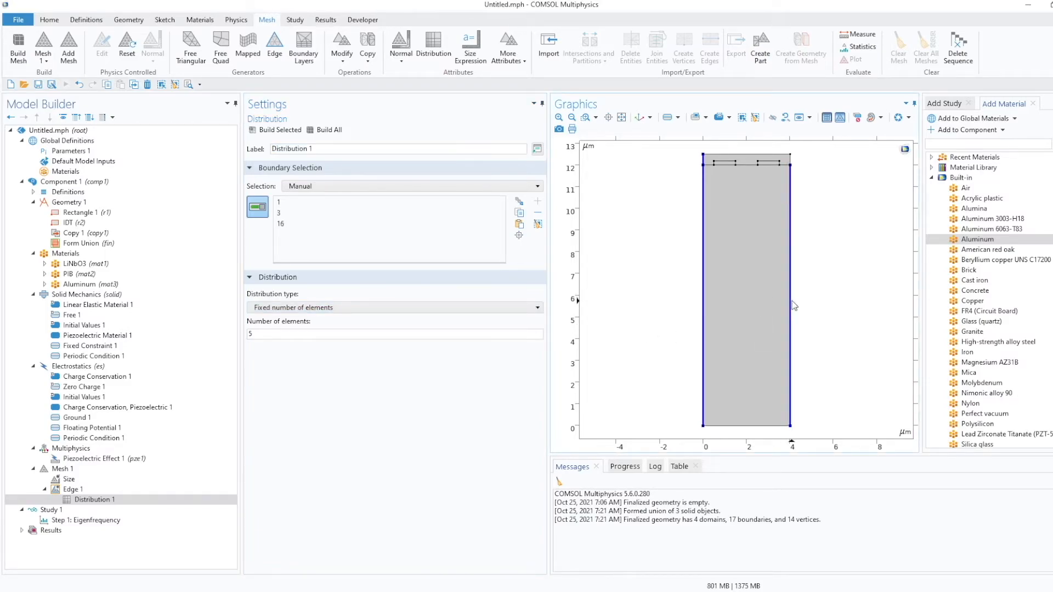
click(792, 302)
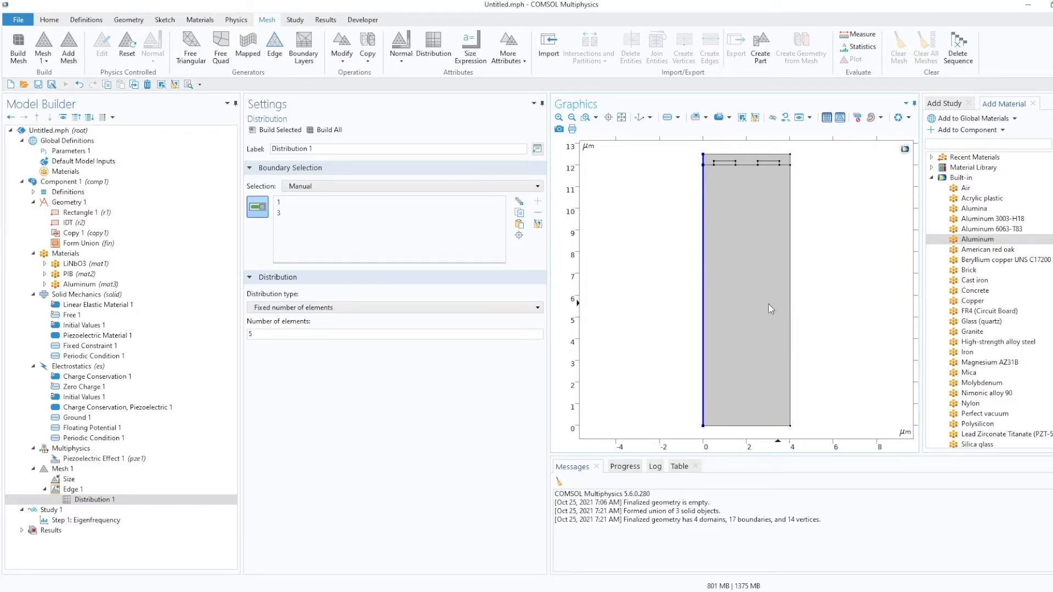
click(307, 203)
click(538, 212)
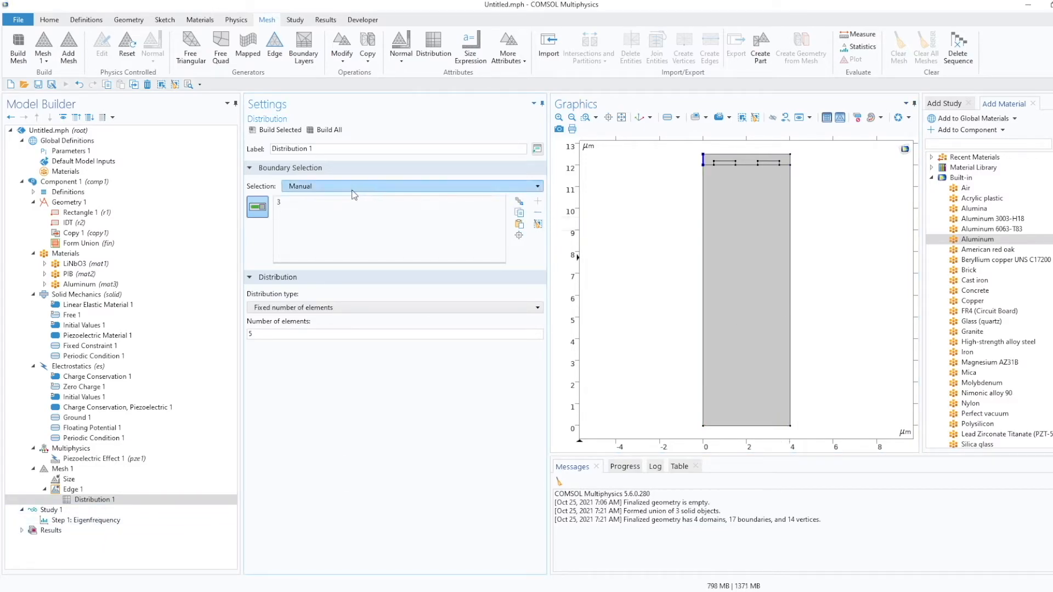
click(289, 202)
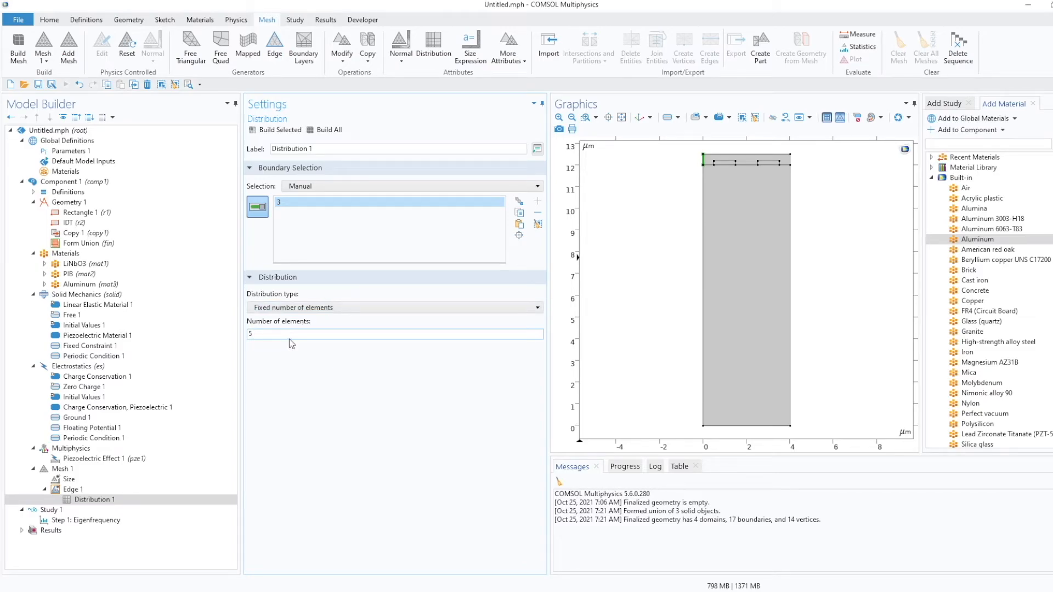
drag(269, 334, 228, 332)
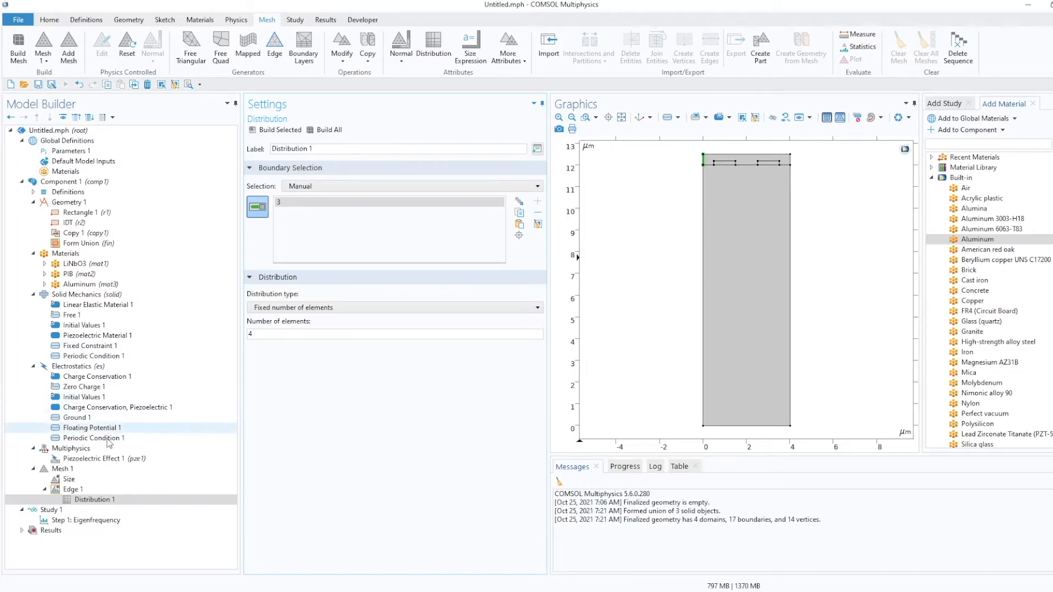
Add a second Distribution restricted to the lower left boundary 1 and set its distribution type to Predefined.
click(72, 489)
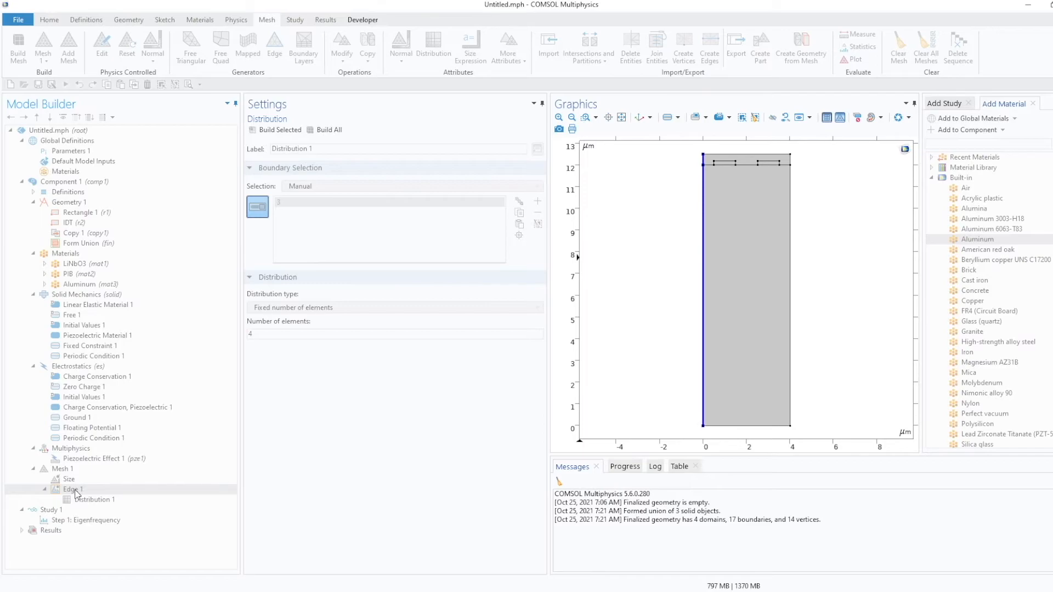
right_click(76, 492)
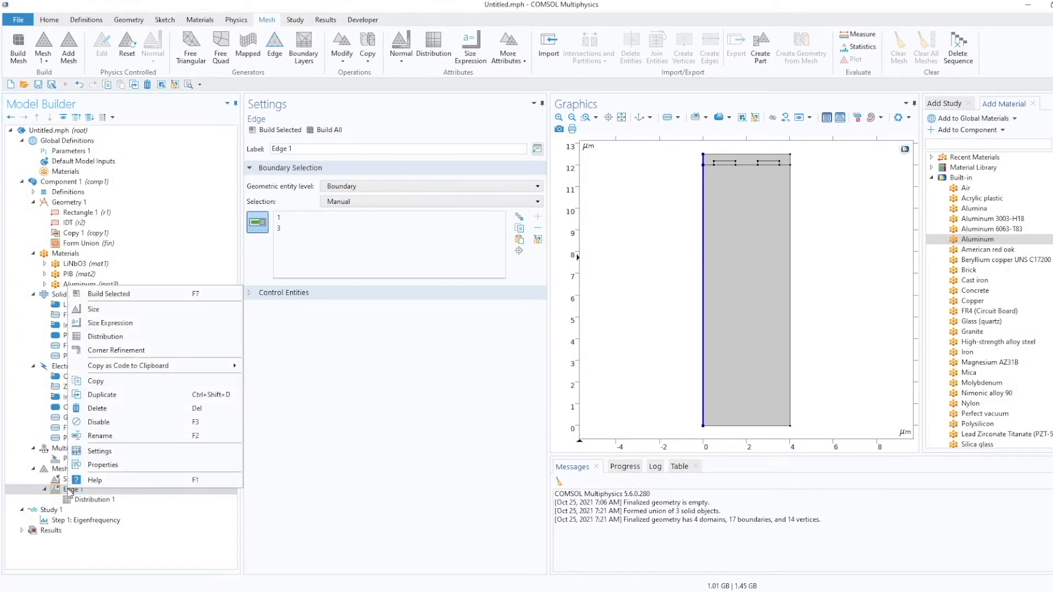
click(147, 335)
click(99, 512)
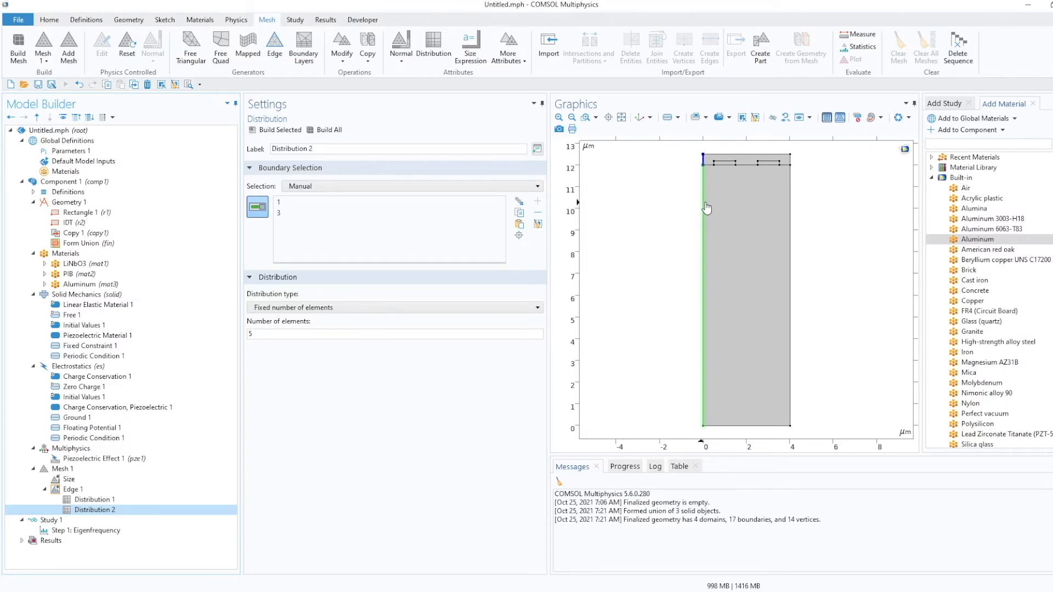
click(283, 214)
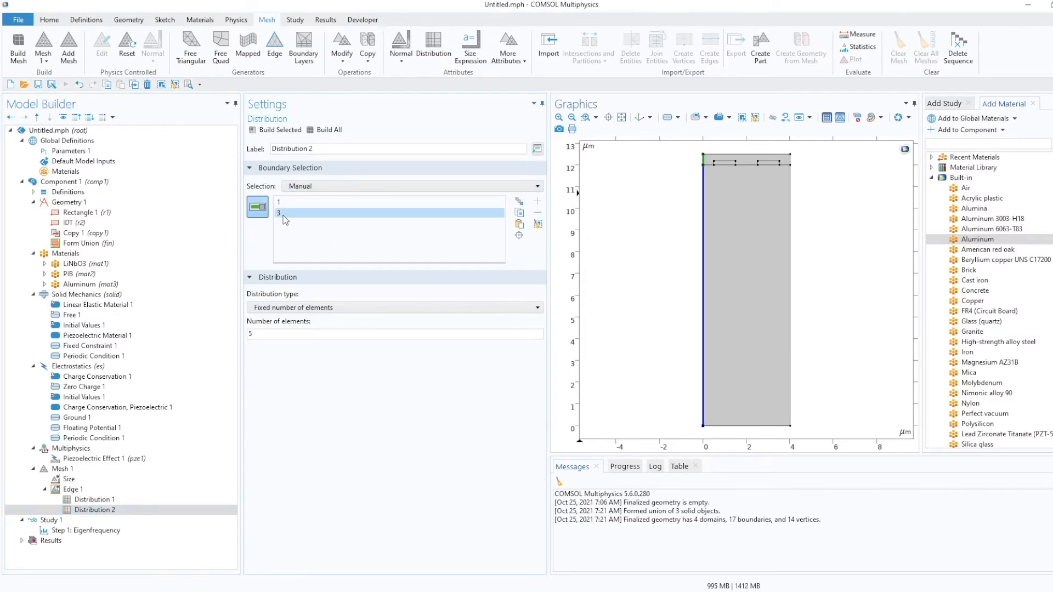
click(537, 214)
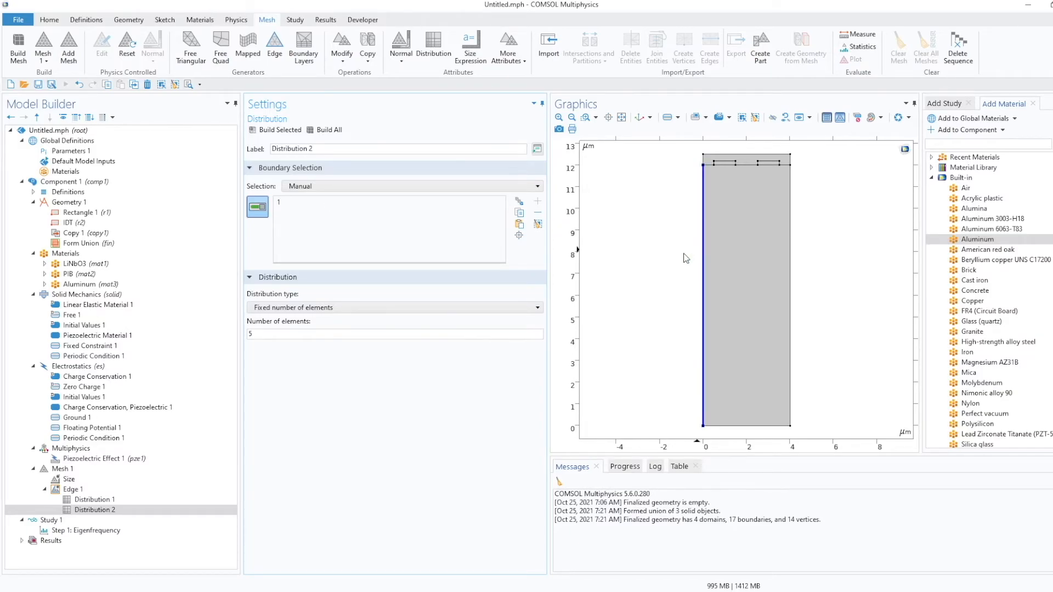
click(482, 310)
click(459, 343)
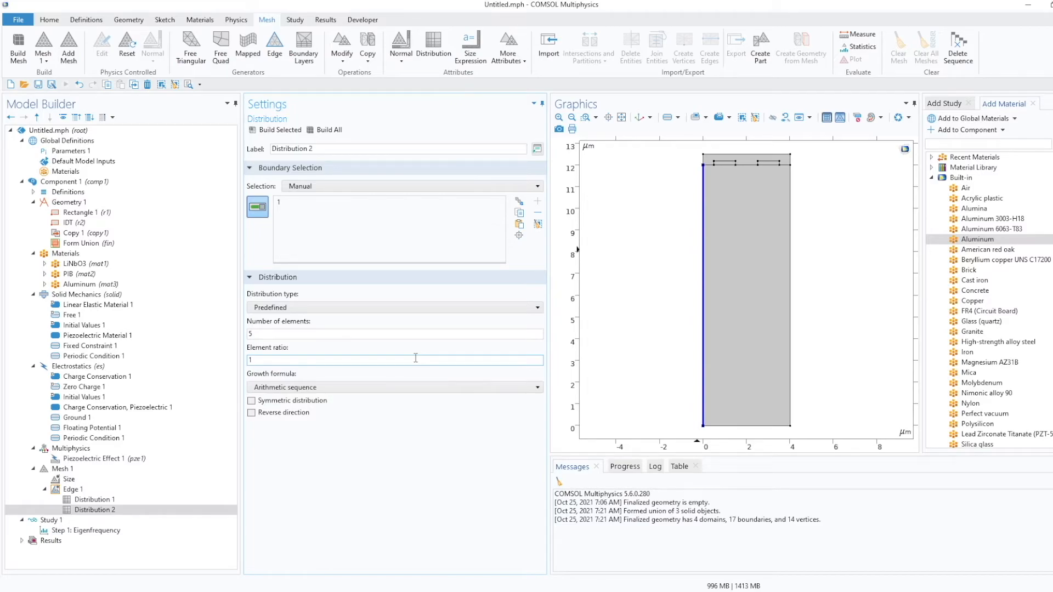
Set the second Distribution to 25 elements with an element ratio of 25, then build all.
drag(351, 334, 195, 351)
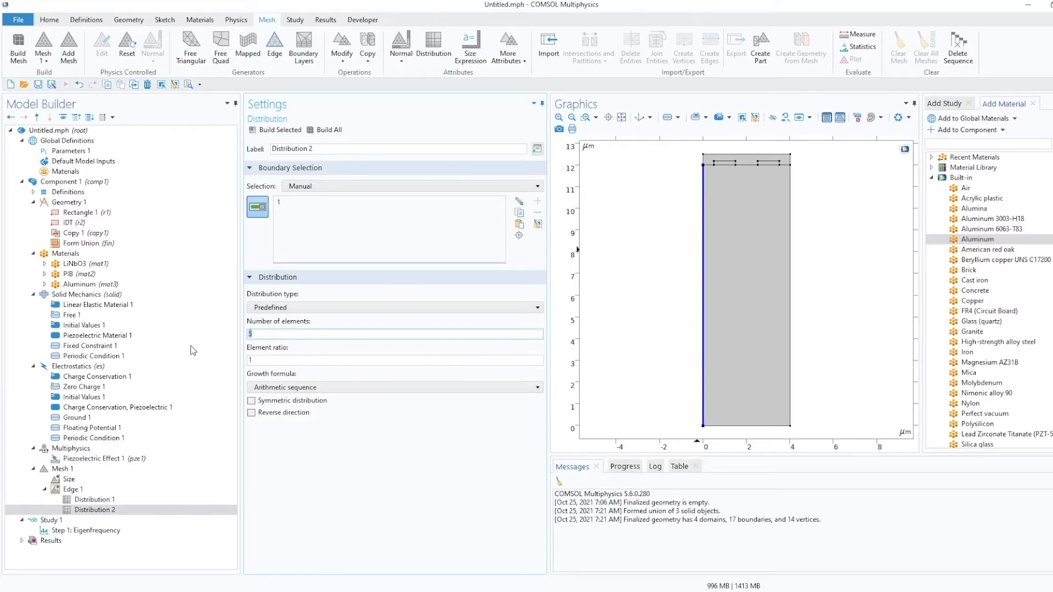
text(25)
click(373, 361)
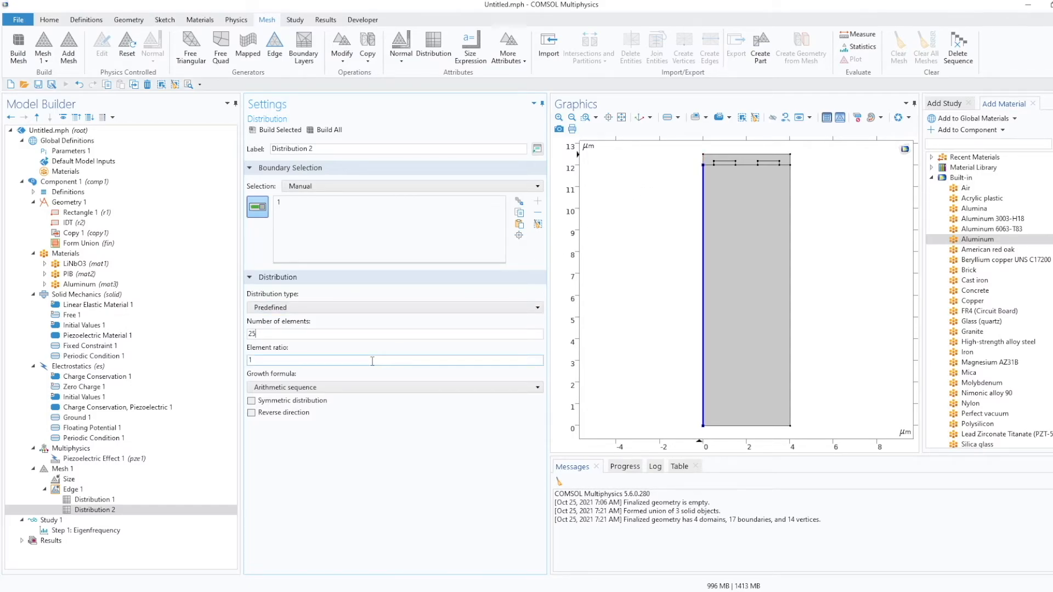
drag(373, 360, 228, 361)
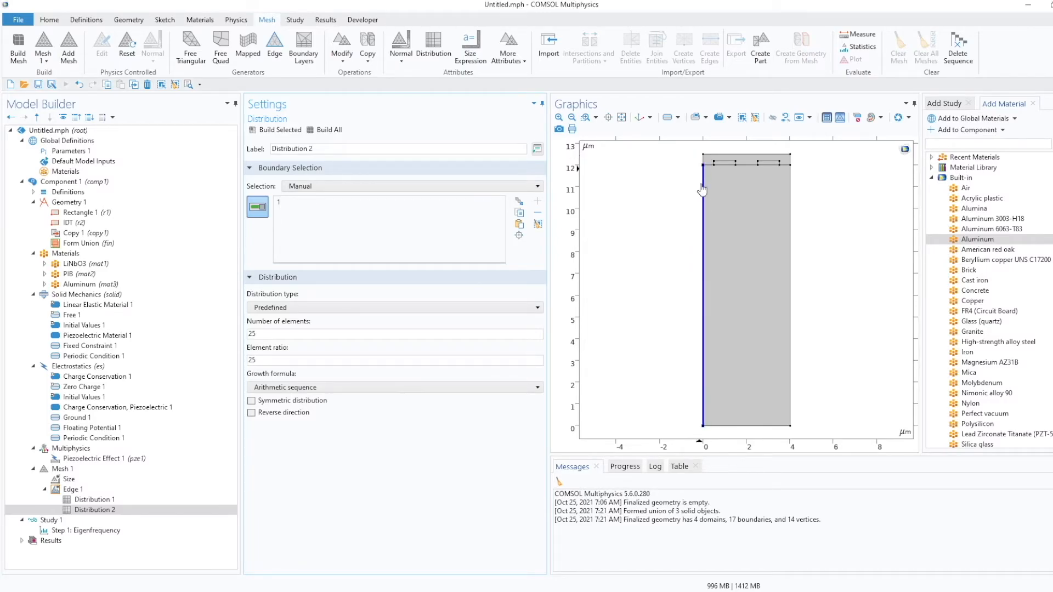
click(333, 133)
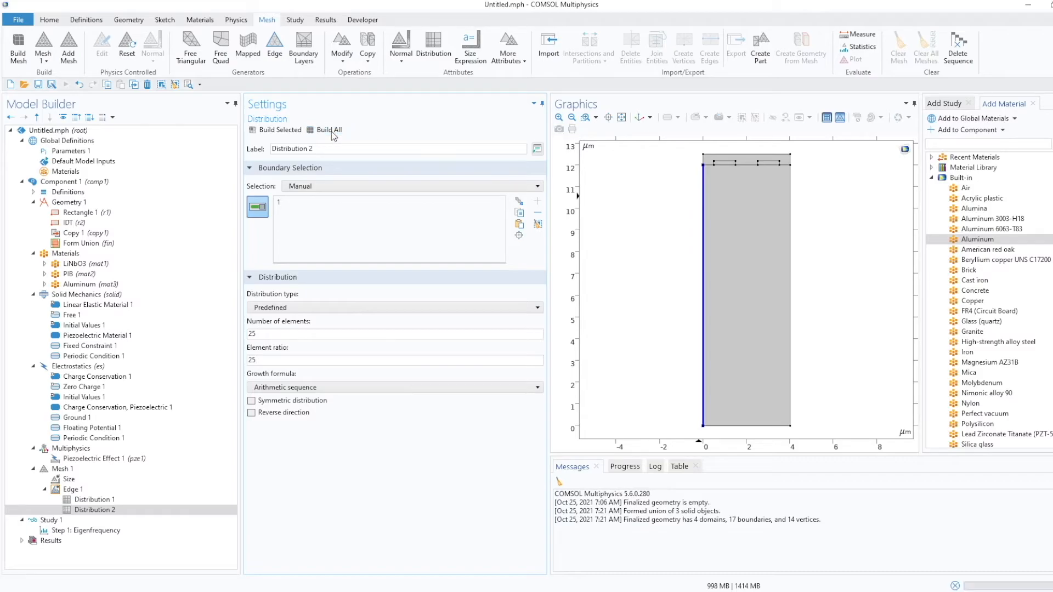
Add a Copy Edge mesh operation with the left side boundaries 1 and 3 as source boundaries.
click(92, 500)
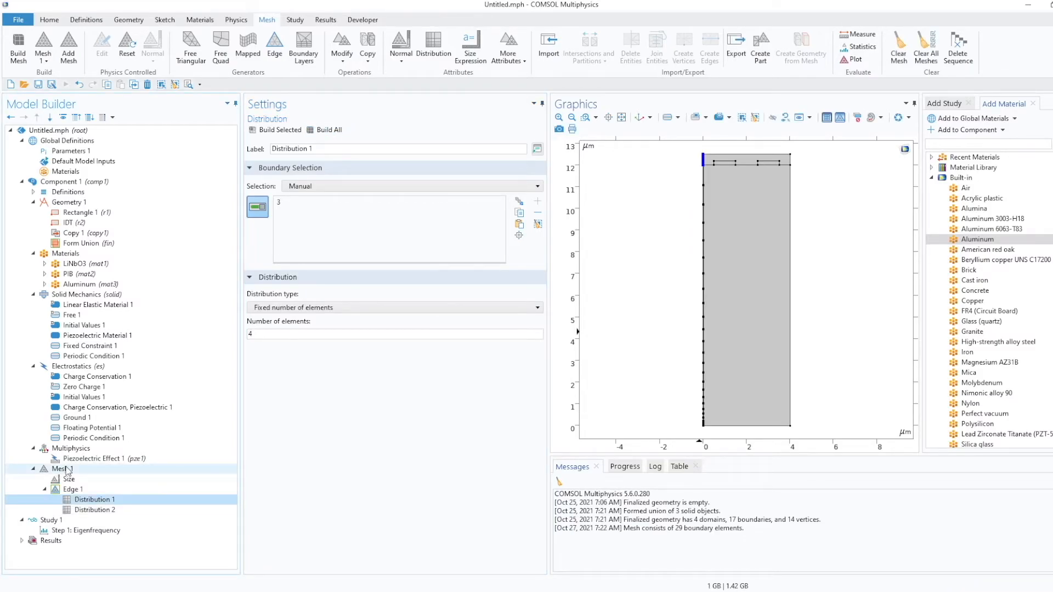
click(66, 469)
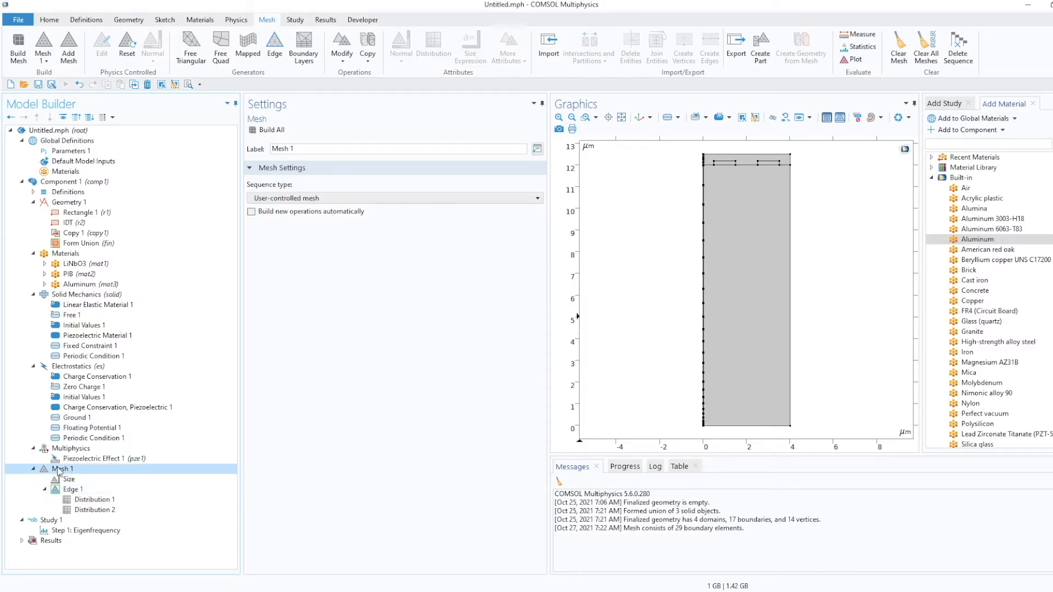
right_click(59, 472)
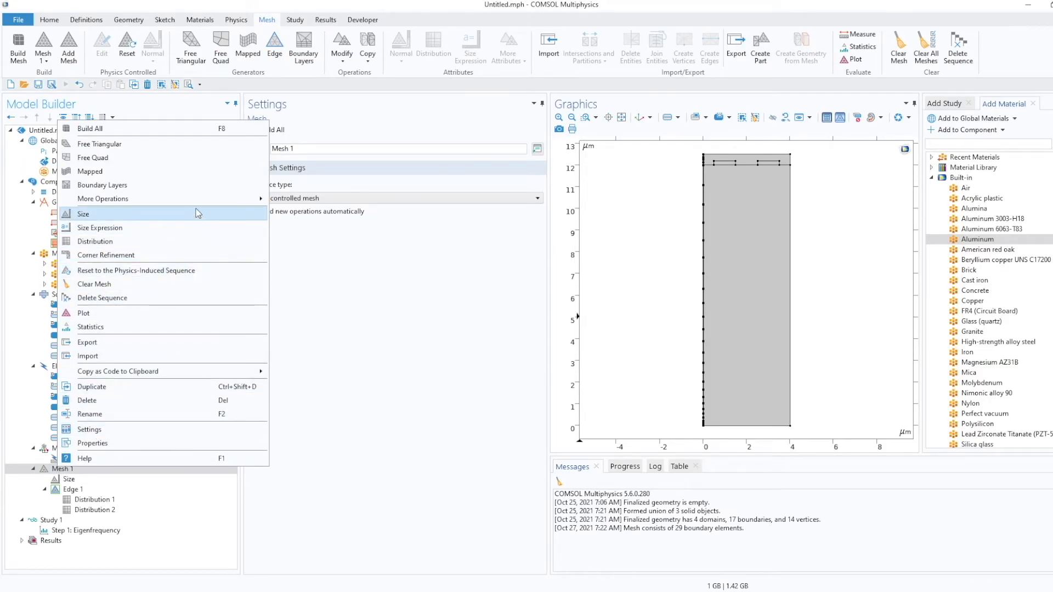
mouse_move(208, 199)
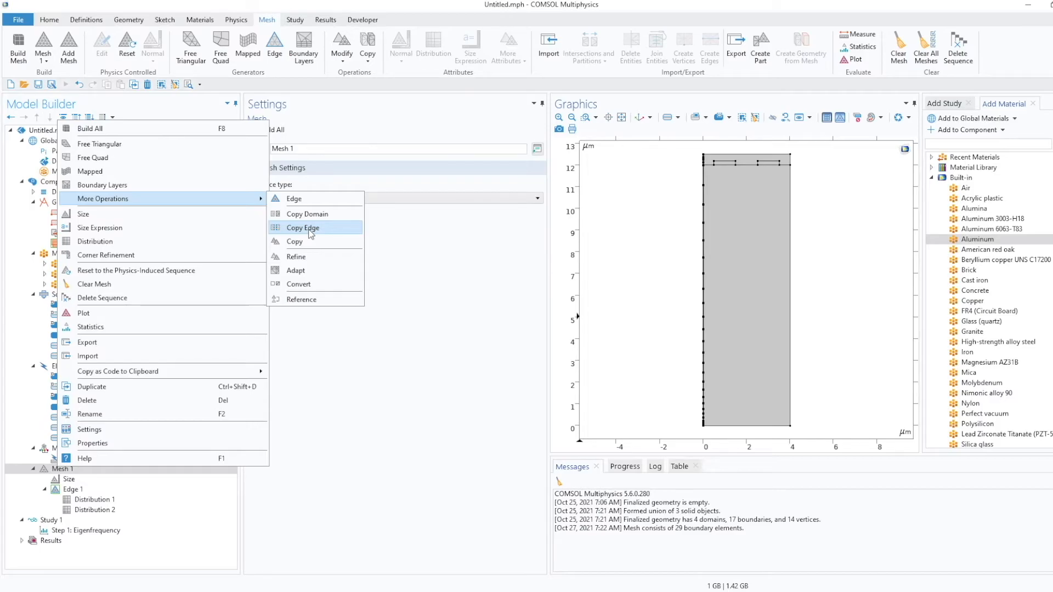
click(311, 227)
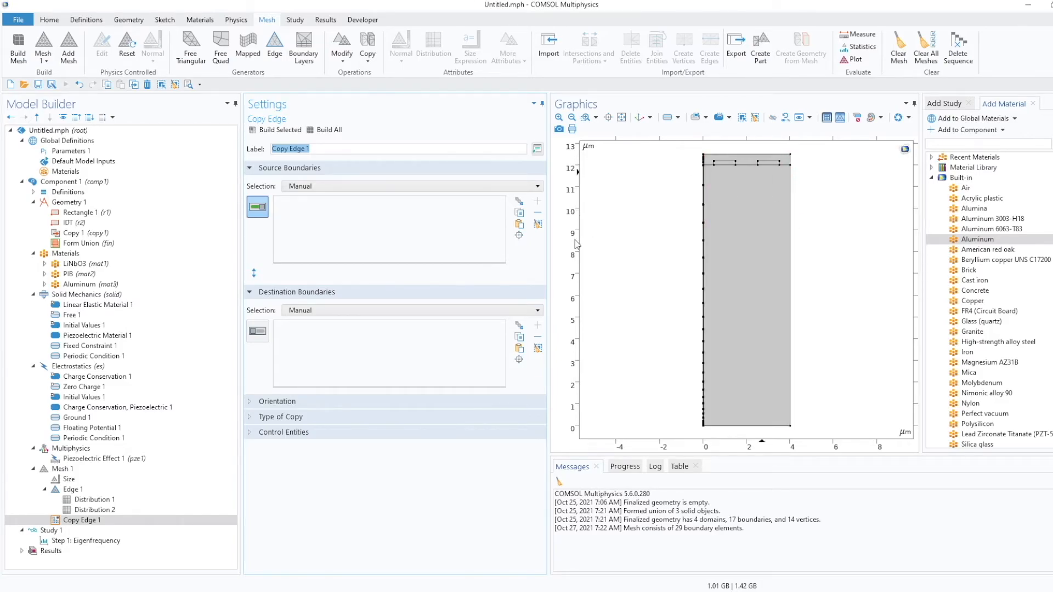
click(308, 207)
click(703, 271)
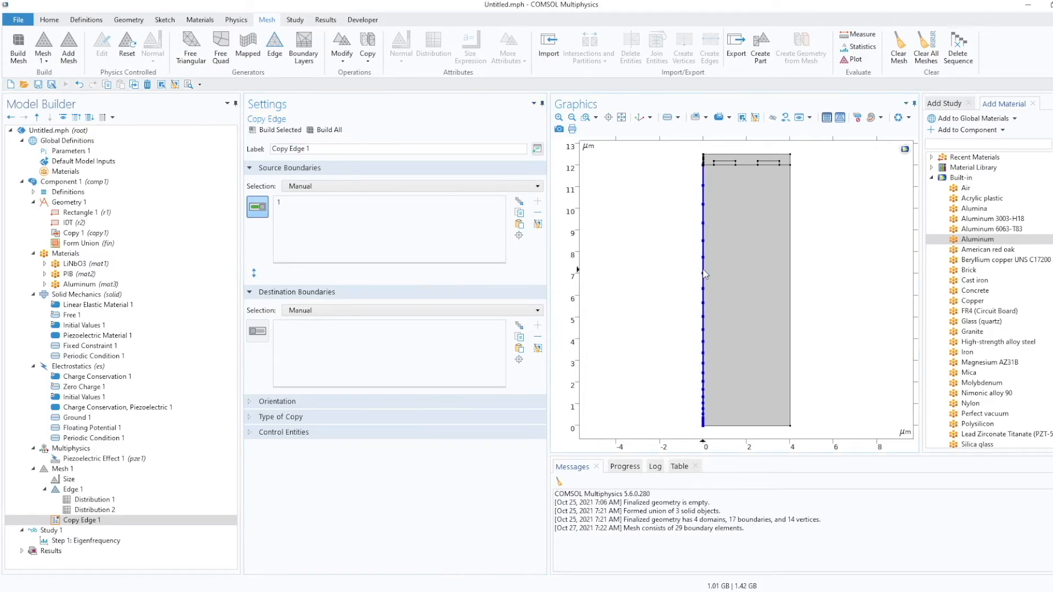
click(703, 160)
click(316, 312)
click(308, 314)
click(790, 228)
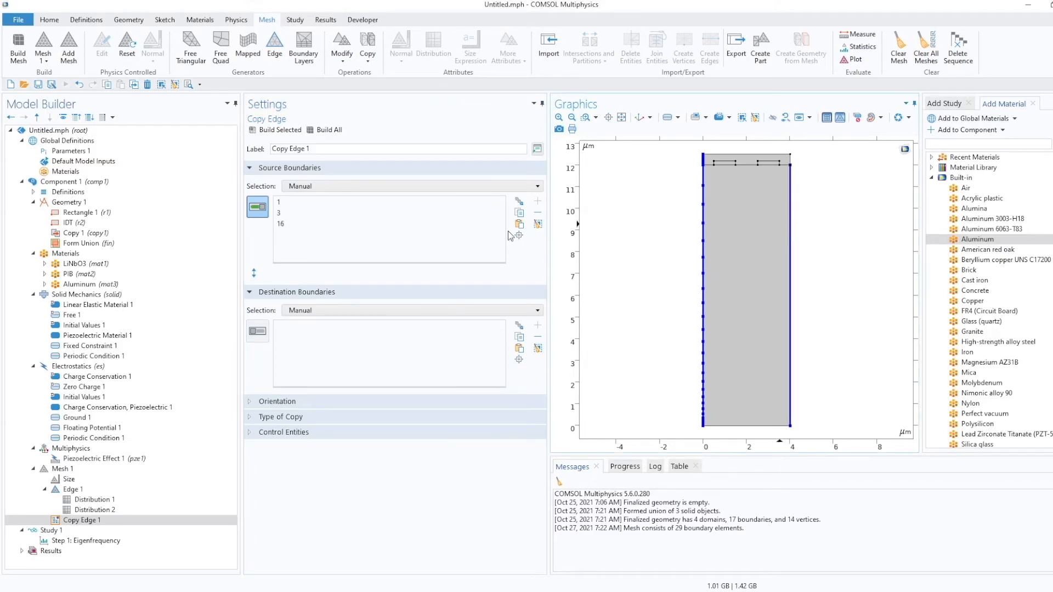
click(282, 225)
click(538, 212)
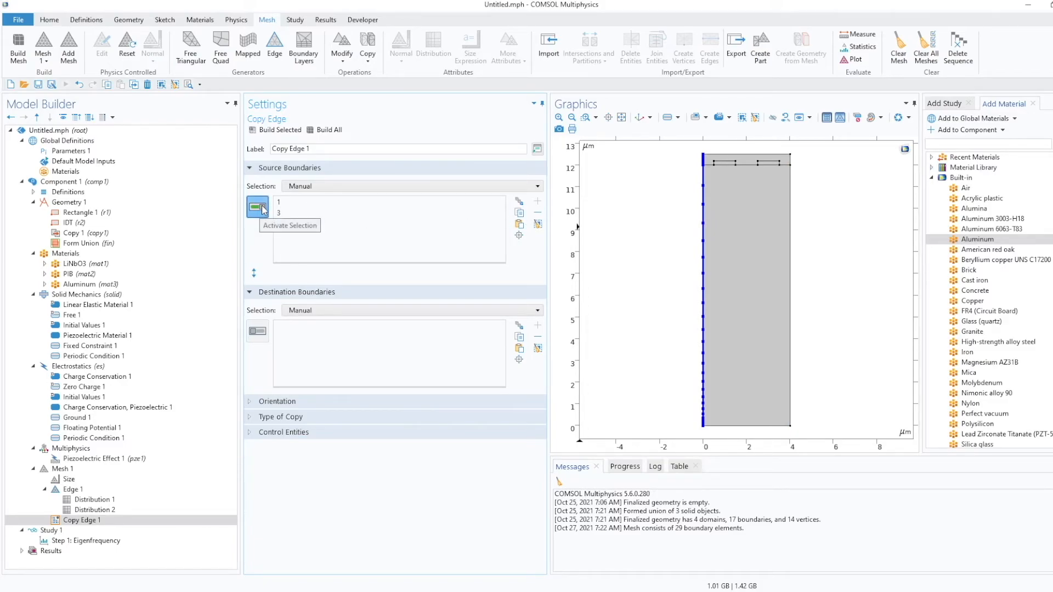
Set the Copy Edge destination to the right side boundaries 16 and 17, then build all.
click(256, 331)
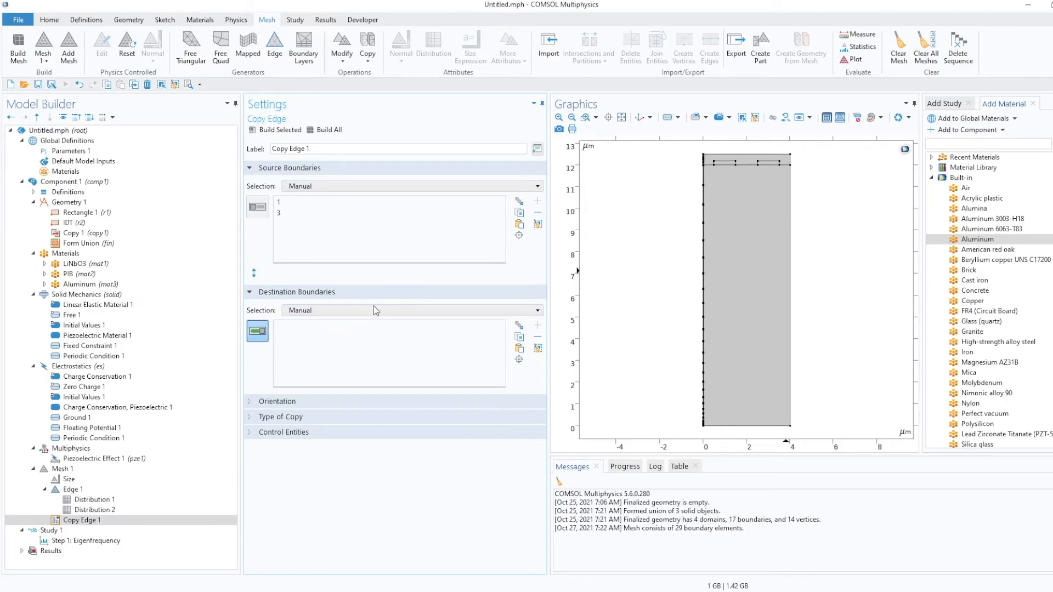
click(791, 230)
click(791, 159)
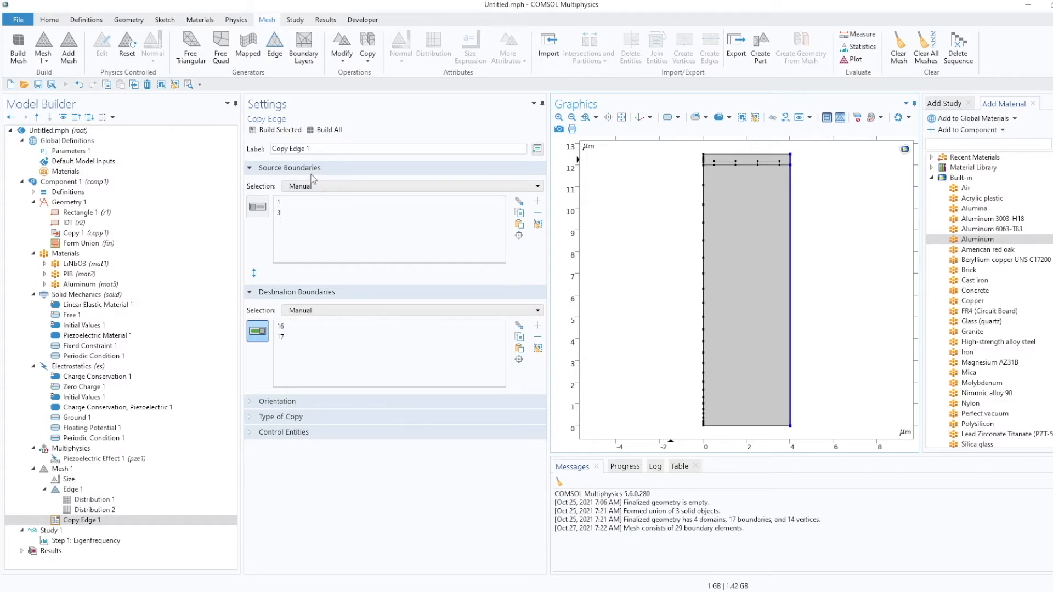
click(327, 131)
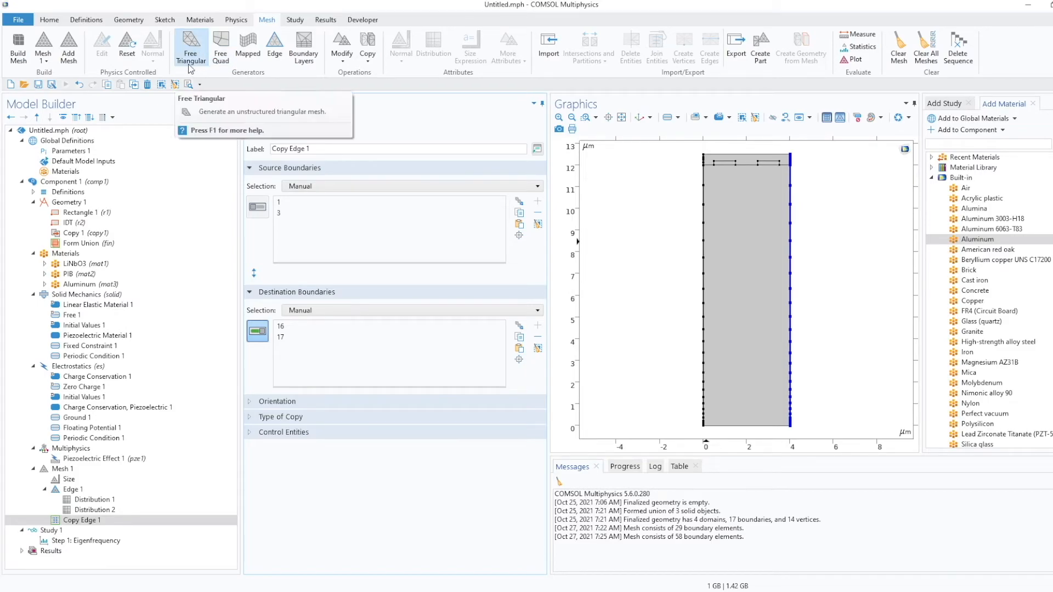
Add a Free Quad mesh operation and set its geometric entity level to Domain.
click(218, 65)
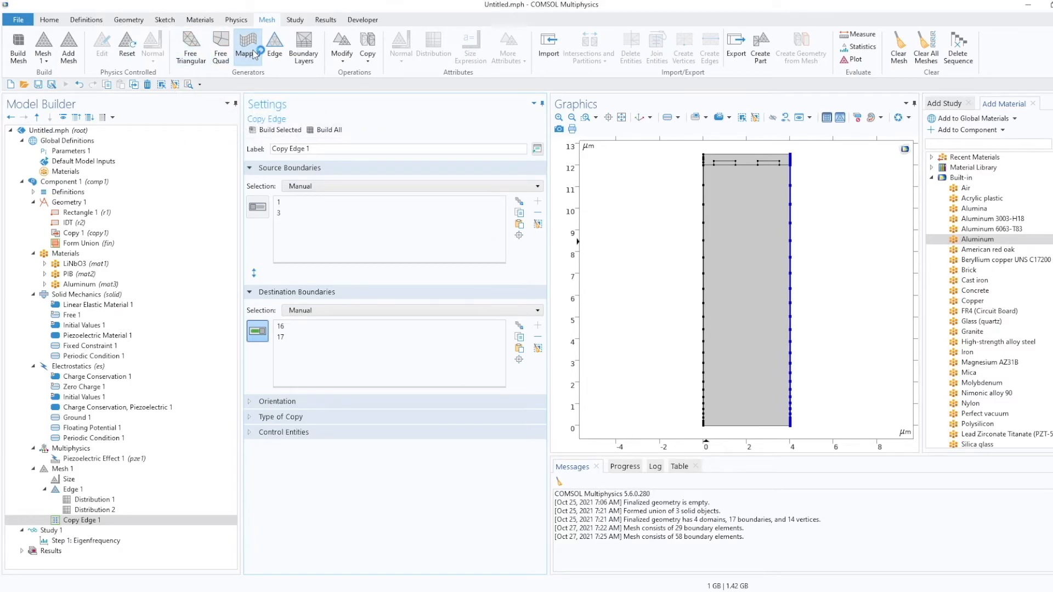
click(221, 53)
click(387, 186)
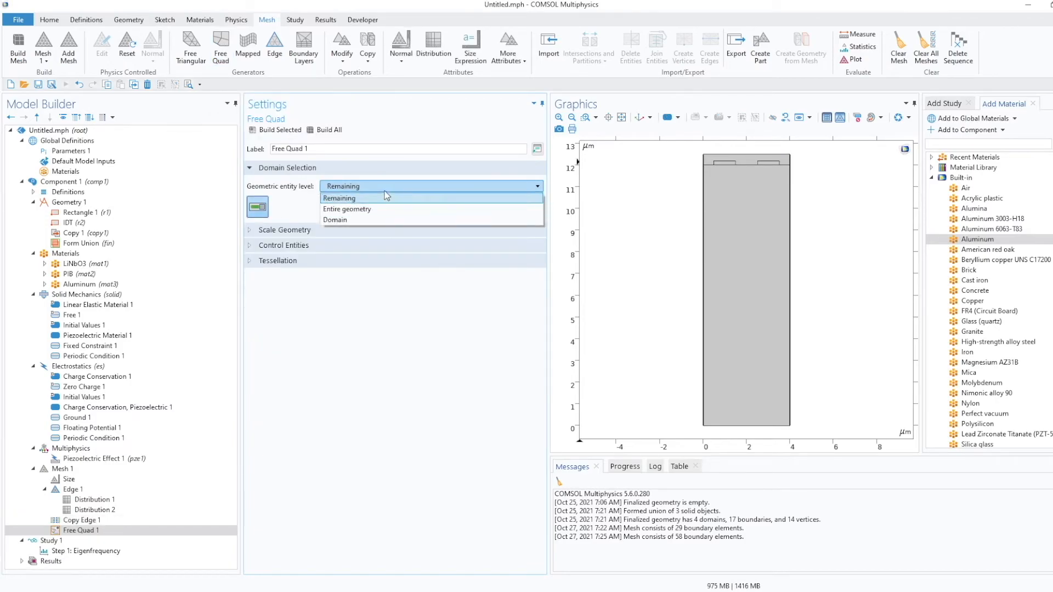
click(387, 197)
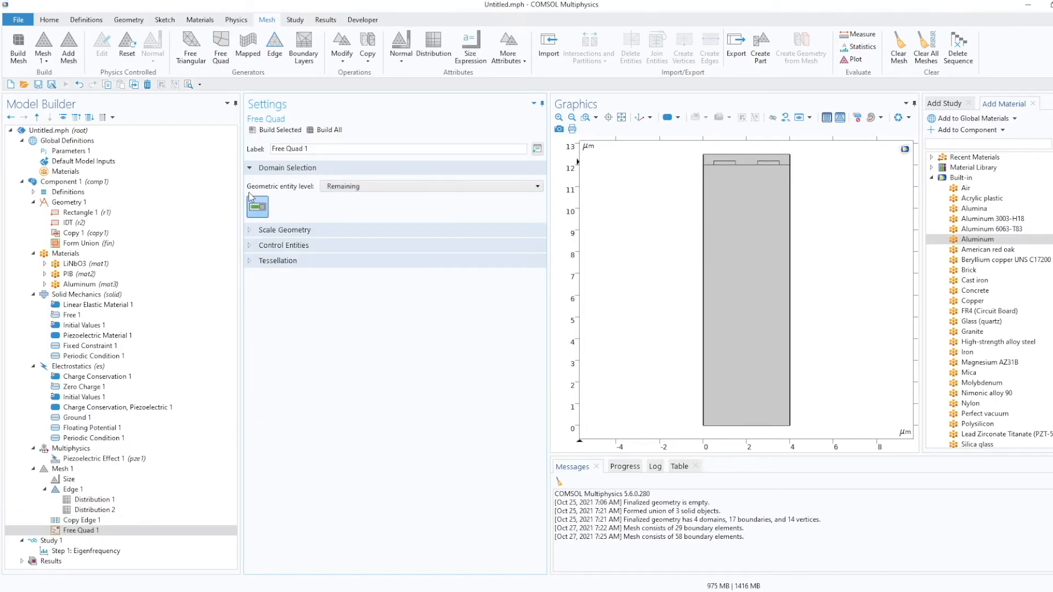
click(387, 187)
click(386, 218)
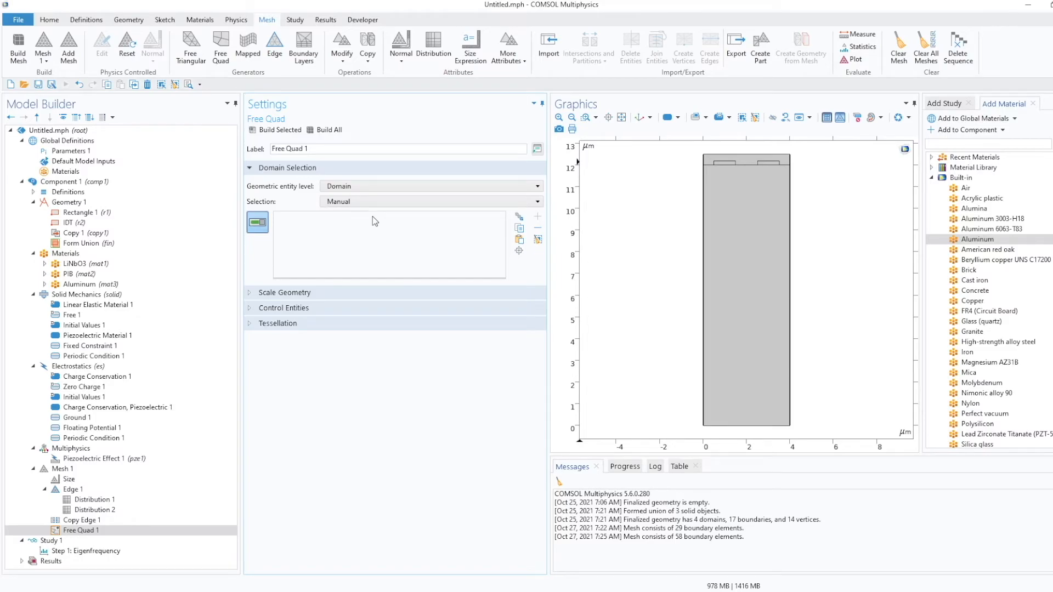
Select the PIB layer and both electrode domains 2, 3 and 4 for the Free Quad, then build all.
click(737, 248)
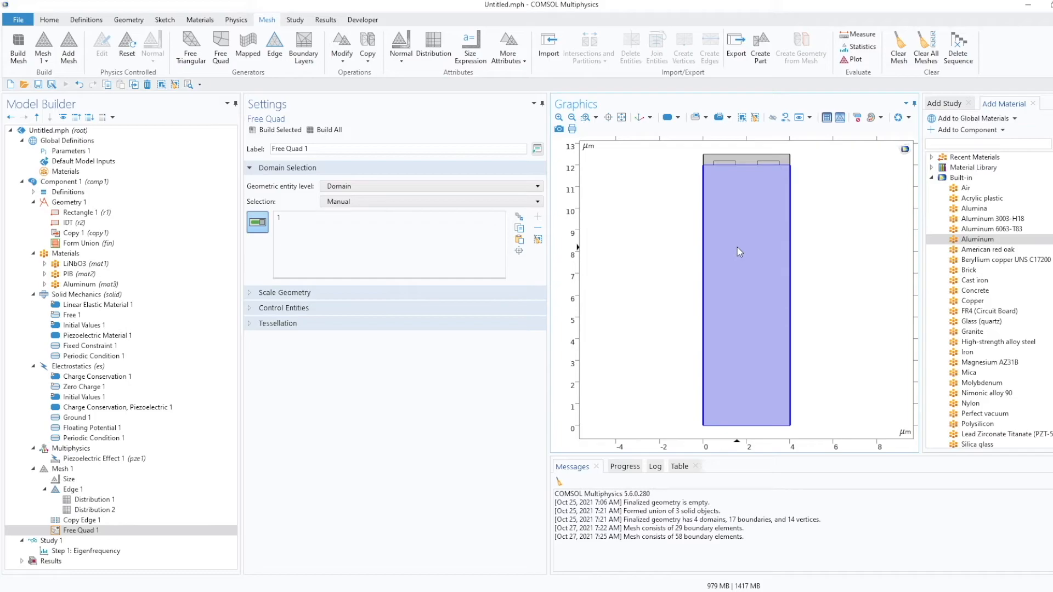
click(737, 248)
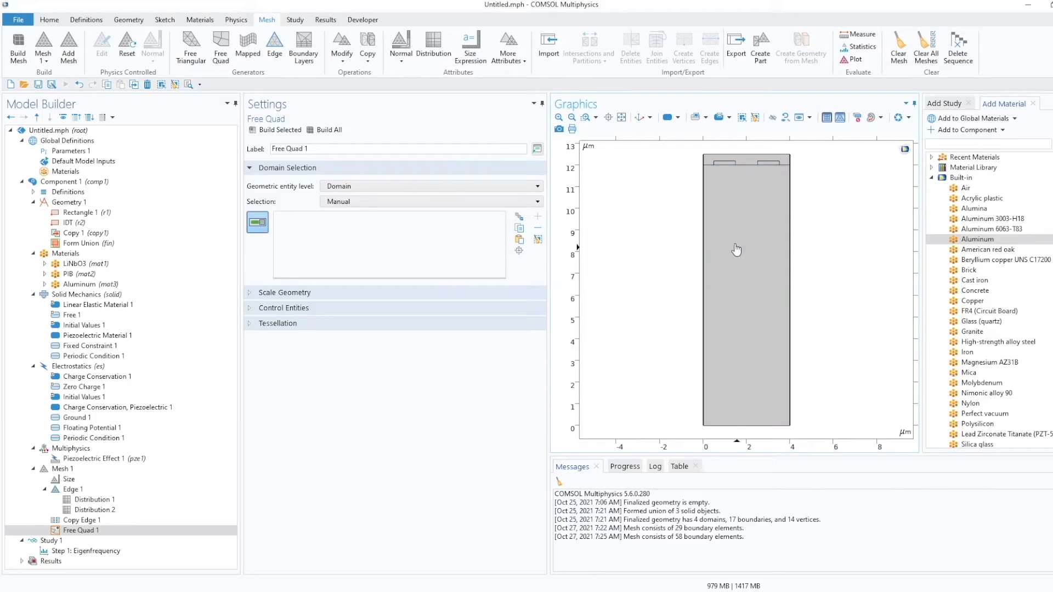
click(739, 160)
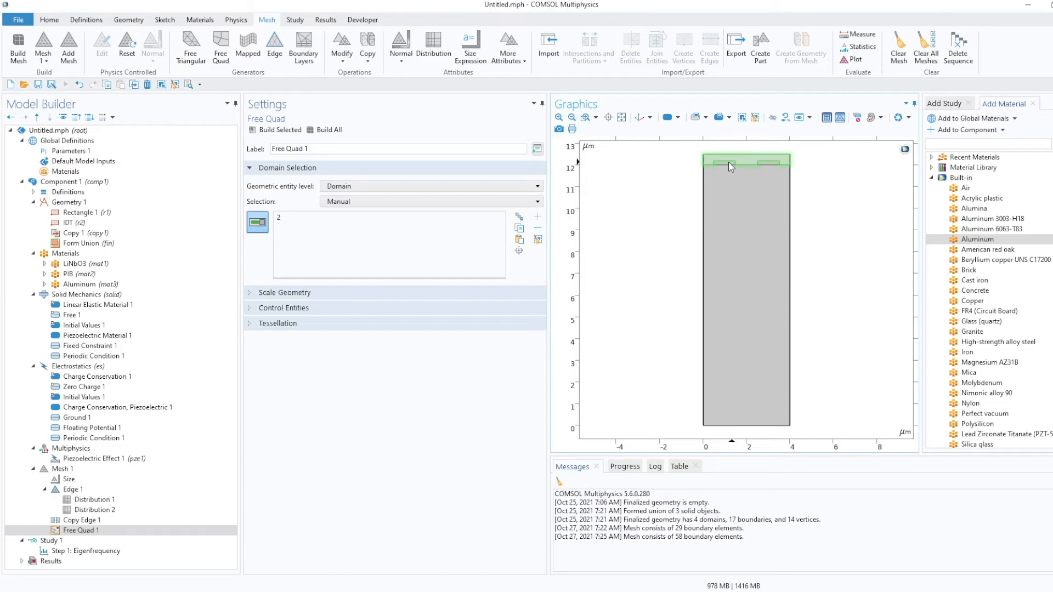
click(728, 162)
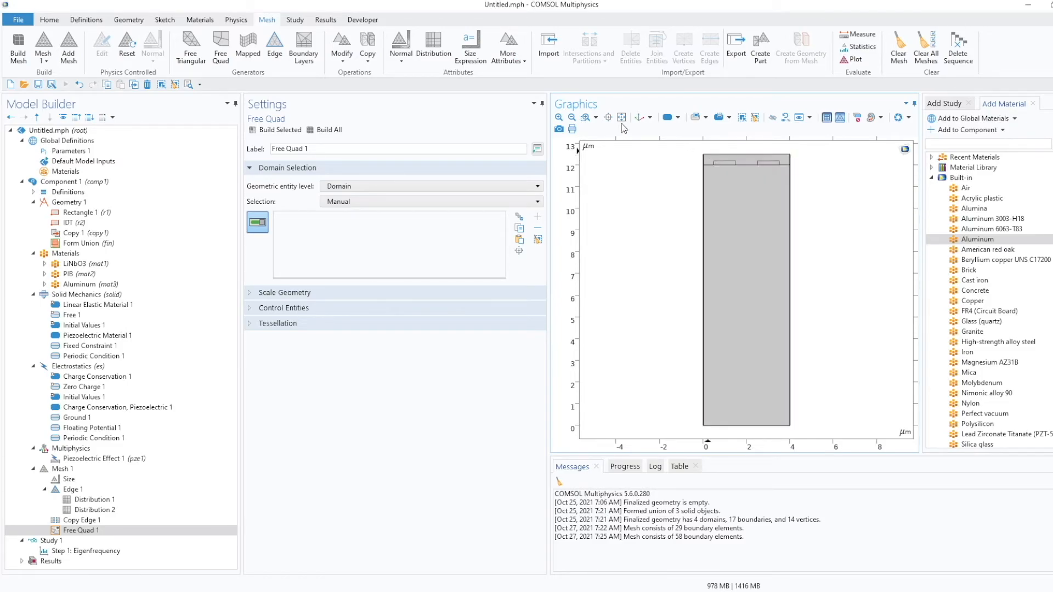
click(587, 120)
drag(685, 146, 840, 196)
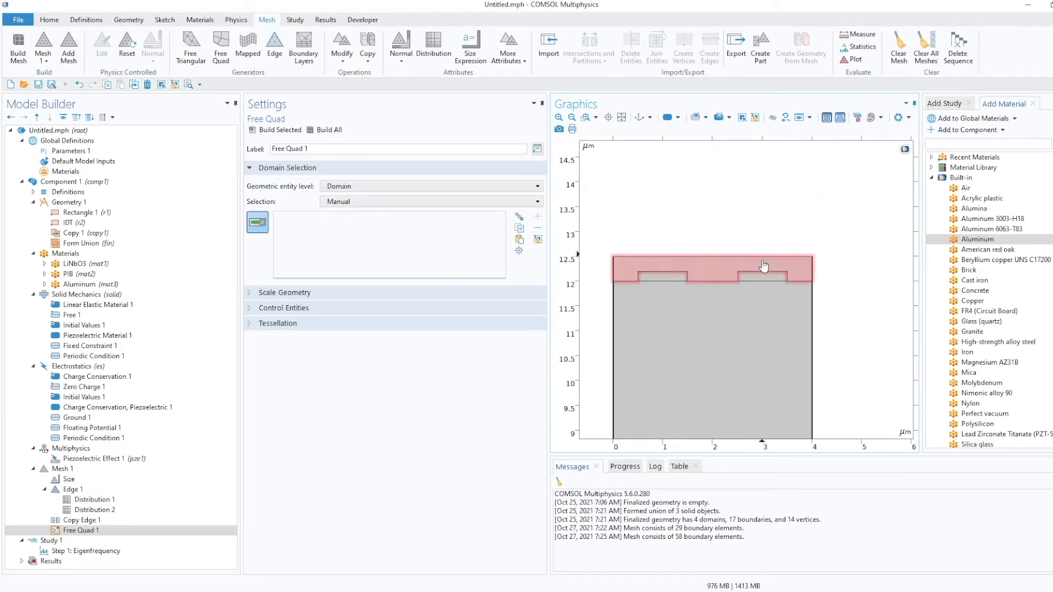
click(764, 280)
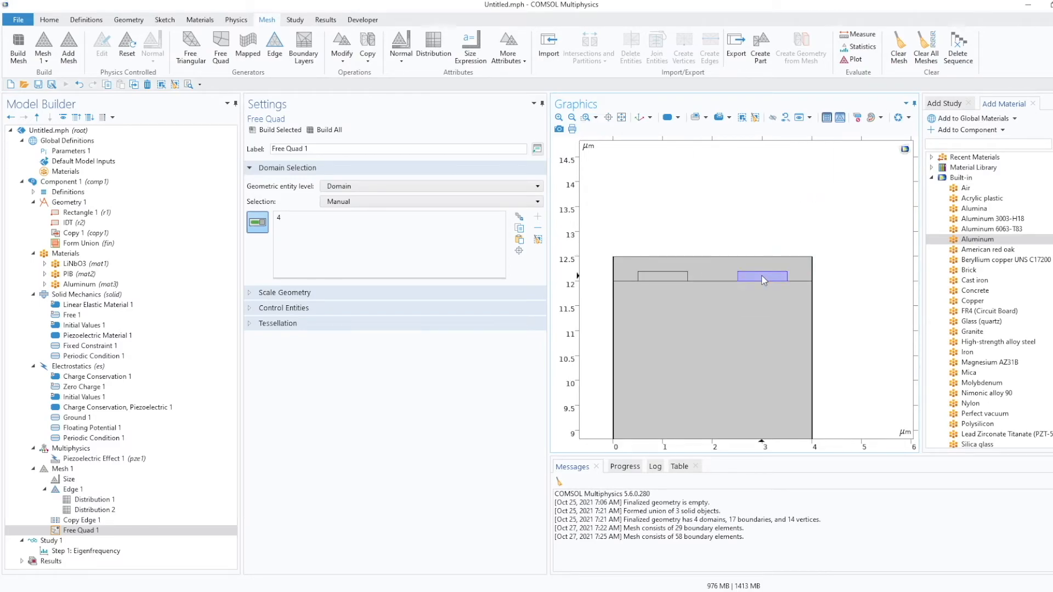
click(675, 277)
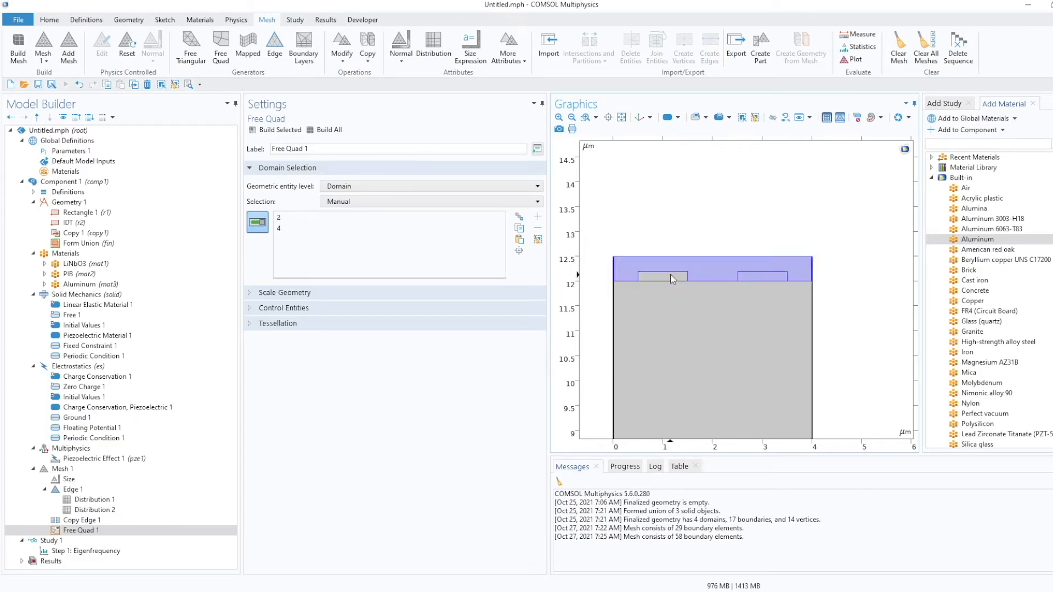
click(670, 275)
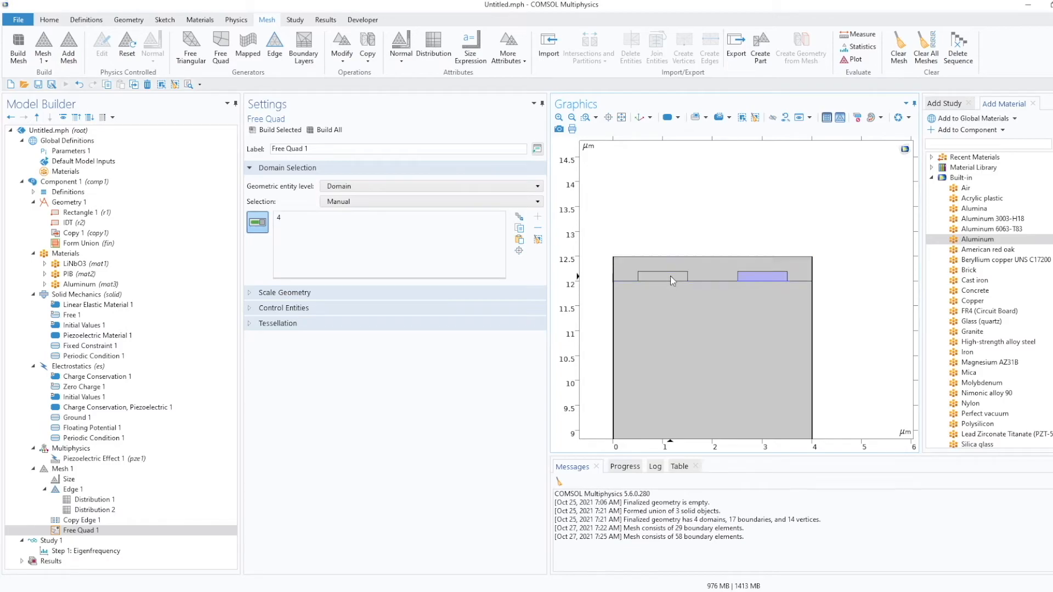
click(661, 277)
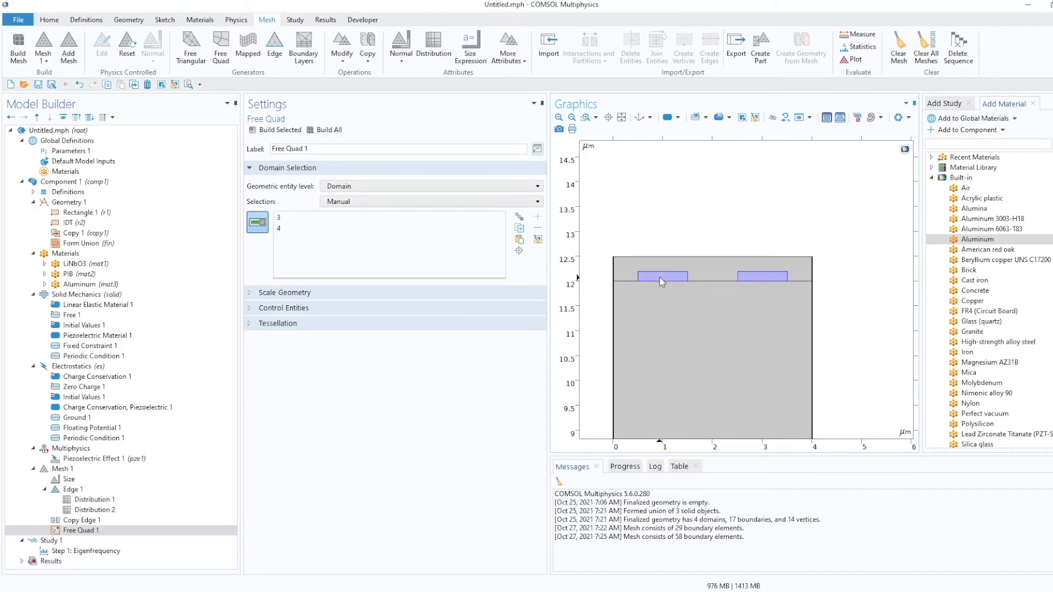
click(692, 267)
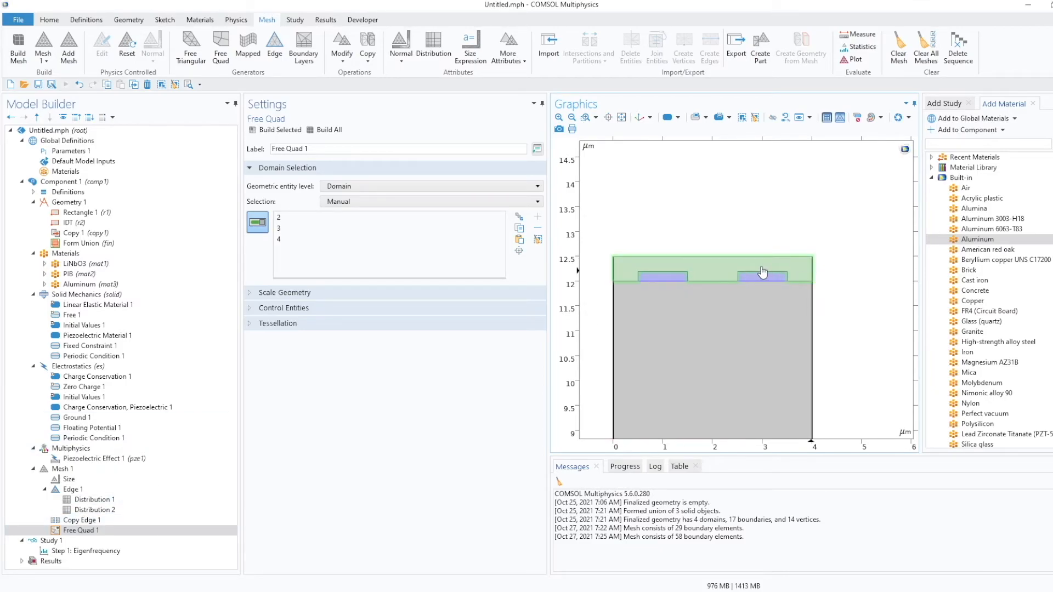
click(327, 130)
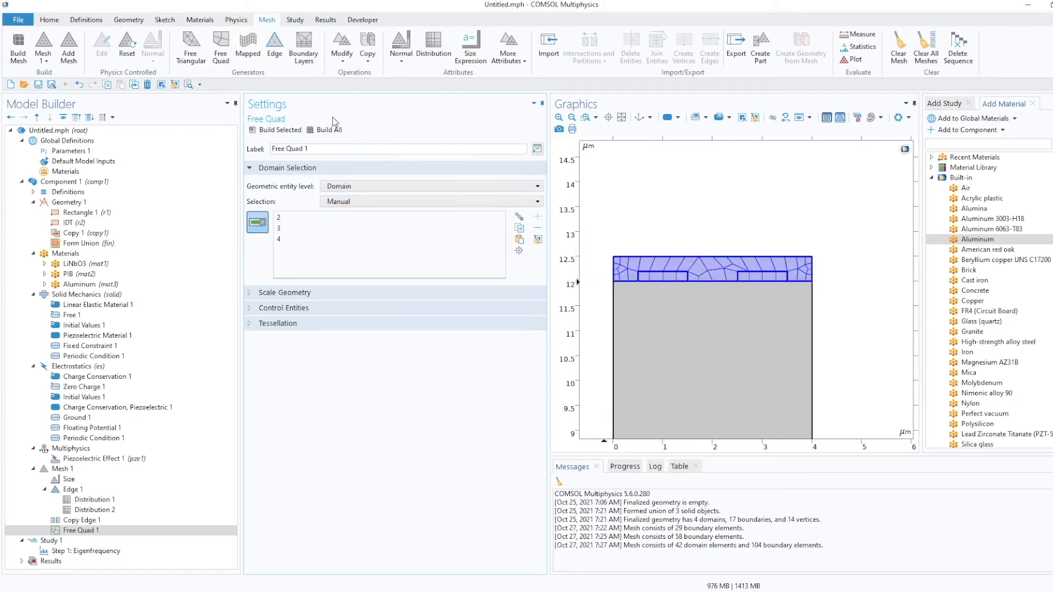
Add a Size node under the Free Quad and switch its element size to Custom.
click(621, 118)
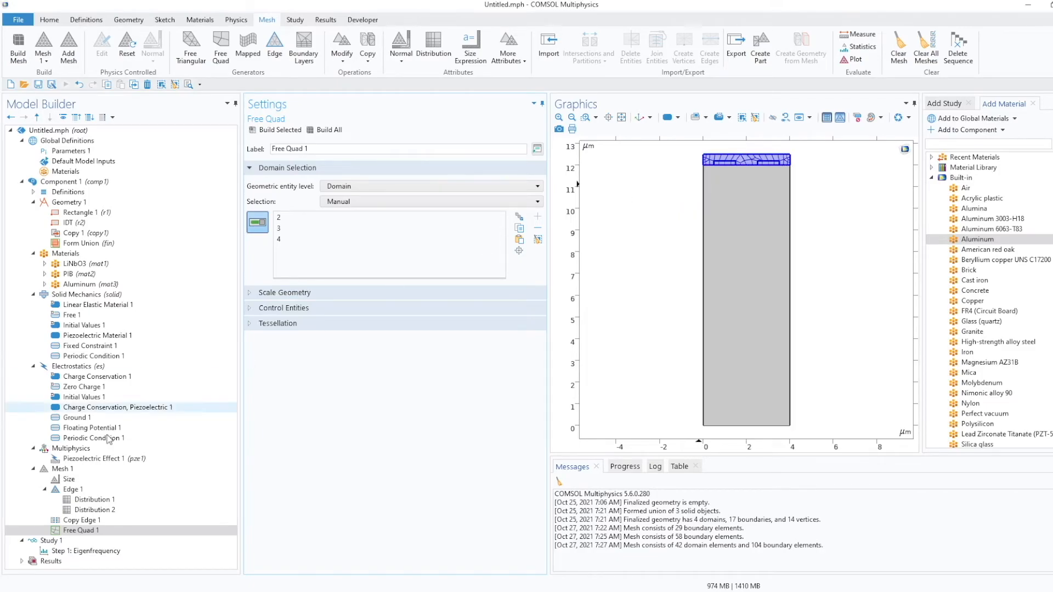
right_click(78, 531)
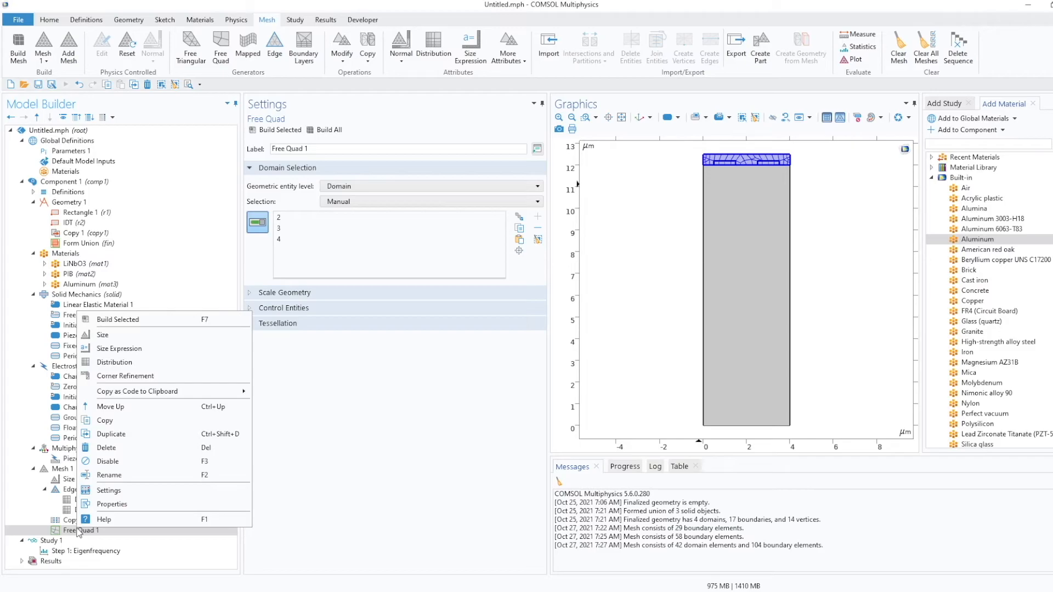
click(131, 335)
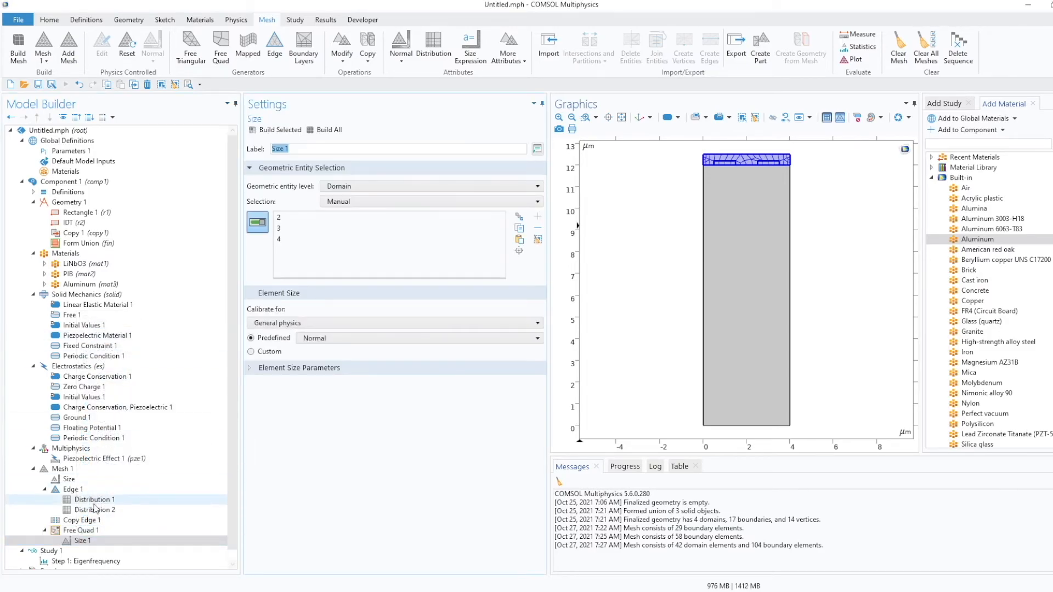
scroll(137, 505, down, 1)
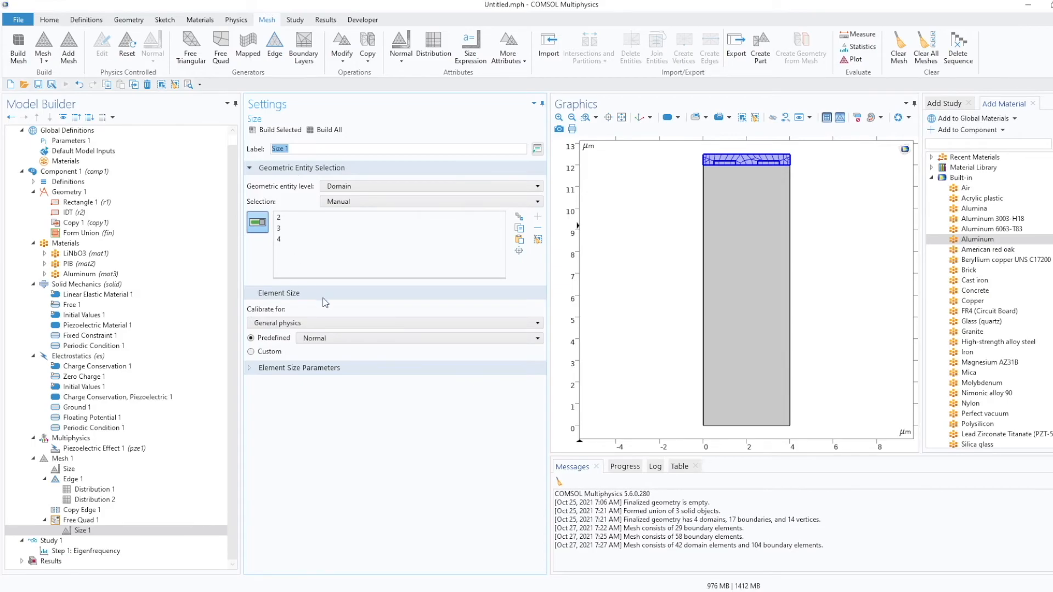
click(325, 369)
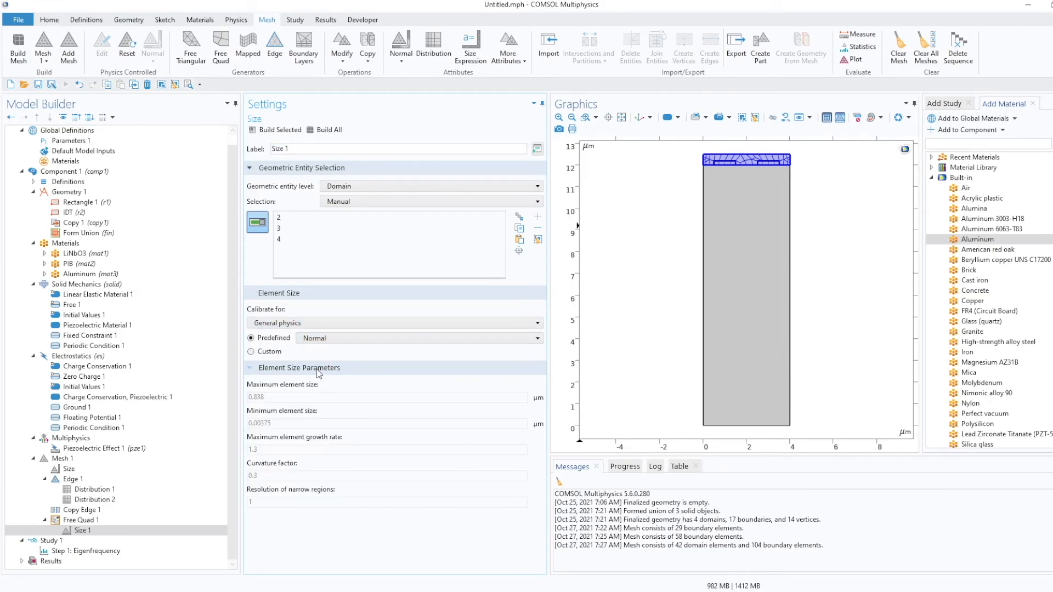
click(319, 369)
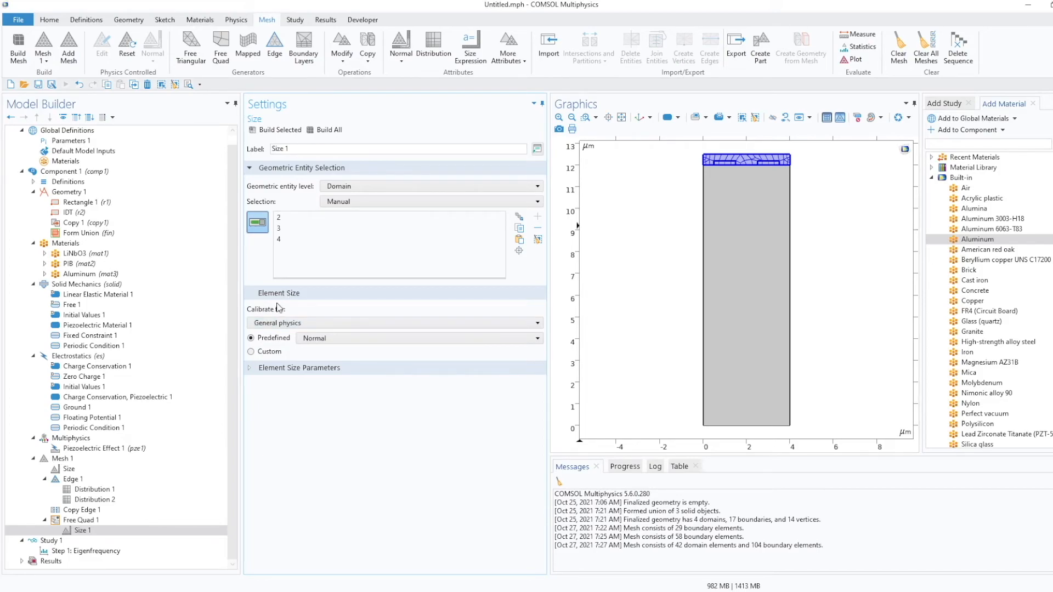
click(251, 351)
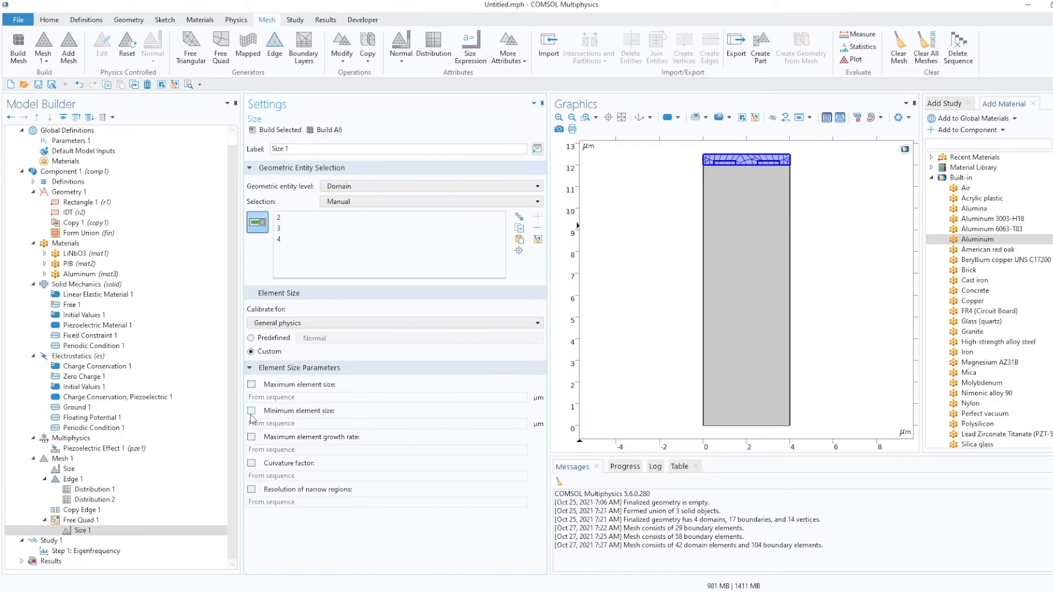
Enable the maximum element size, set it to t_PIB/4, and build all.
click(251, 385)
drag(302, 398, 249, 398)
text(t_PIB/4)
click(326, 131)
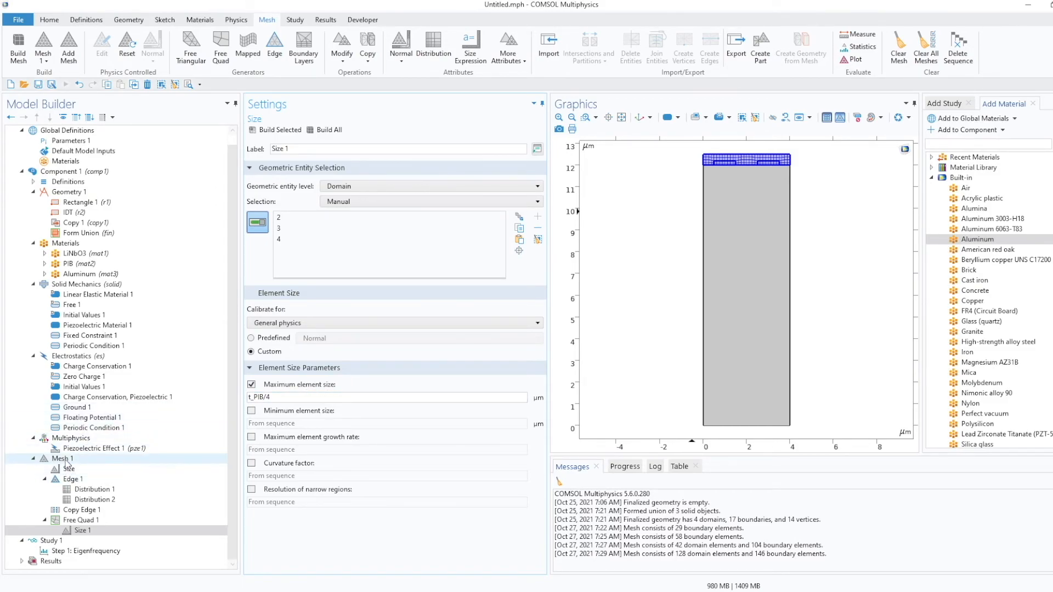
Add a Mapped mesh operation to Mesh 1 for the remaining domains and build all.
click(66, 461)
right_click(66, 461)
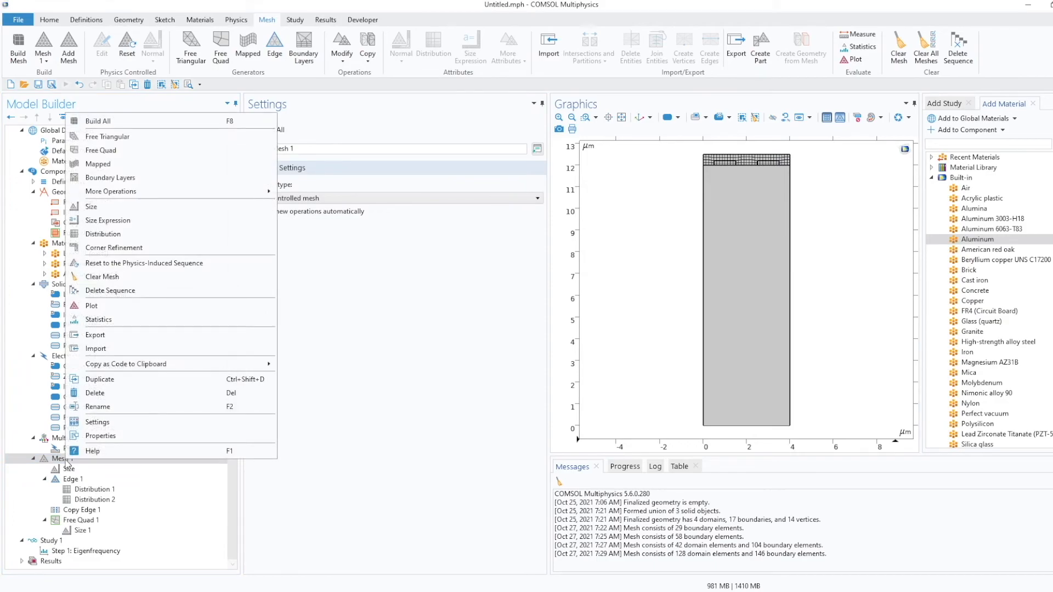
click(215, 163)
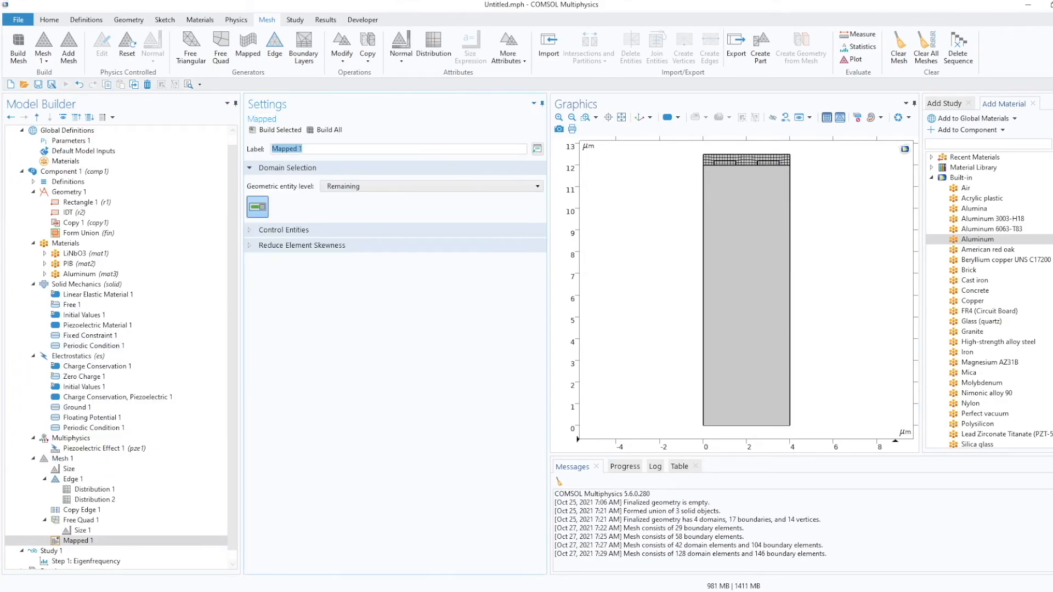
click(331, 131)
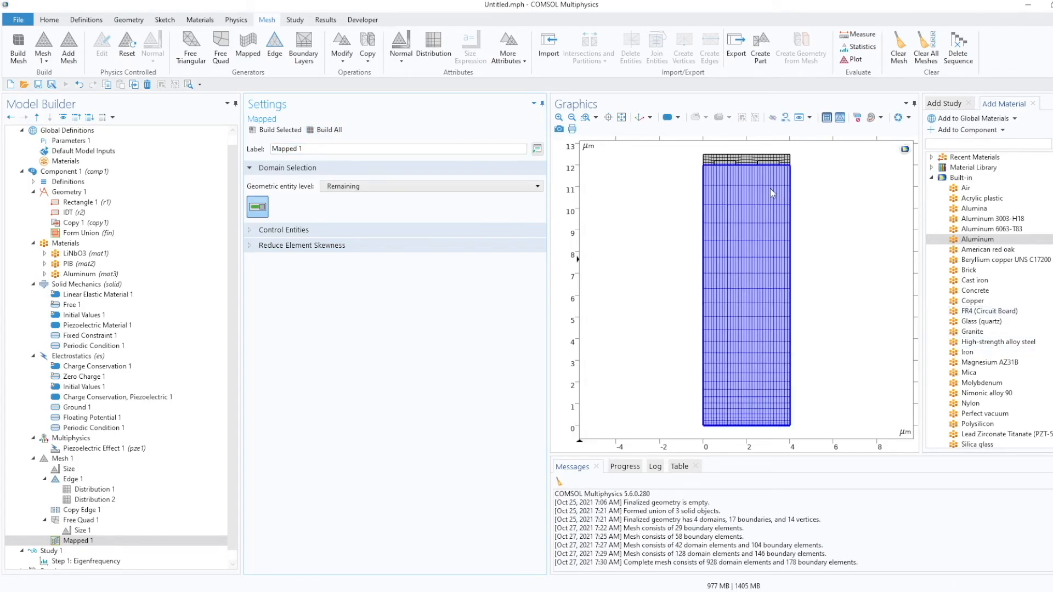
Add a Parametric Sweep to the study sweeping the parameter switch over the values 0 1.
scroll(70, 570, down, 1)
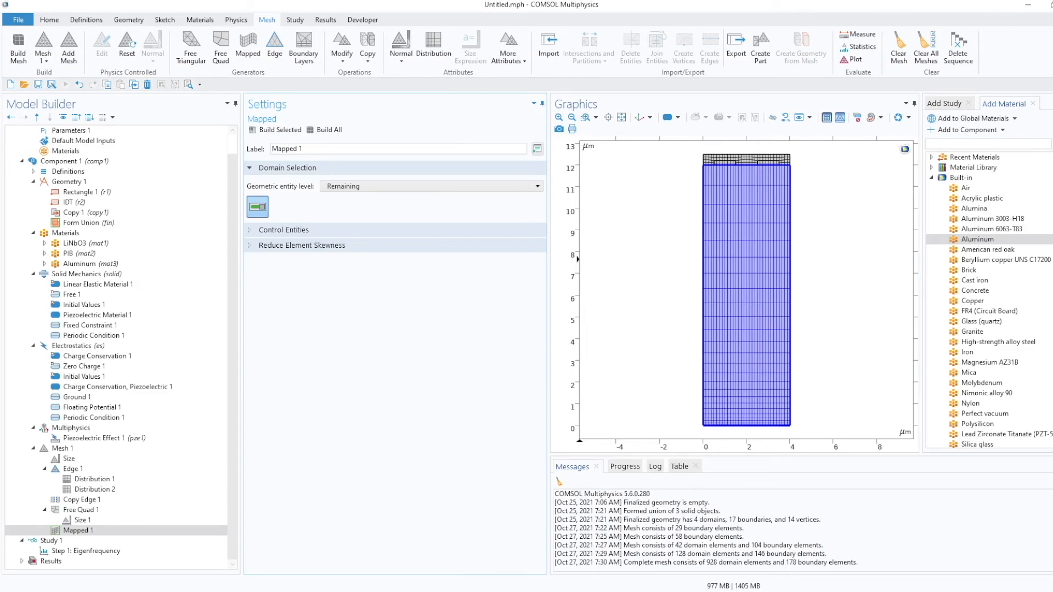
scroll(83, 274, up, 1)
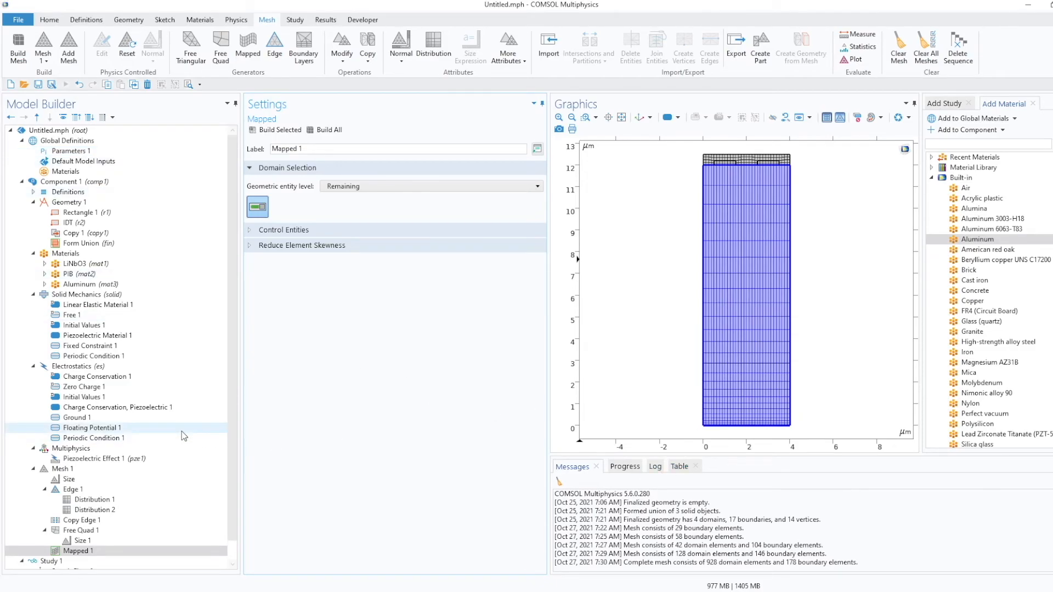
scroll(134, 473, down, 1)
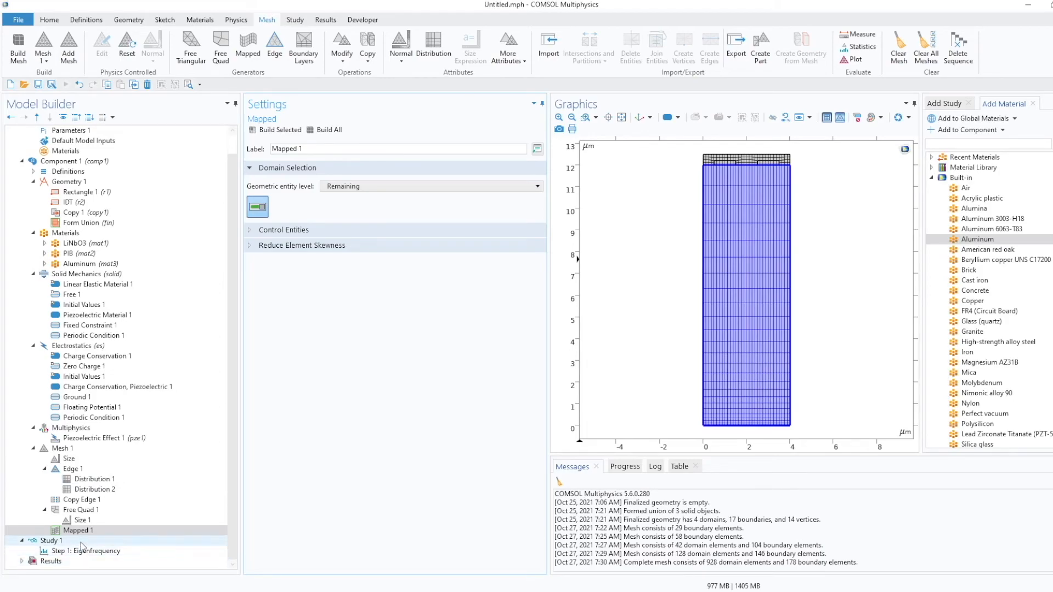
click(294, 20)
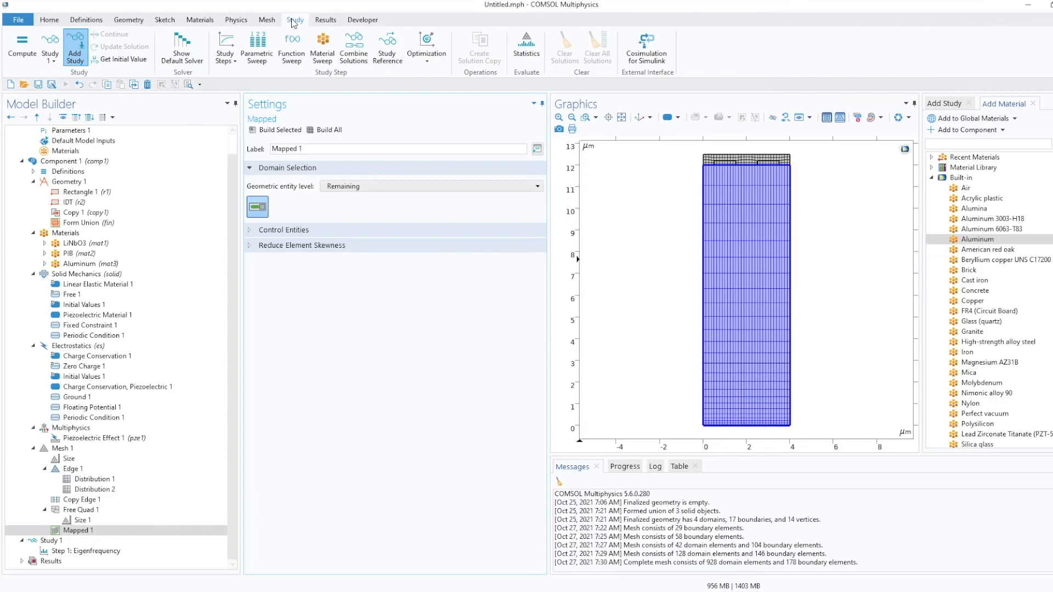
click(262, 51)
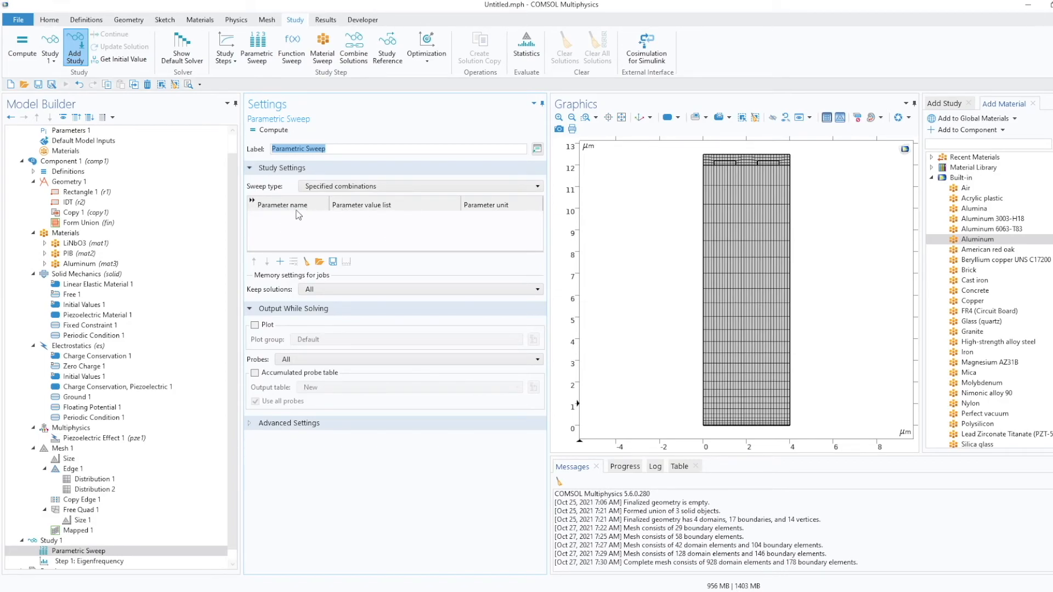
click(280, 262)
click(270, 220)
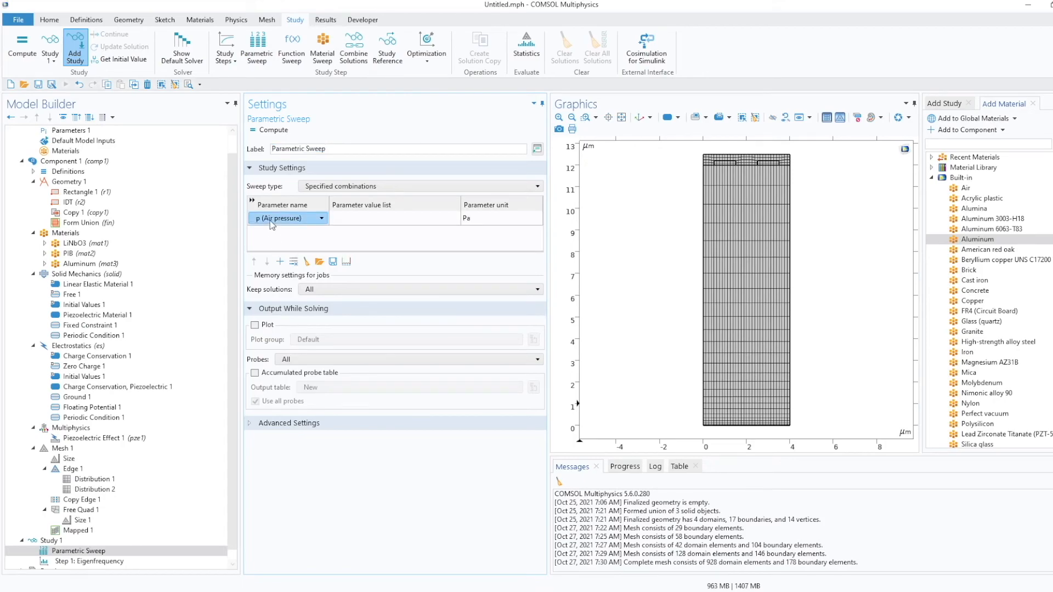
click(321, 219)
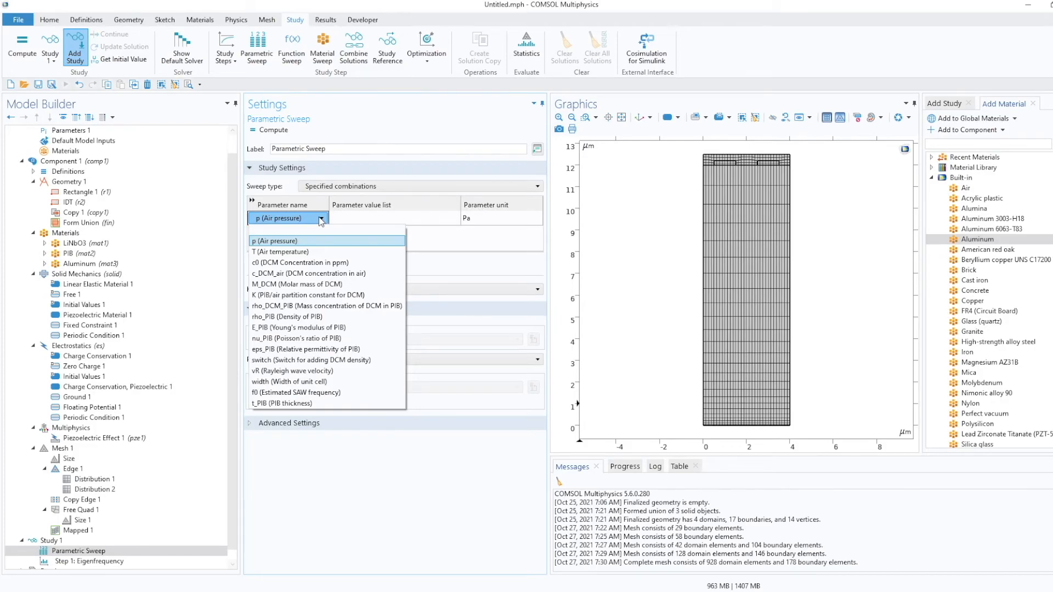
click(329, 360)
click(349, 218)
text(0 1)
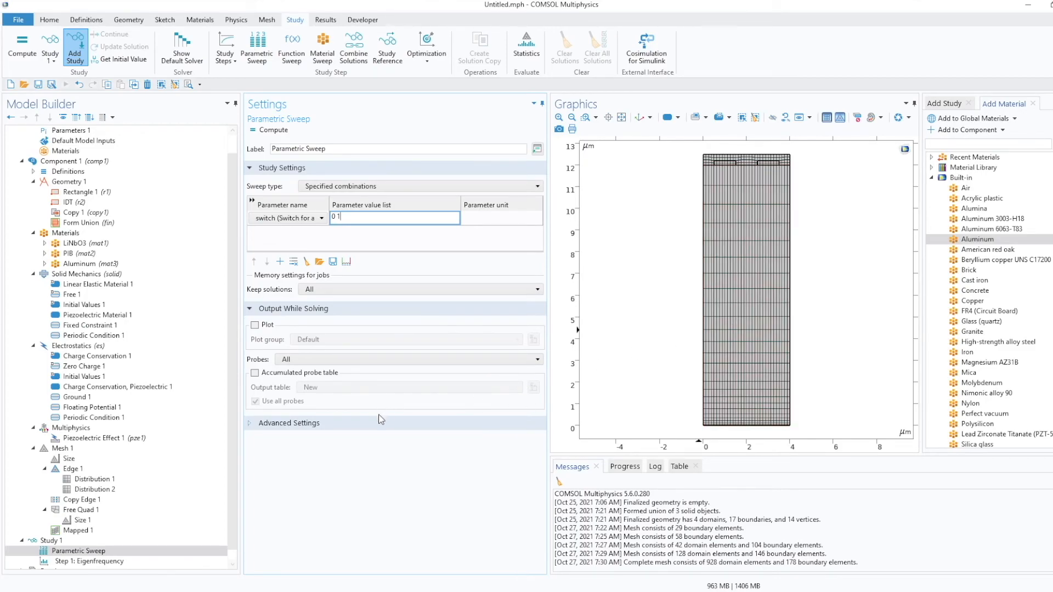
Set the eigenfrequency study step to search for eigenfrequencies around f0, and compute the study.
scroll(209, 468, down, 1)
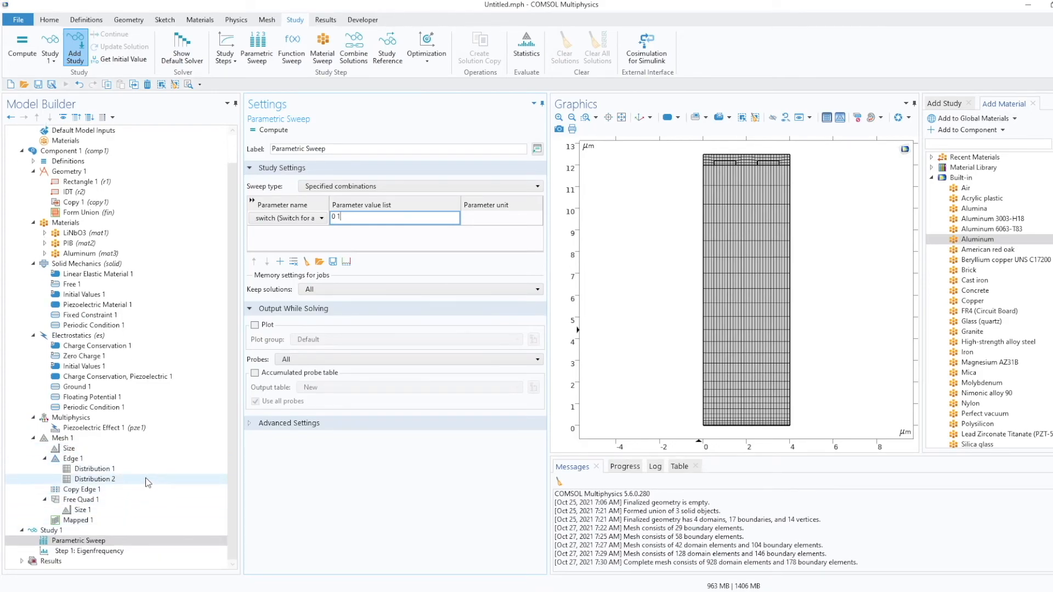
click(88, 551)
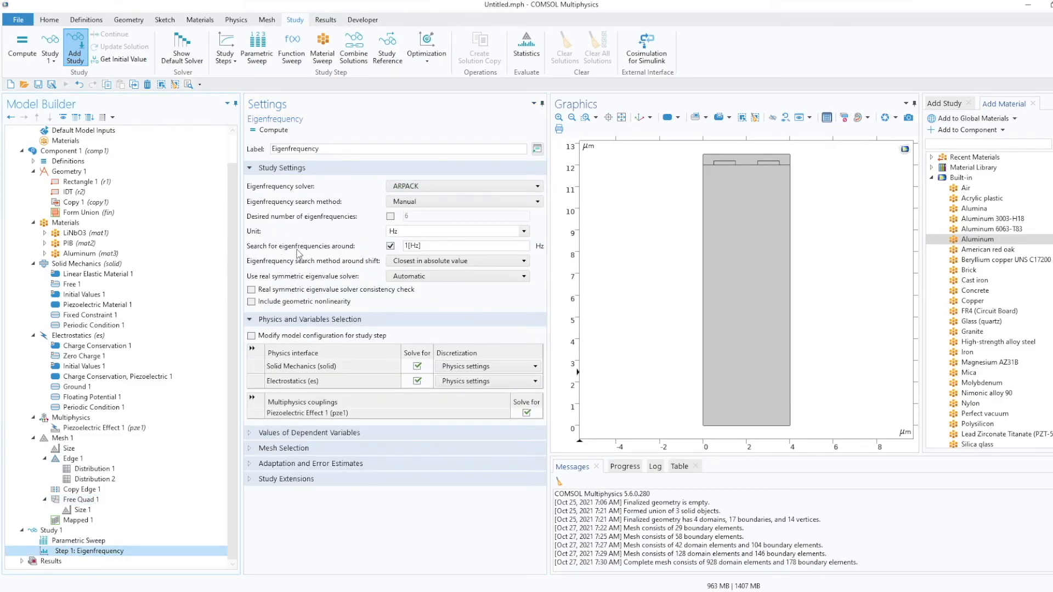
drag(428, 247, 402, 246)
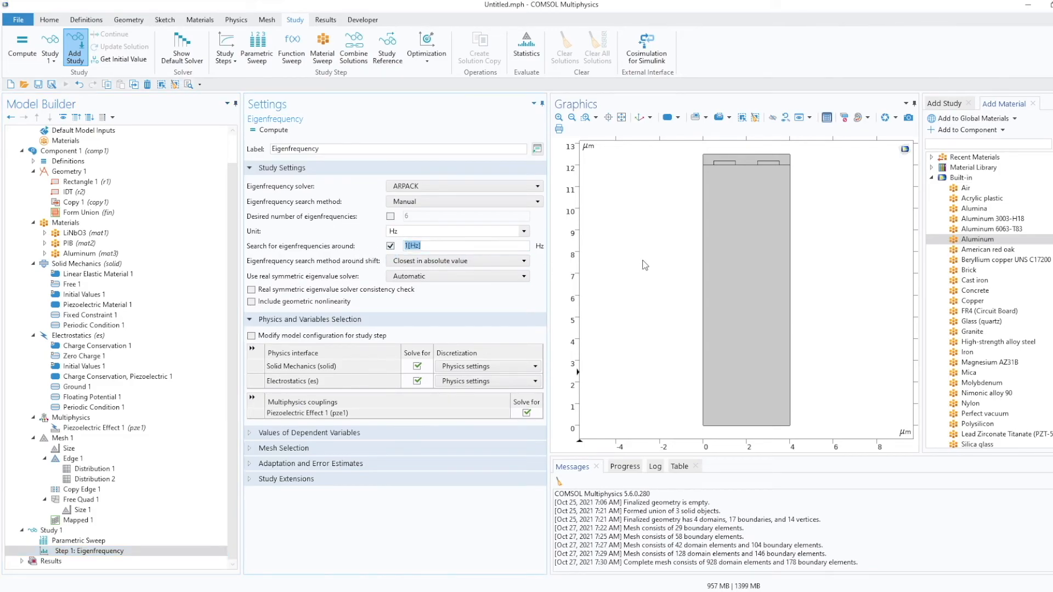
text(f0)
click(264, 130)
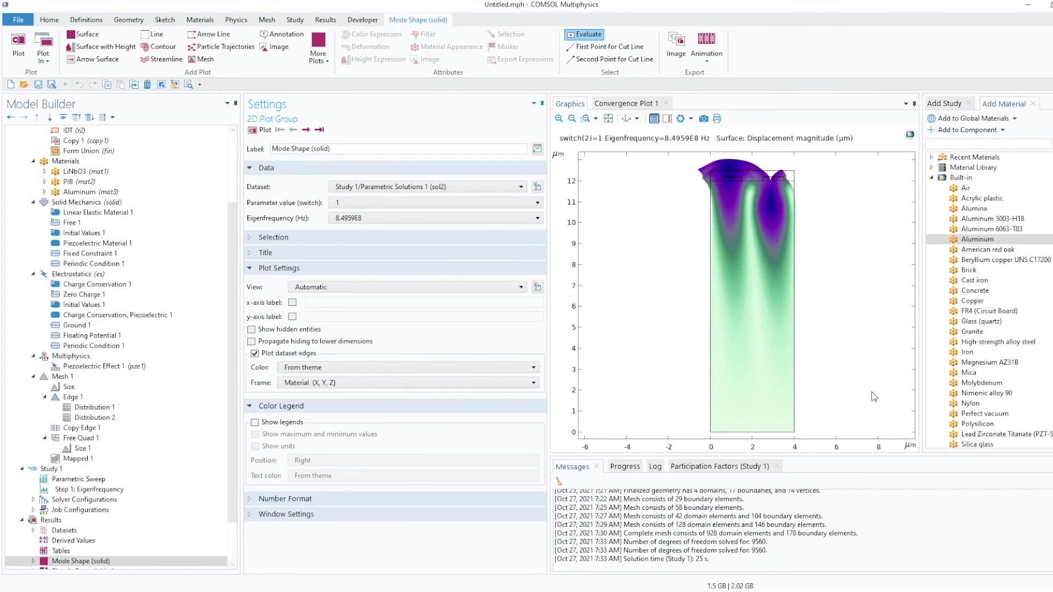
Plot the solid mode shape at the eigenfrequency 9.1877E8.
scroll(44, 453, down, 2)
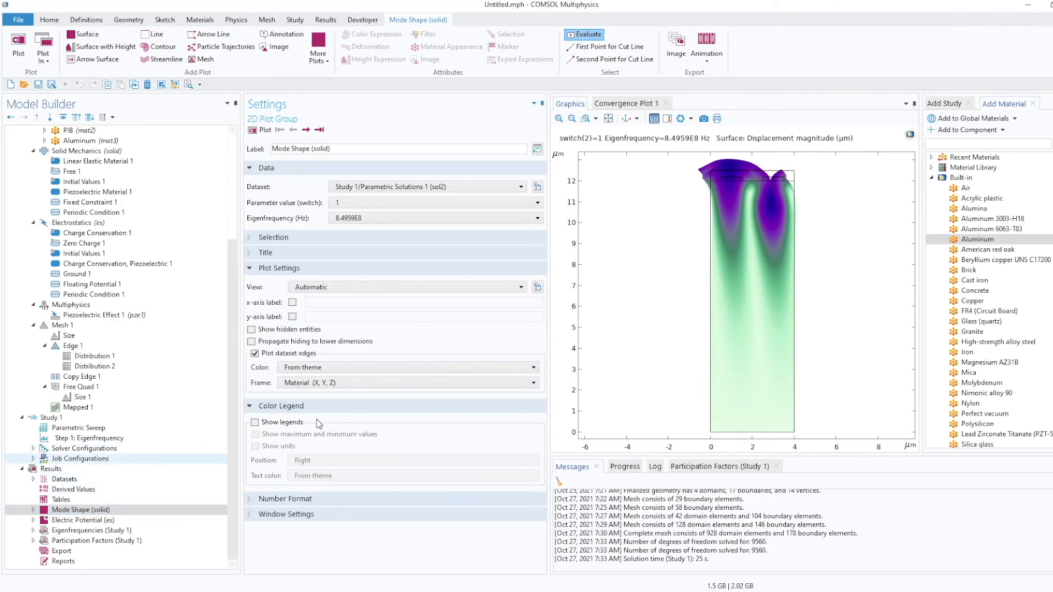
click(138, 510)
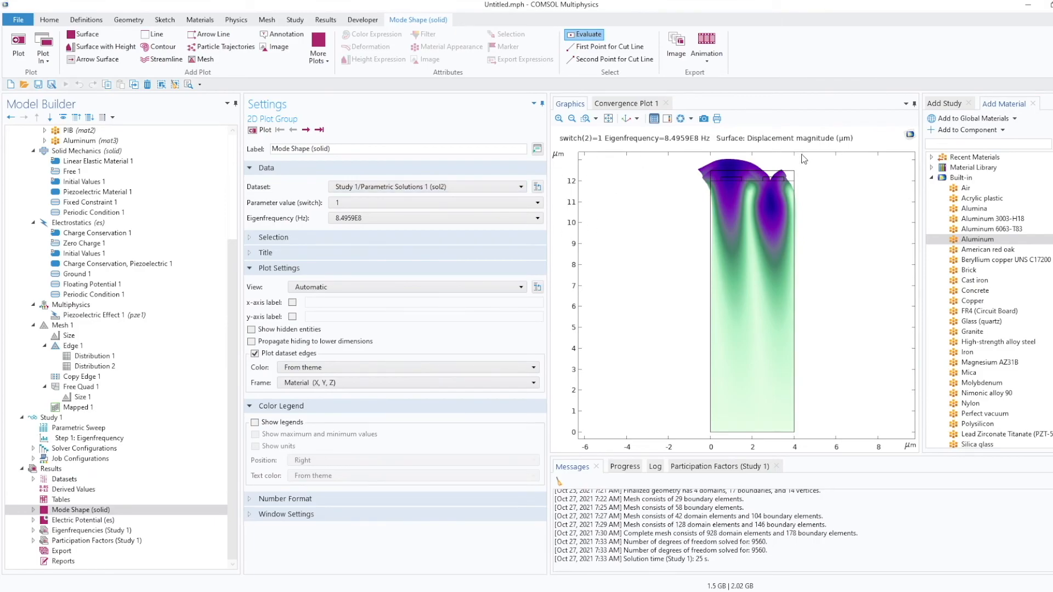
click(364, 217)
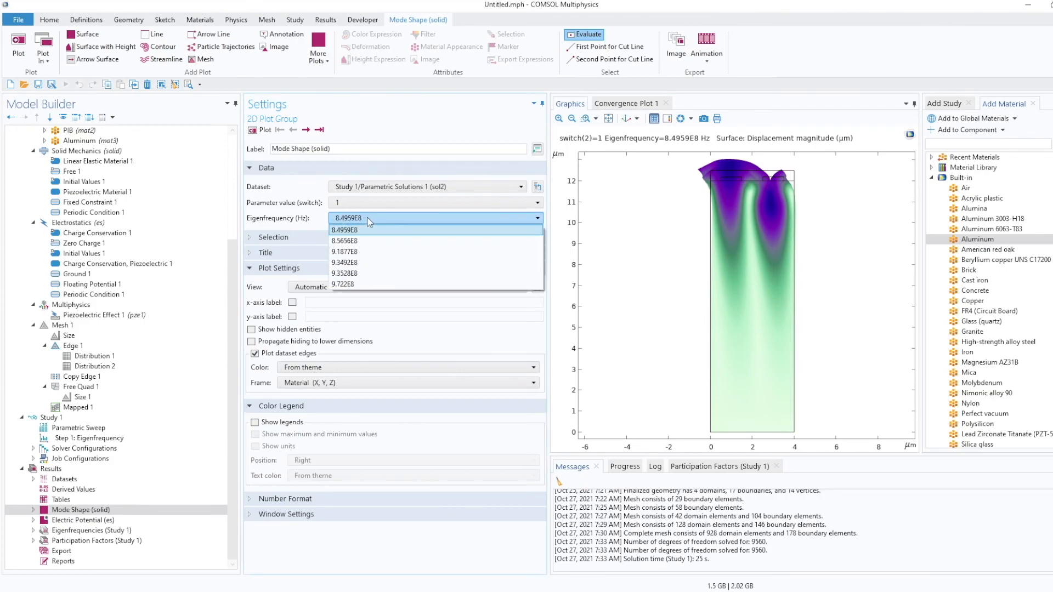
click(365, 251)
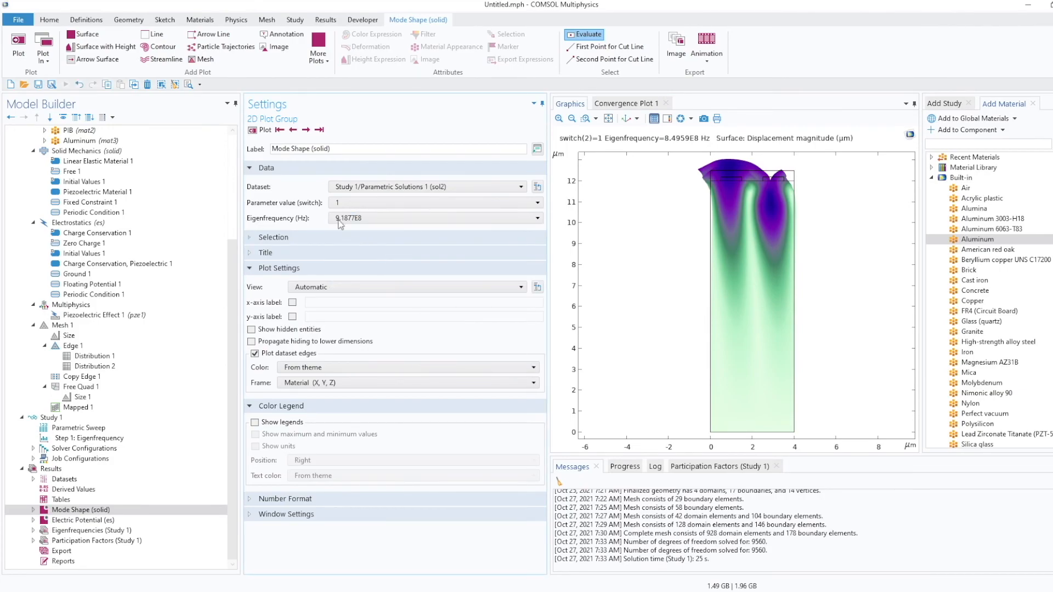
click(263, 131)
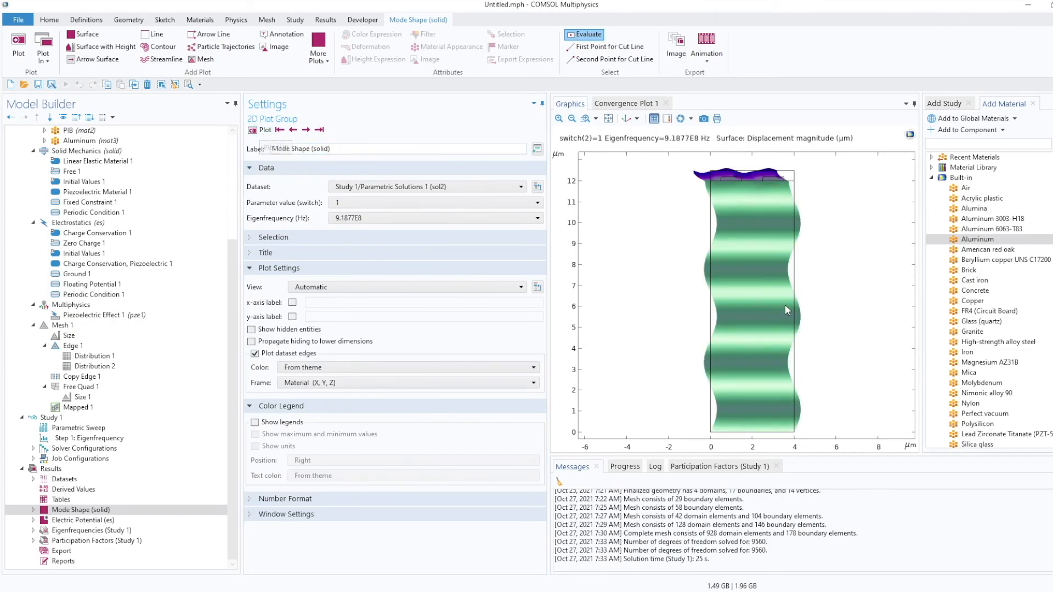
Plot the mode shape at eigenfrequencies 8.5656E8 and 9.3528E8 in turn.
click(391, 217)
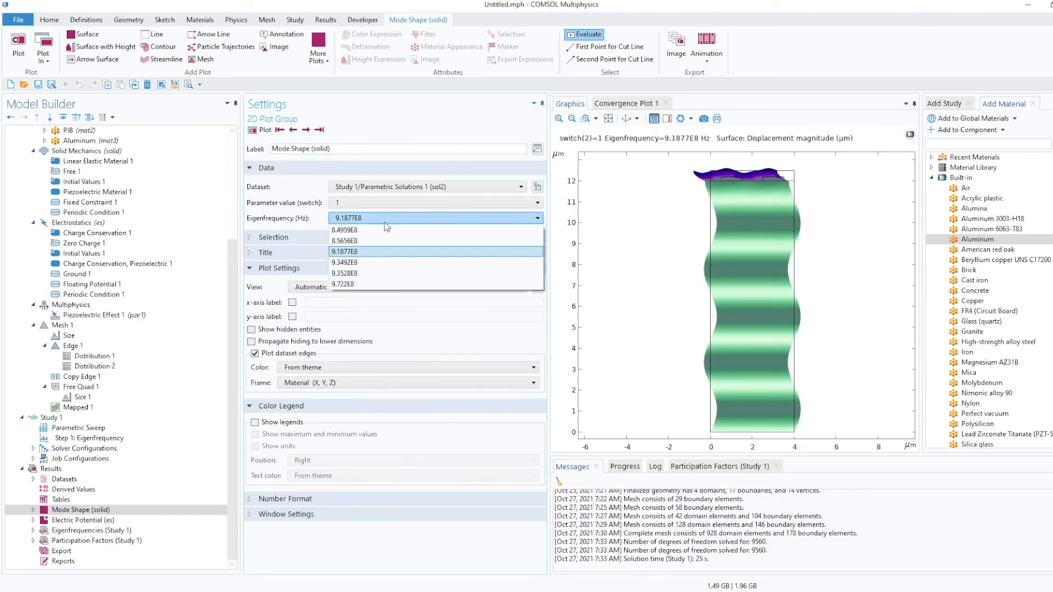
click(374, 240)
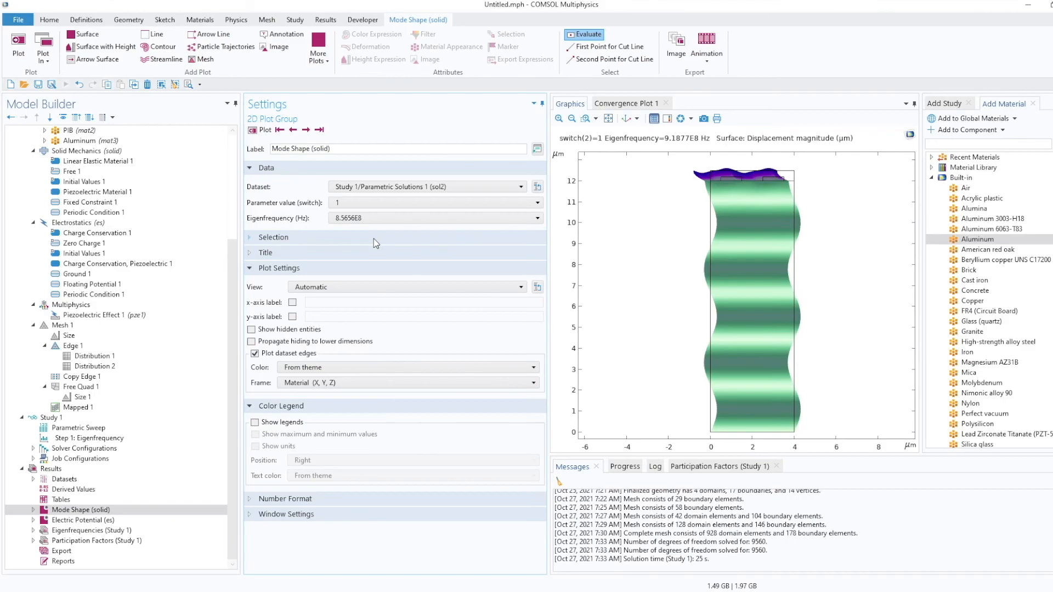
click(263, 131)
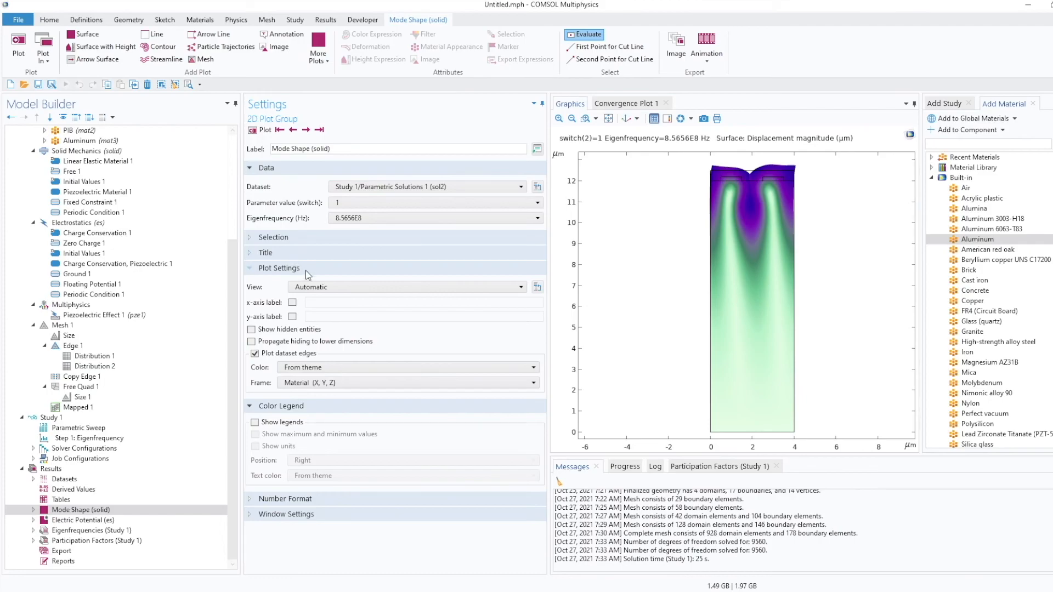
click(334, 220)
click(345, 274)
click(264, 131)
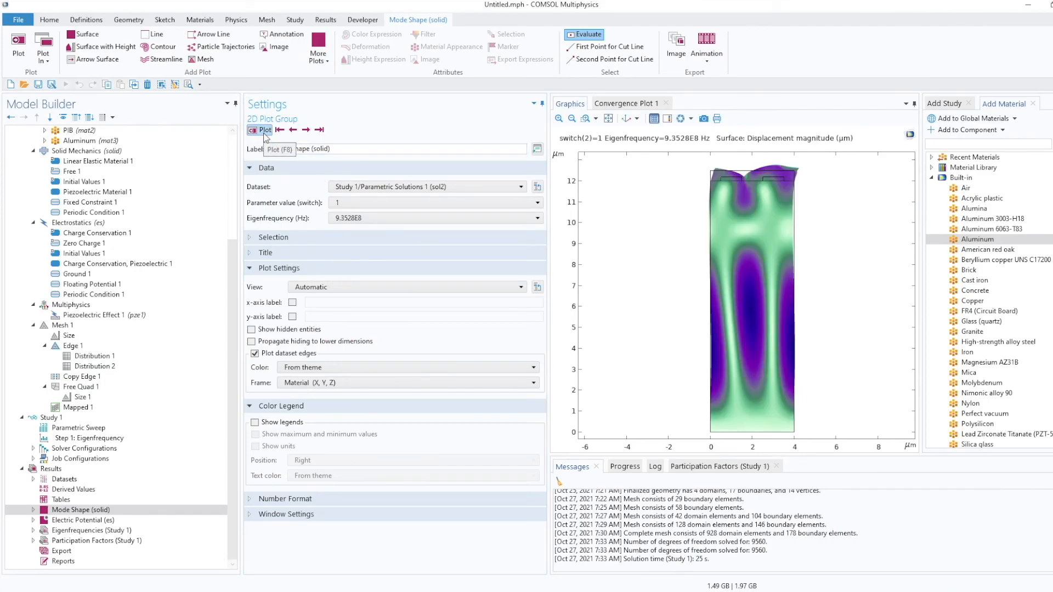
Plot the mode shape at eigenfrequency 9.722E8, then step back to the first eigenfrequency.
click(377, 218)
click(377, 284)
click(264, 131)
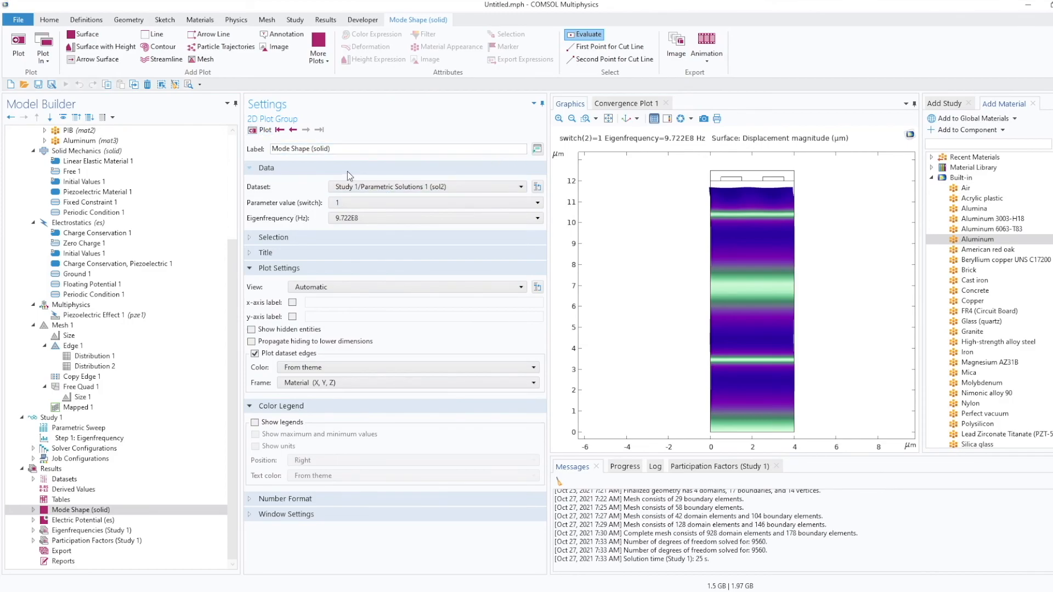
click(292, 129)
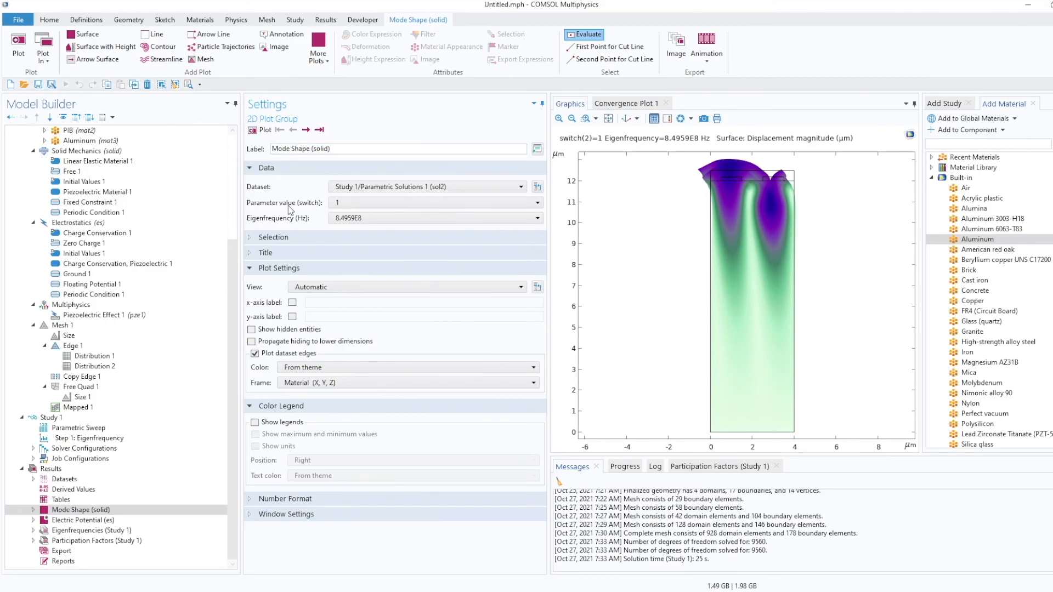
Set the switch parameter value to 0 and enable the mode shape Deformation scale factor at 5e13.
click(34, 509)
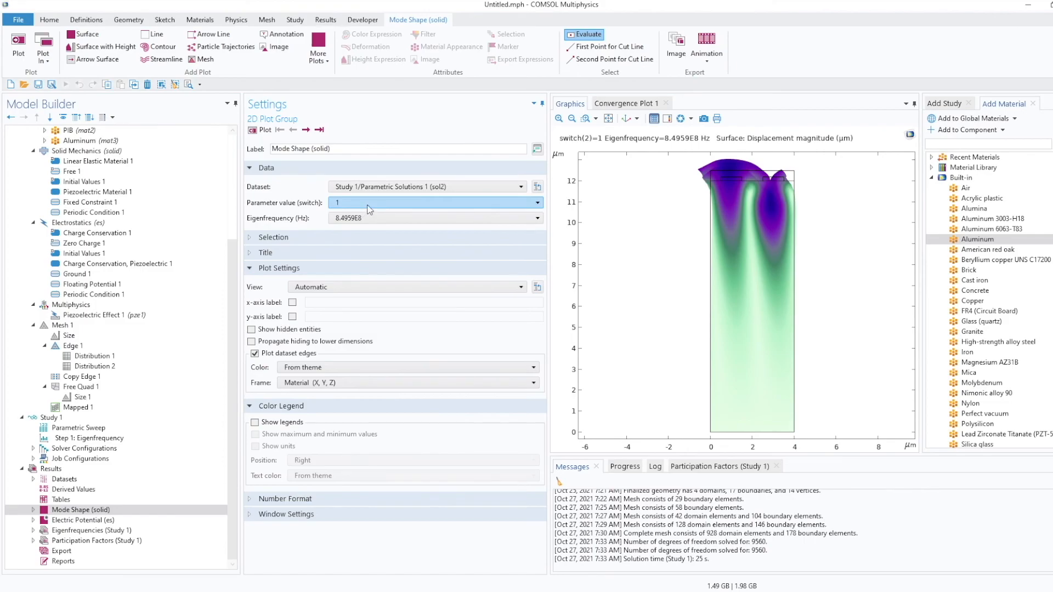
click(70, 520)
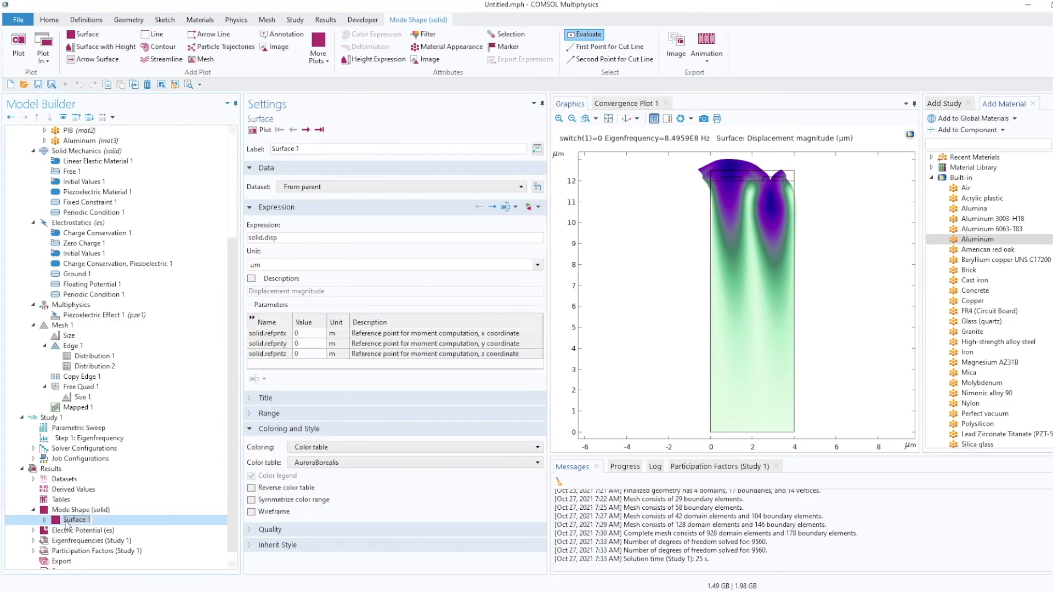
click(45, 520)
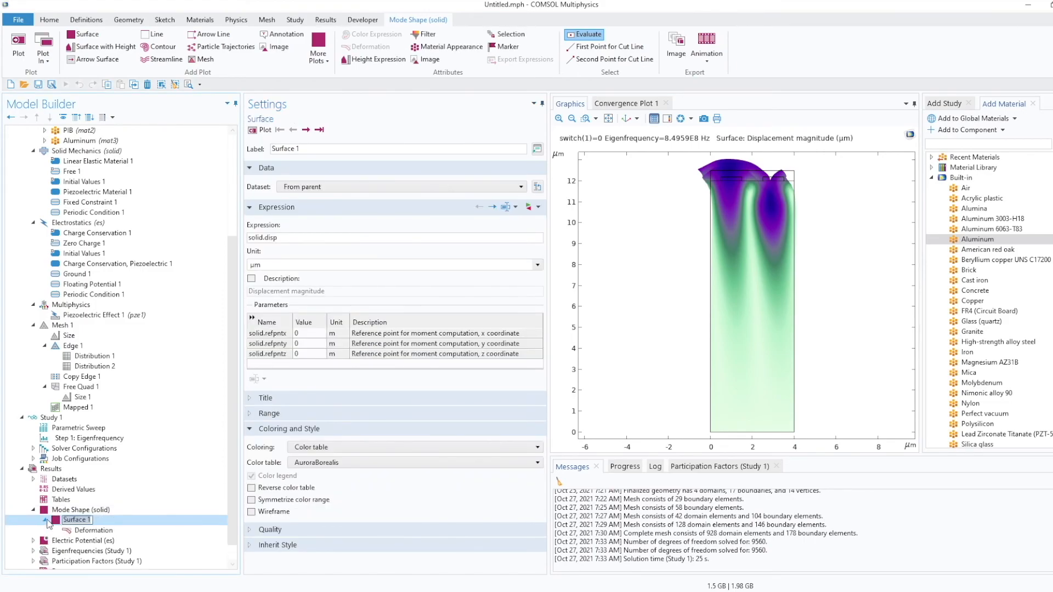
click(95, 530)
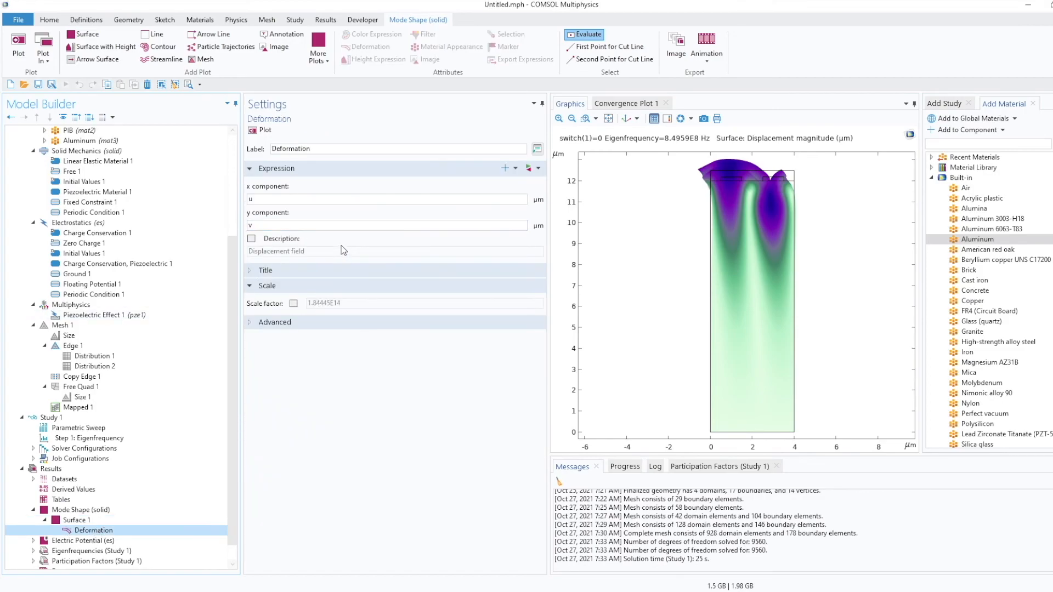
click(255, 289)
click(255, 289)
click(294, 305)
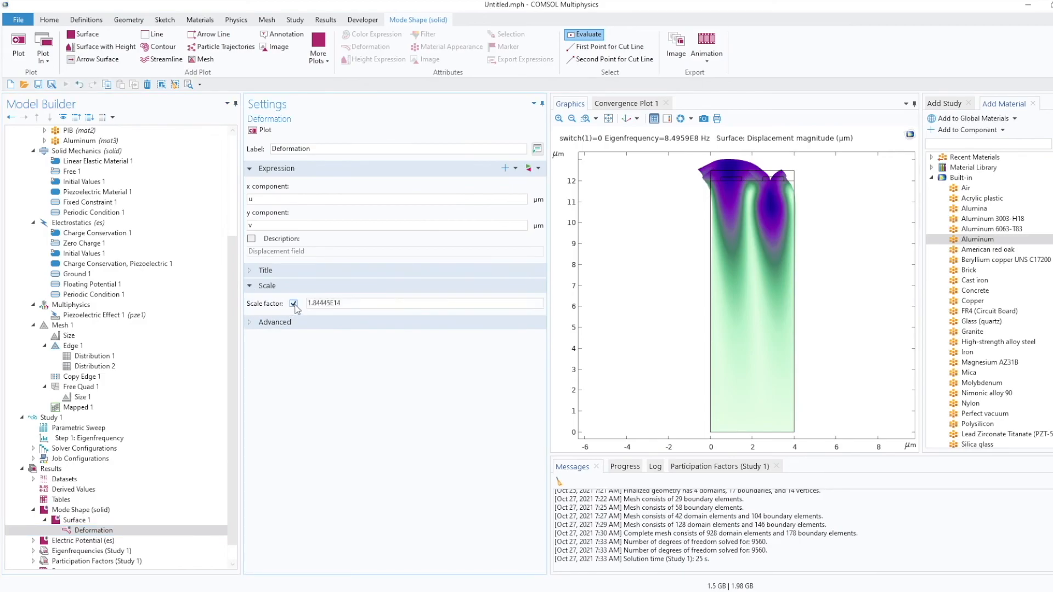
click(344, 305)
drag(344, 305, 379, 305)
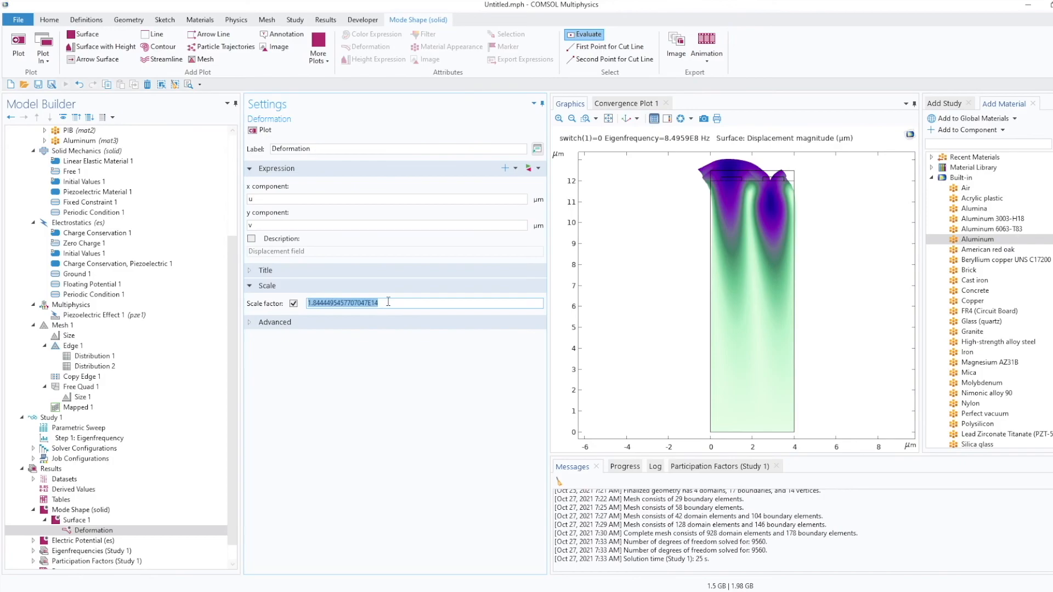
text(5e13)
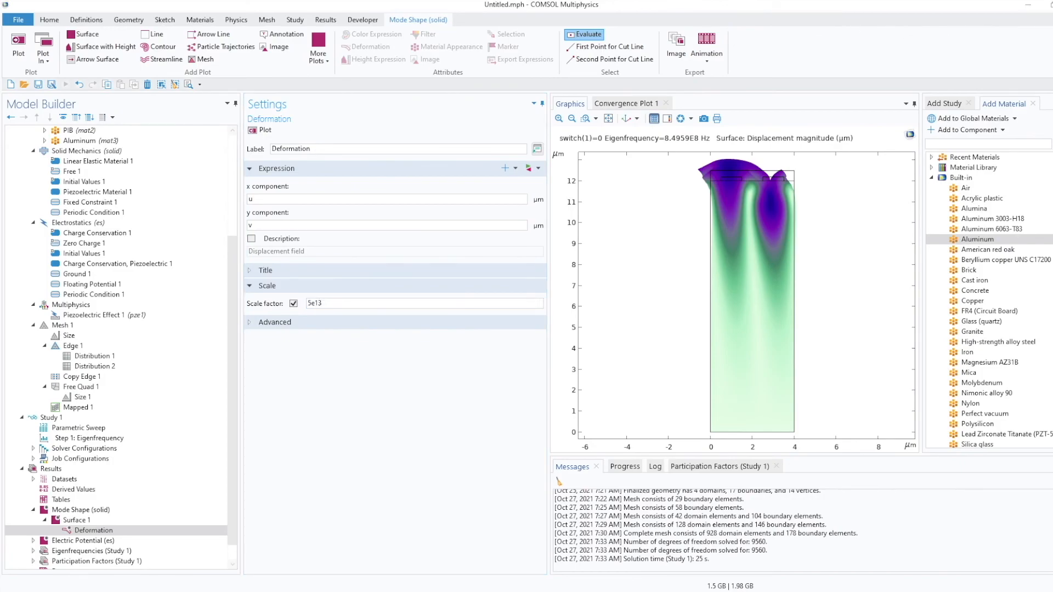
Check the tutorial PDF instructions and replot the deformed mode shape.
key(alt+Tab)
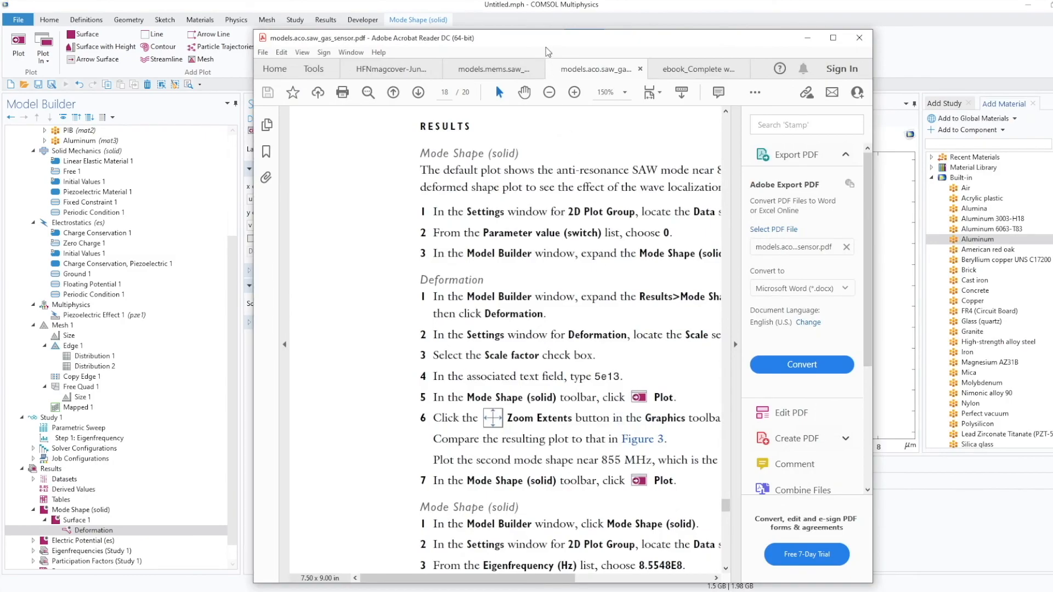
key(alt+Tab)
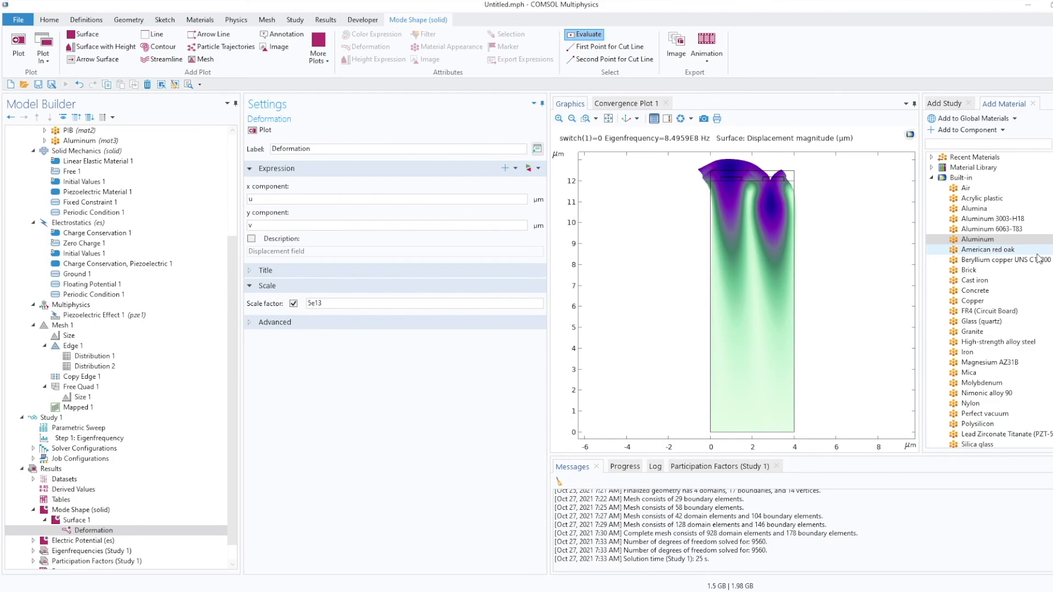
click(258, 136)
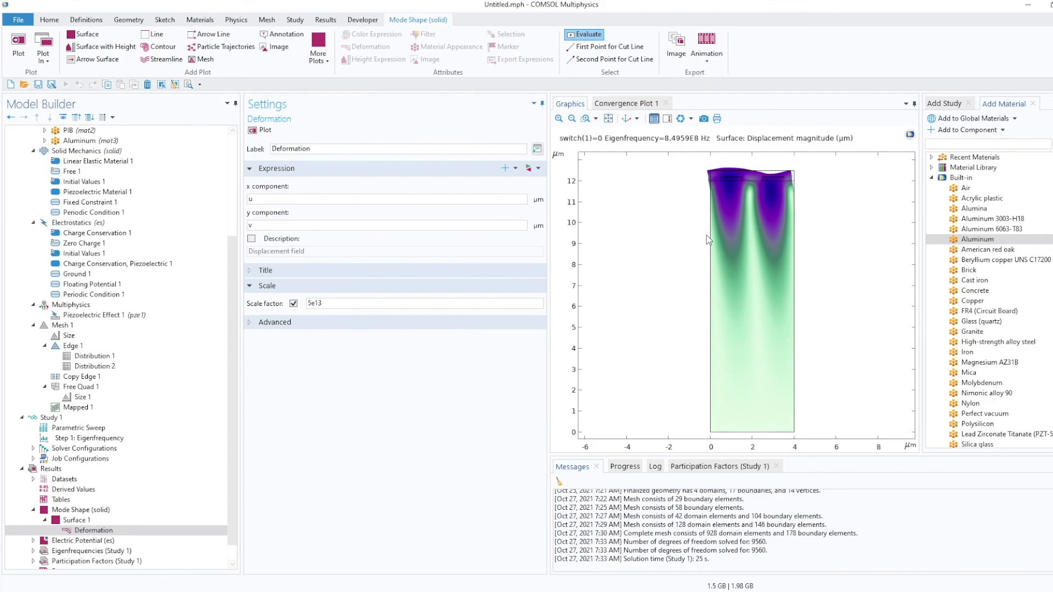
Plot the solid mode shape at eigenfrequency 8.5656E8.
click(85, 511)
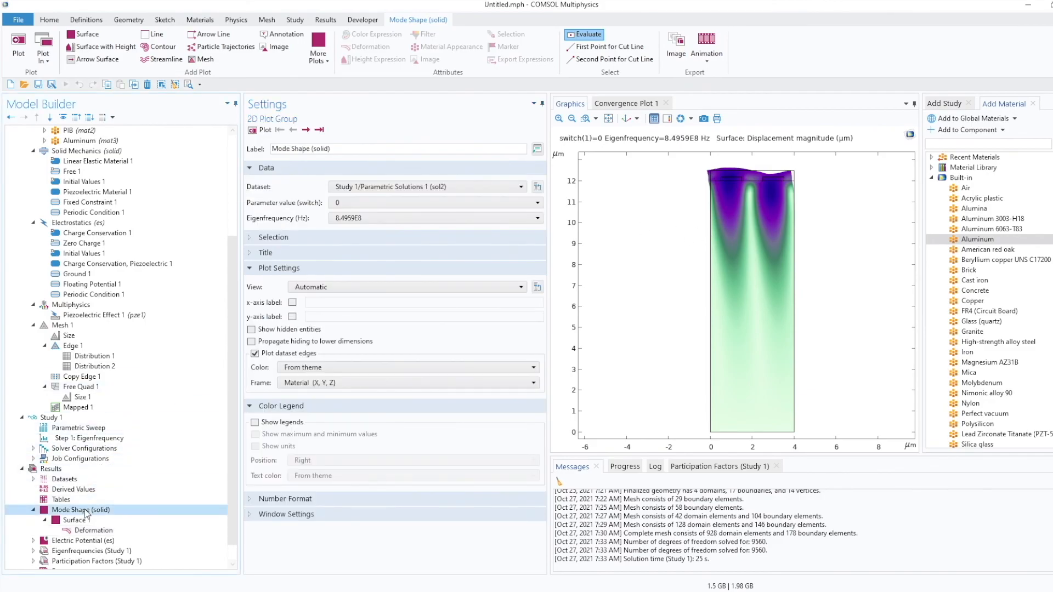
click(513, 219)
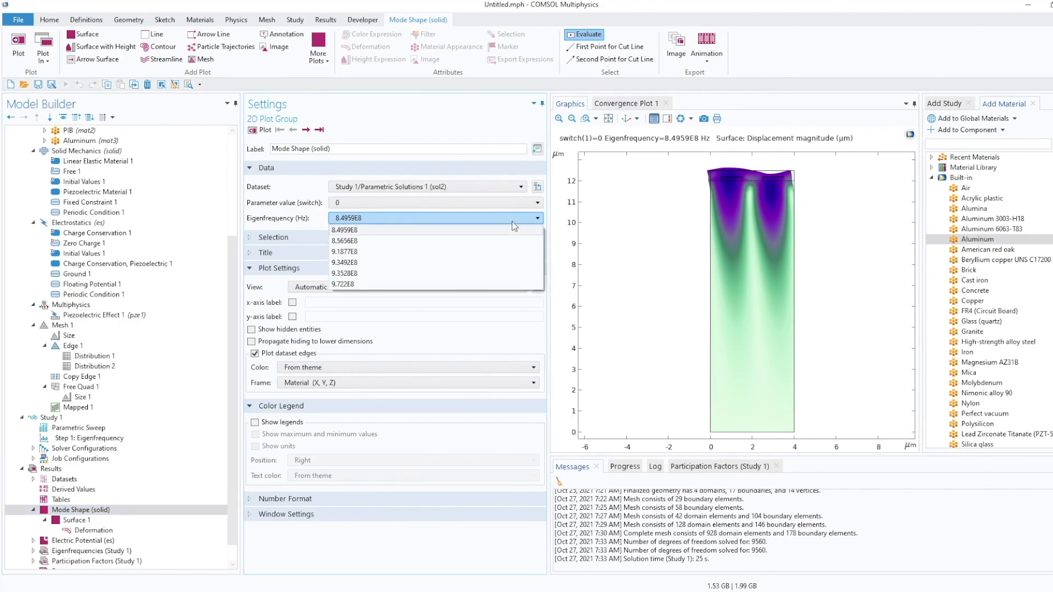
click(489, 240)
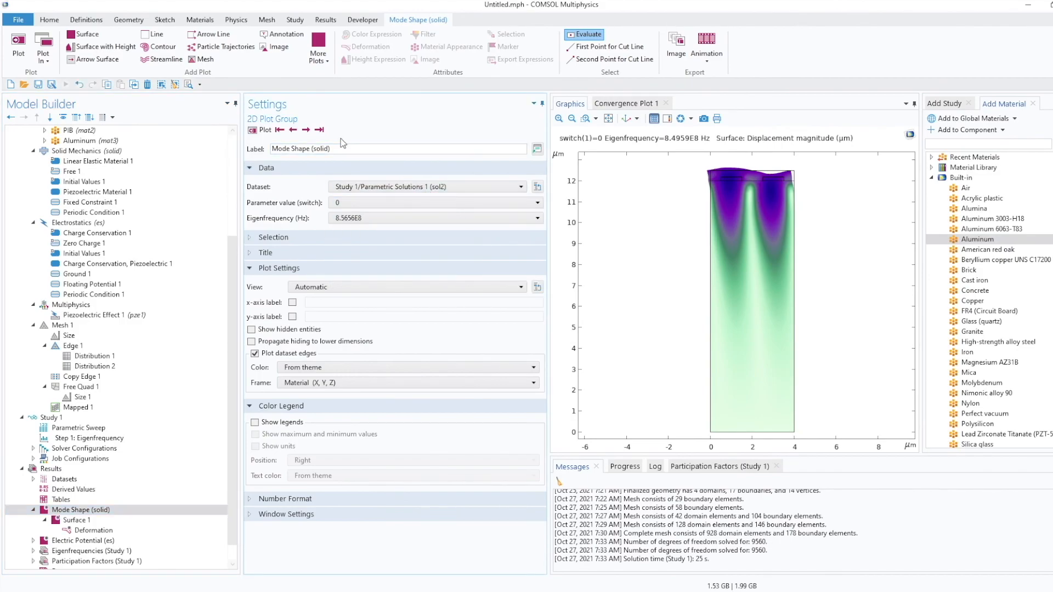
click(256, 131)
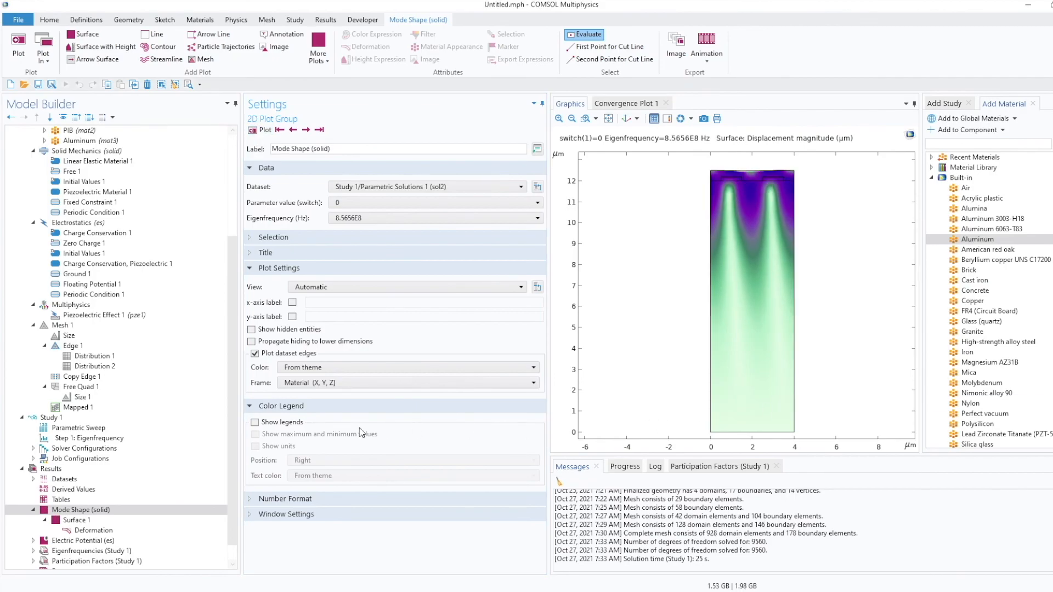
Open the Electric Potential plot group and set its switch parameter value to 0.
scroll(137, 501, down, 1)
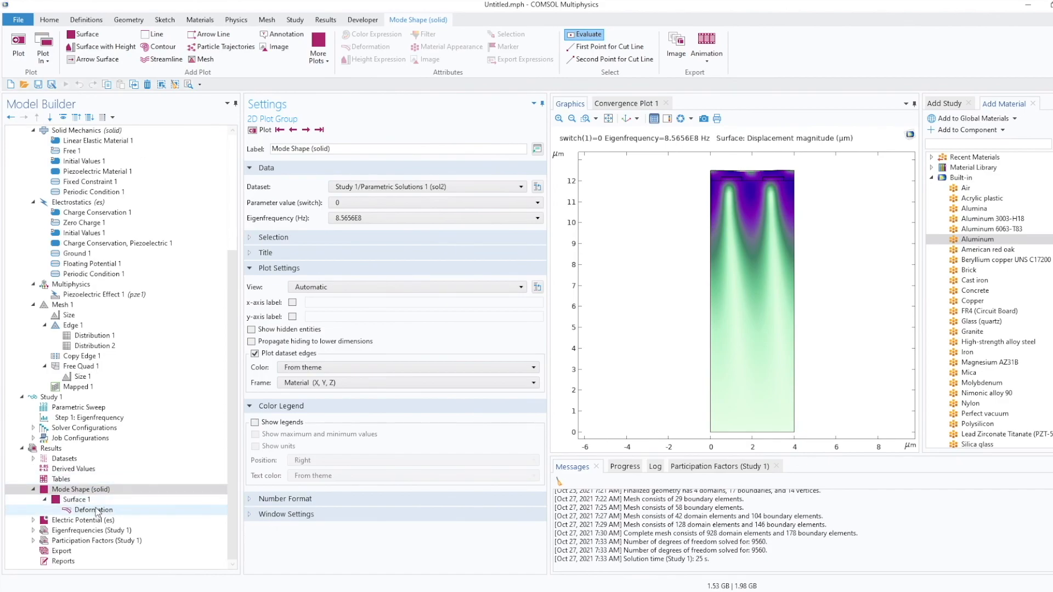
click(54, 523)
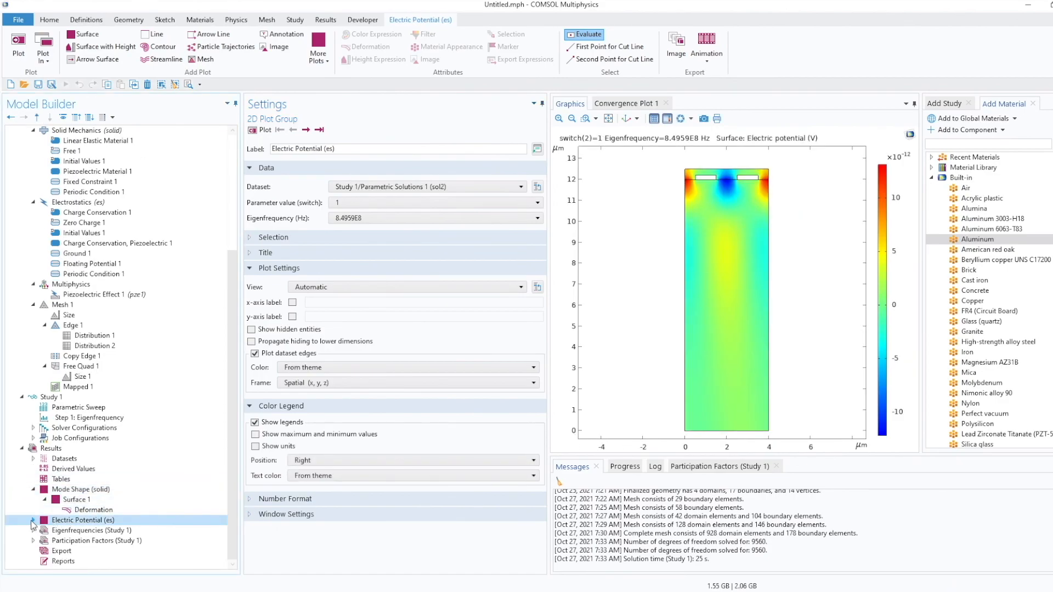
click(33, 520)
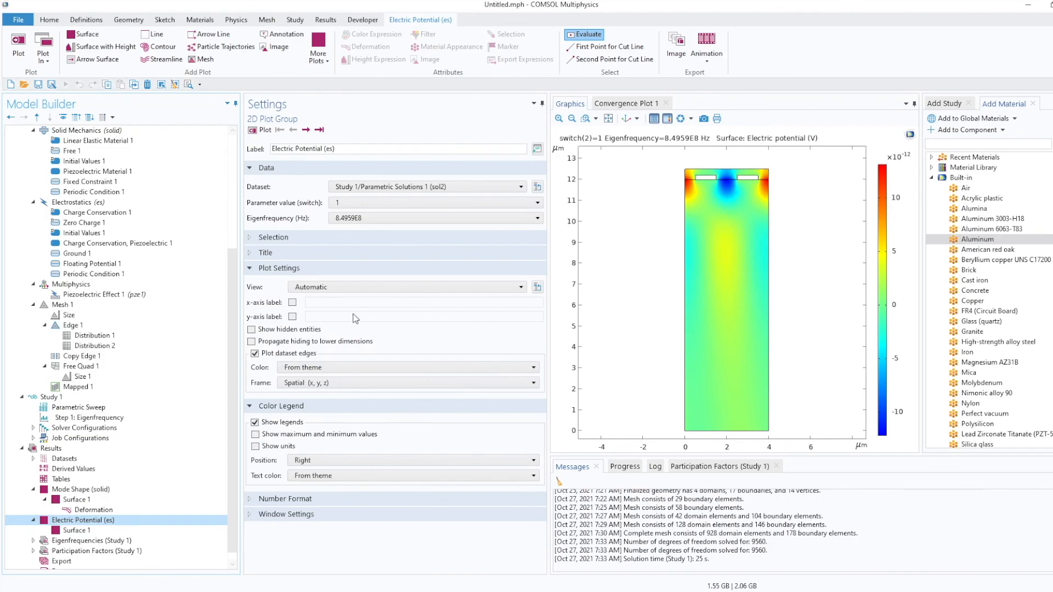
click(76, 529)
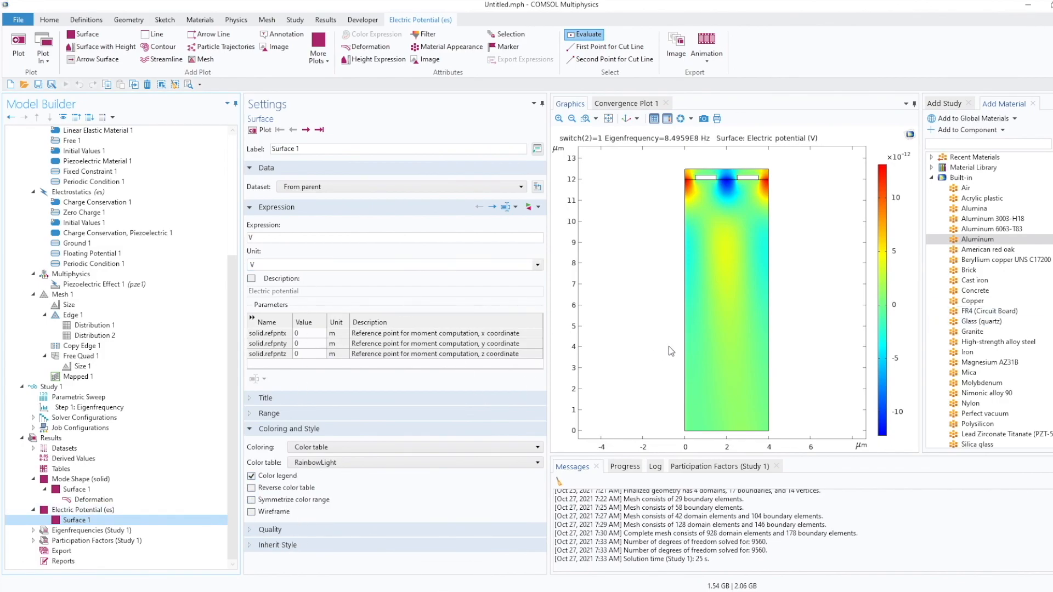
click(83, 510)
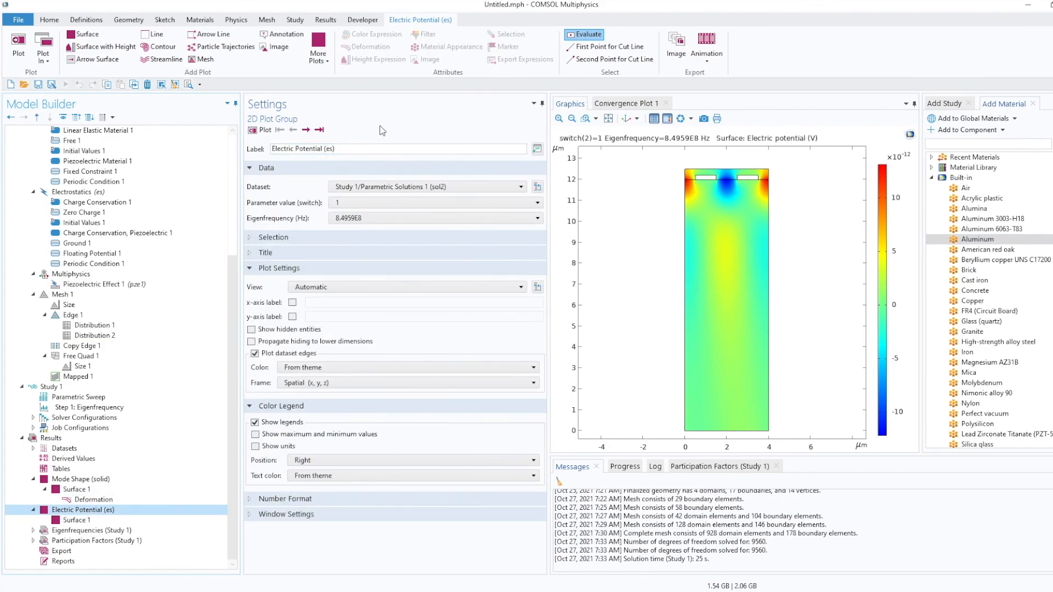
click(404, 211)
click(401, 215)
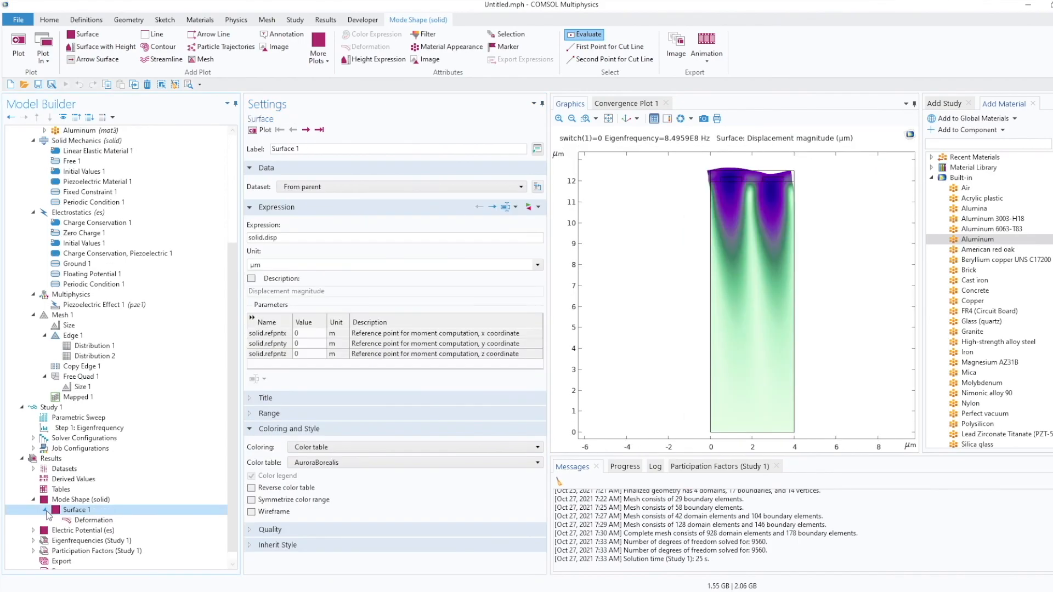
Plot the electric potential at eigenfrequency 8.4959E8 with switch at 0.
click(45, 511)
click(34, 500)
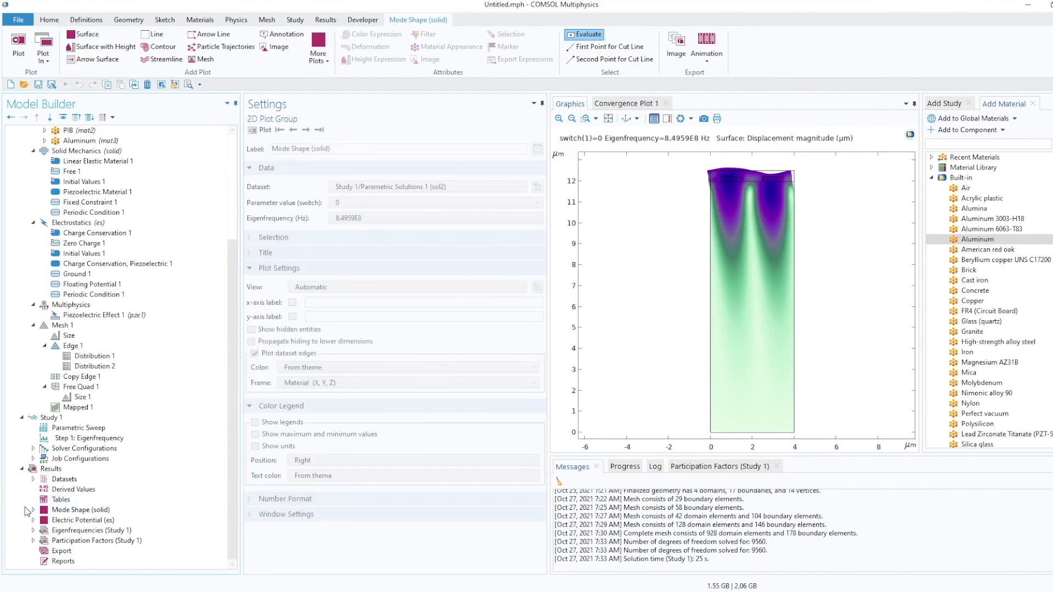
click(34, 520)
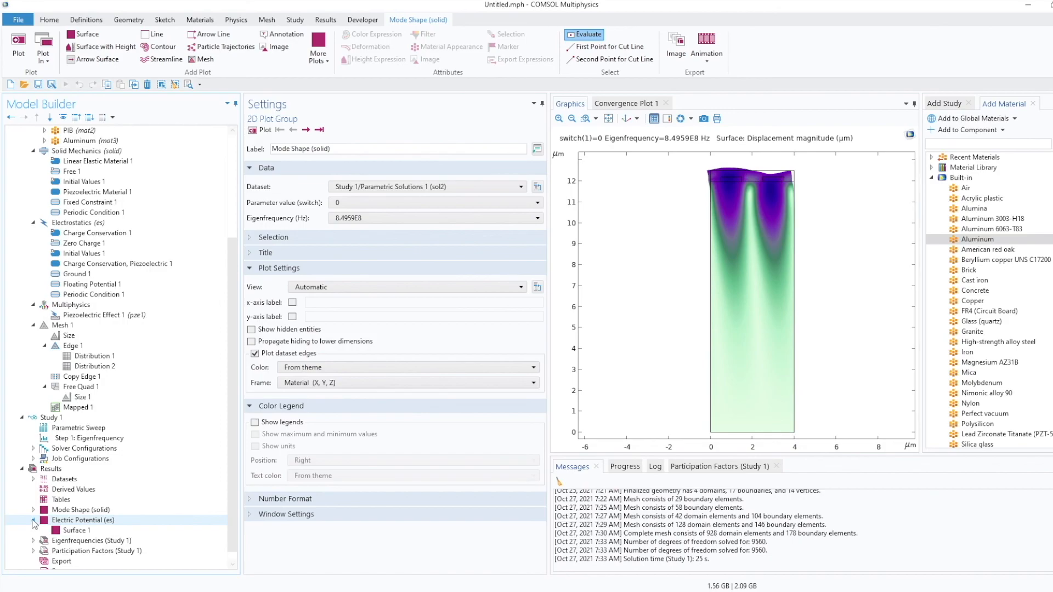
click(88, 521)
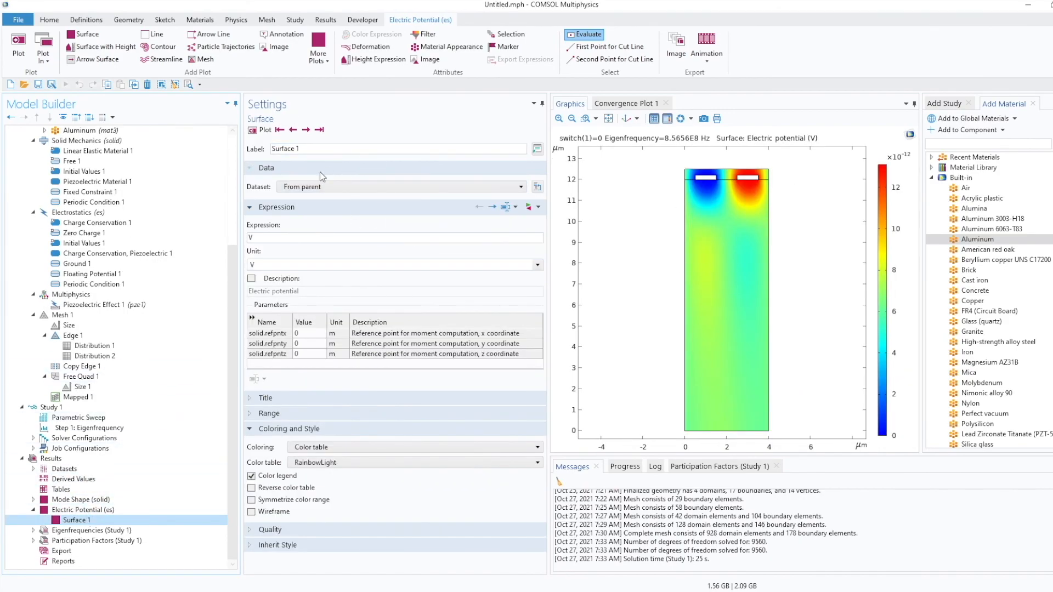
click(82, 510)
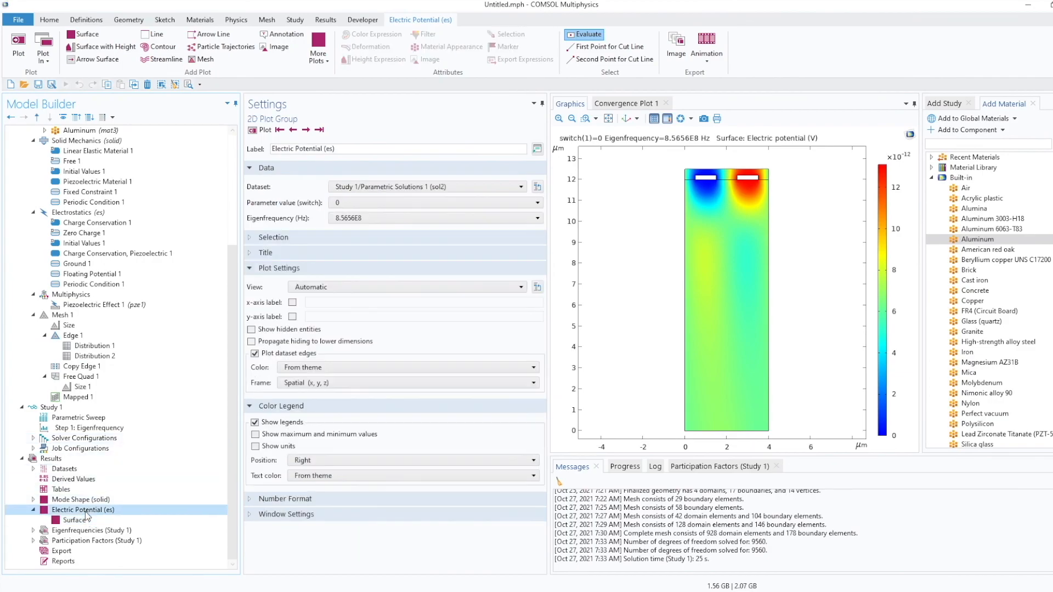
click(426, 205)
click(415, 215)
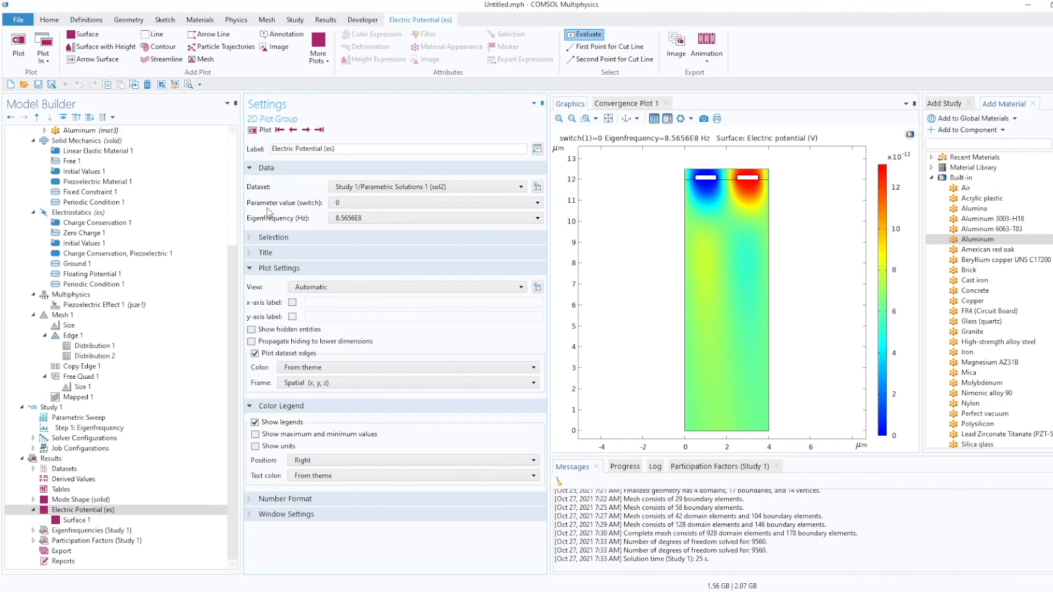
click(385, 220)
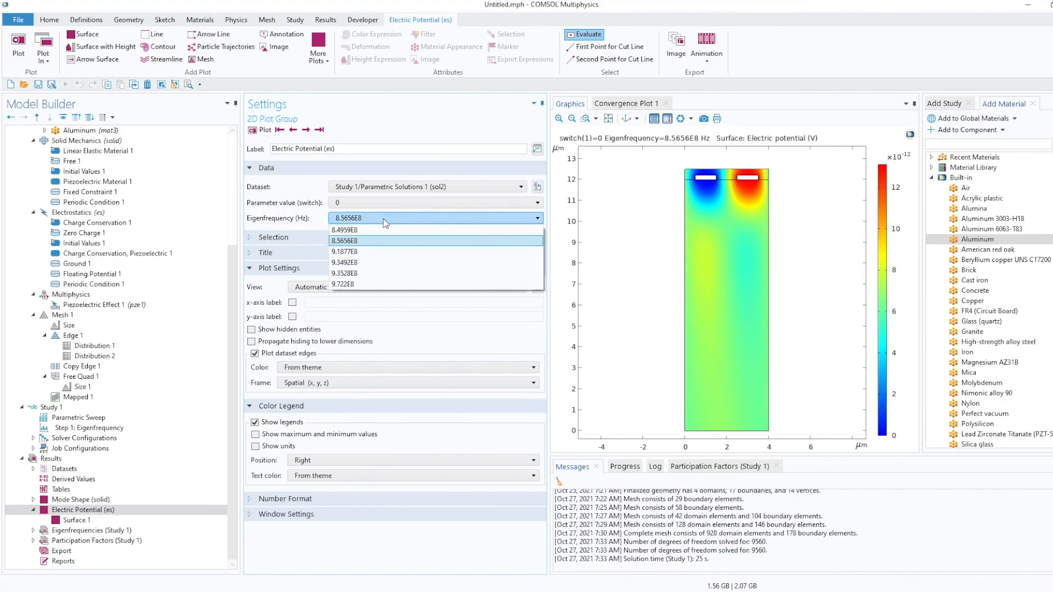
click(374, 229)
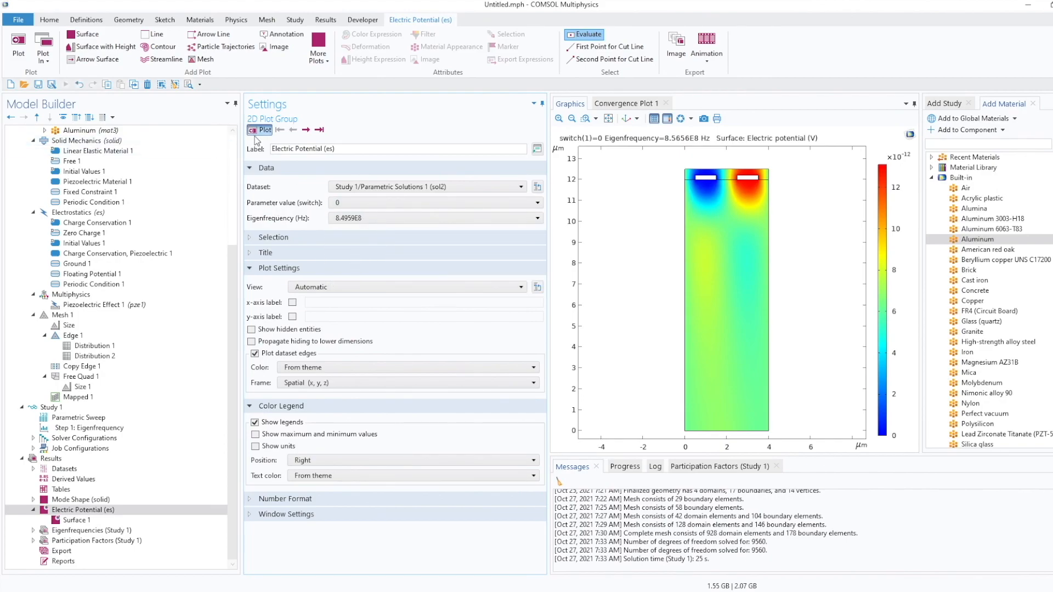
click(255, 135)
Plot the electric potential at eigenfrequencies 9.1877E8 and 9.3528E8 in turn.
click(374, 219)
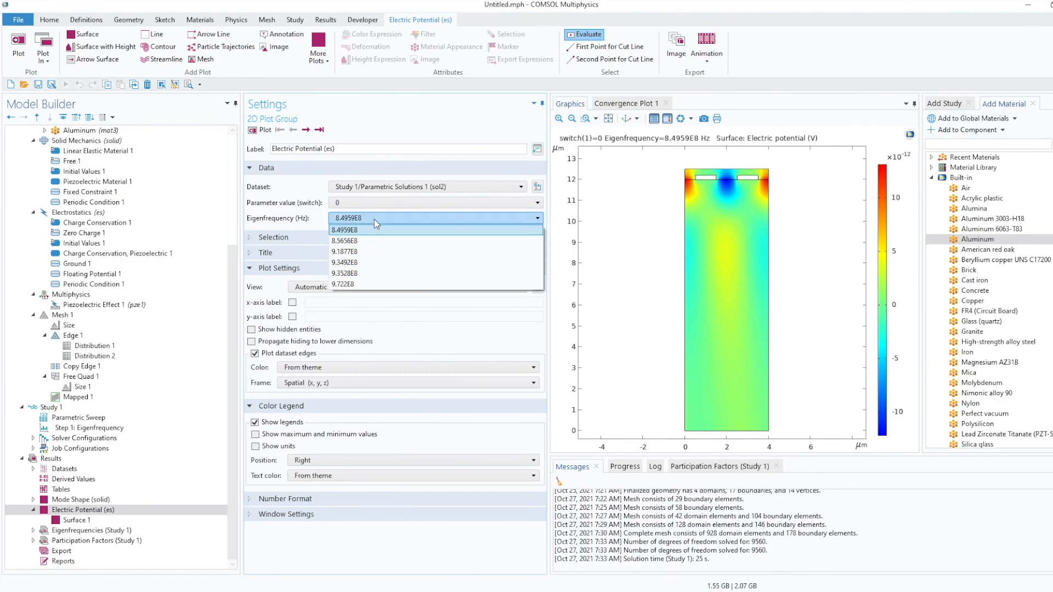
click(368, 251)
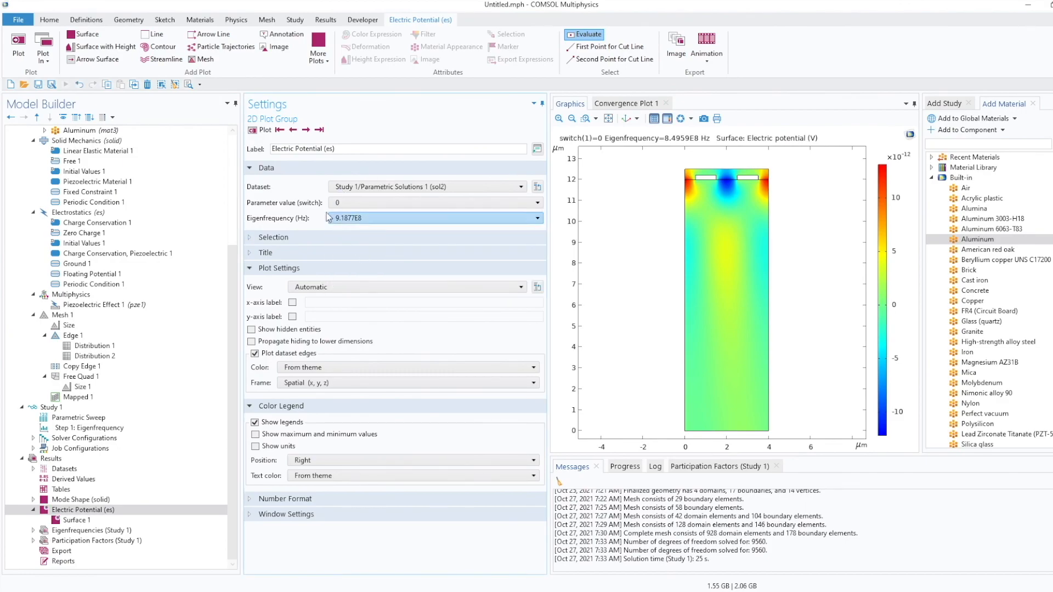
click(256, 135)
click(366, 221)
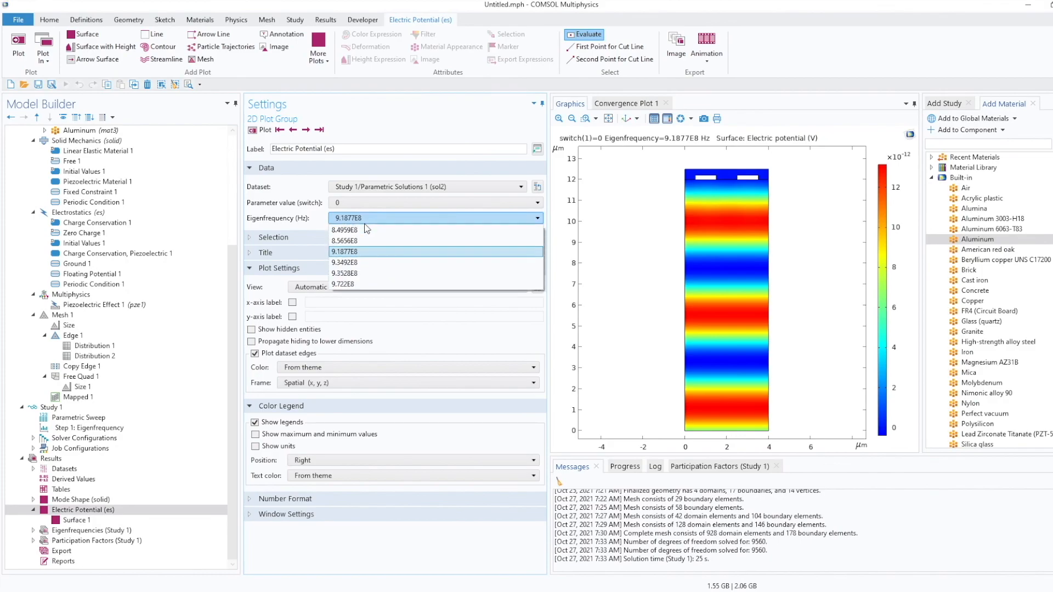
click(366, 274)
click(258, 133)
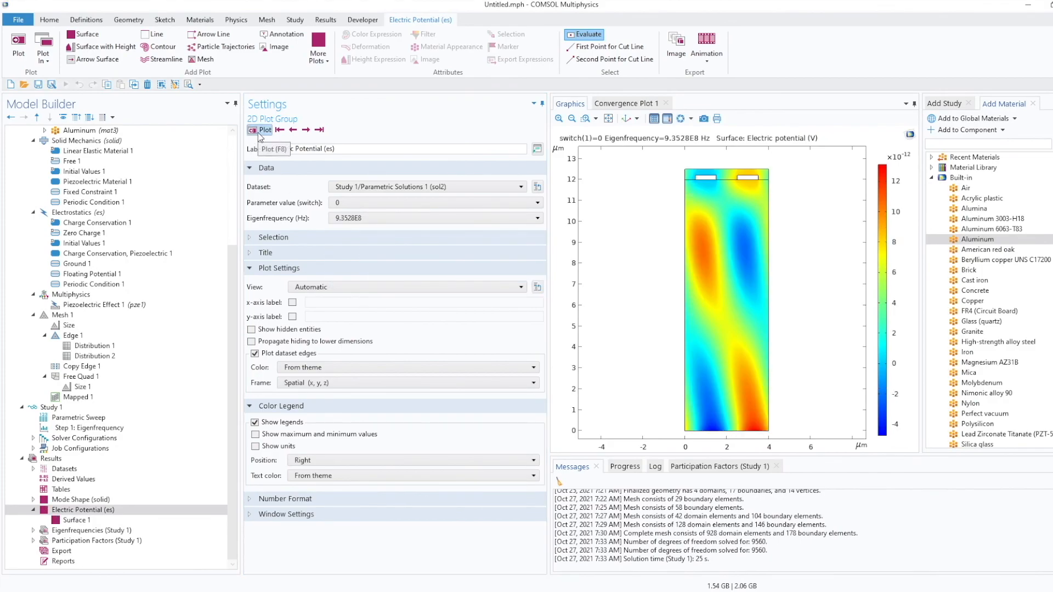
Add an Arrow Surface of the displacement field to the Electric Potential plot and replot it.
right_click(64, 513)
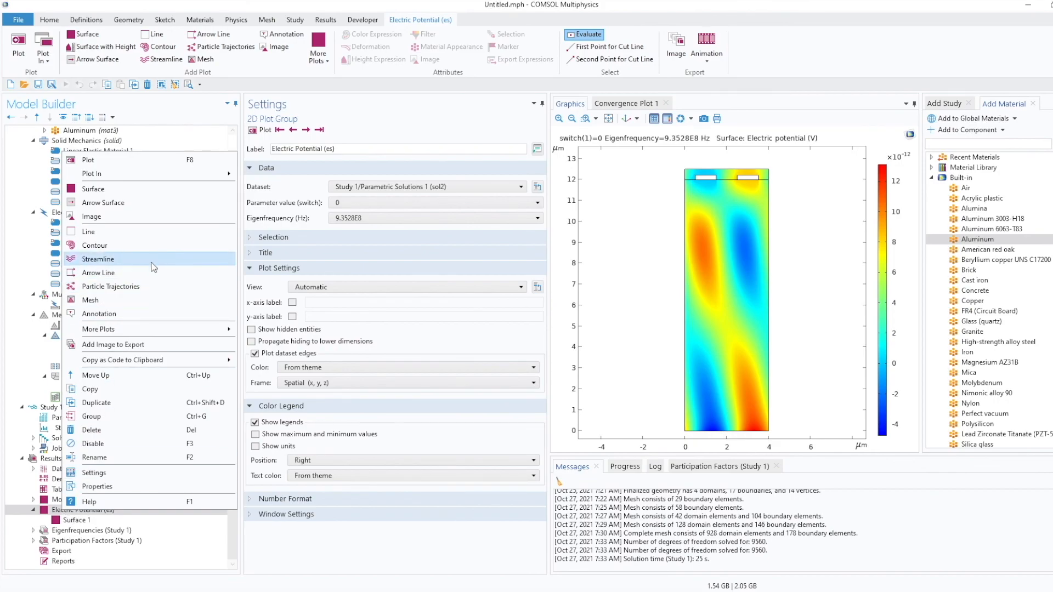
click(148, 208)
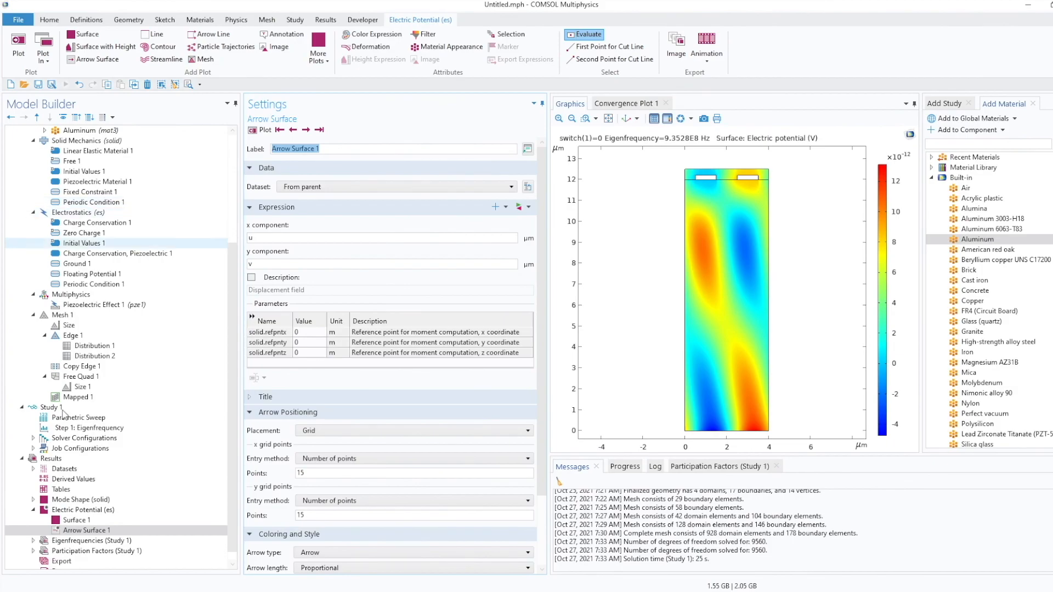
click(66, 531)
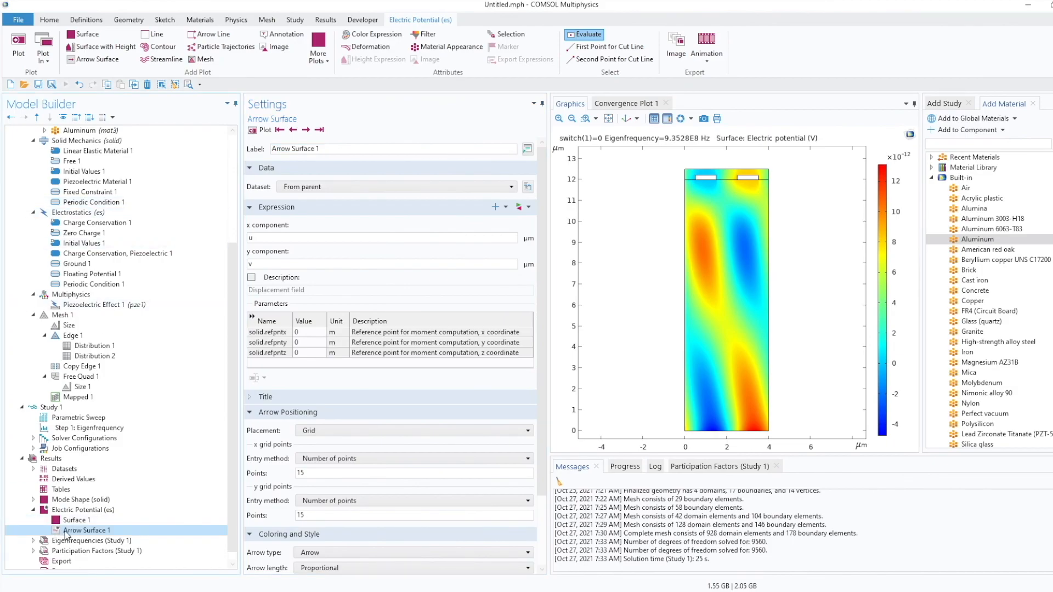
click(264, 131)
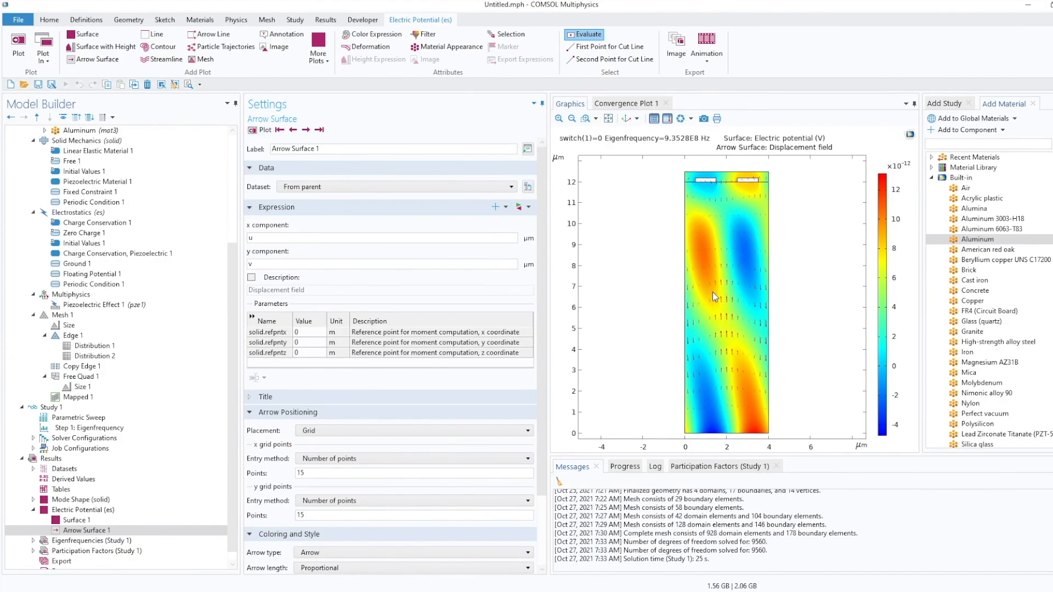
Open the Electric Potential plot's Surface 1 settings.
click(76, 513)
right_click(75, 513)
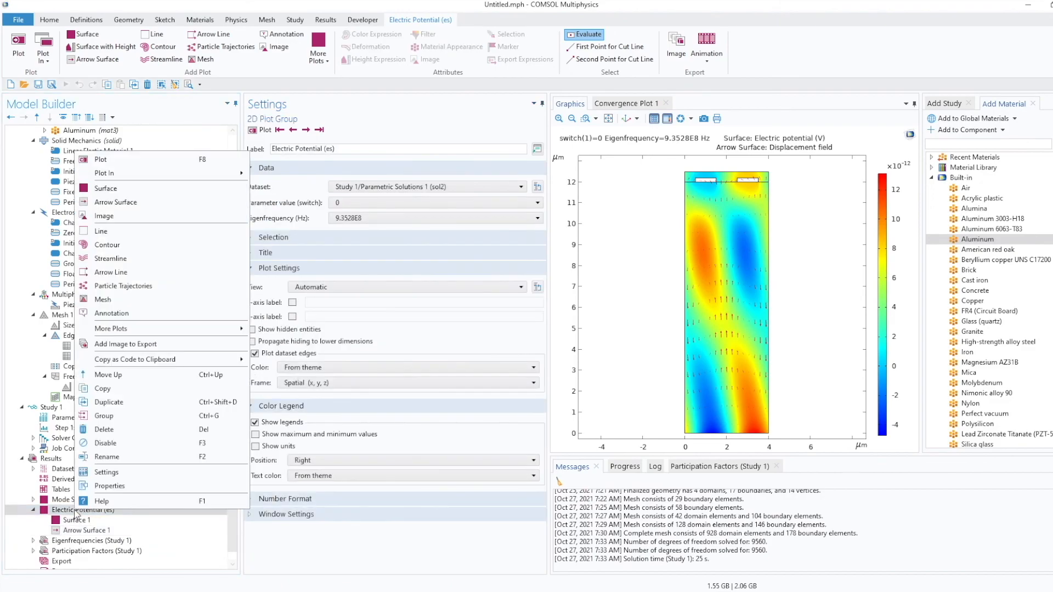
click(76, 520)
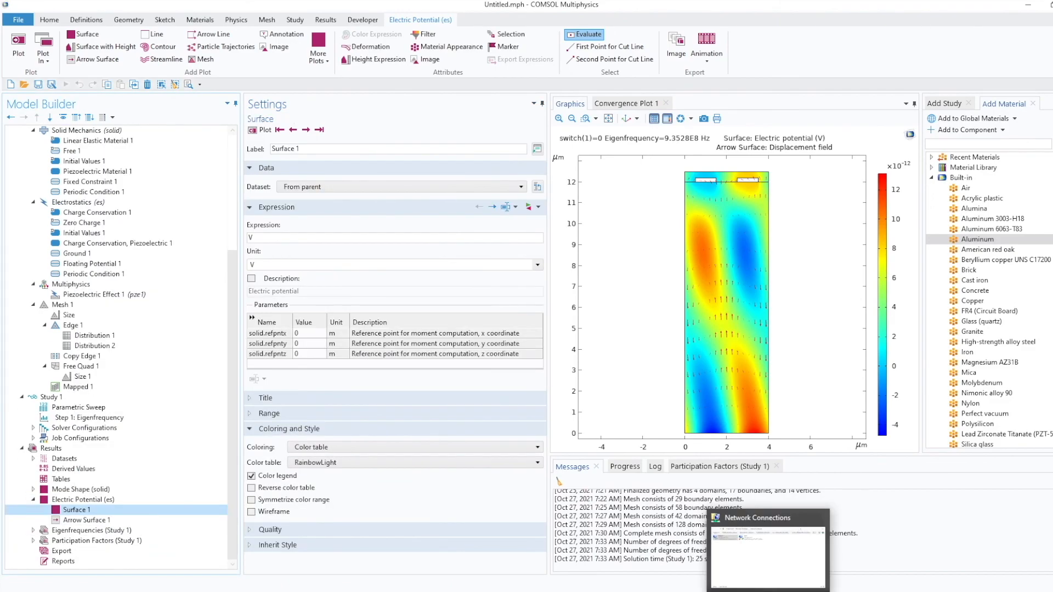